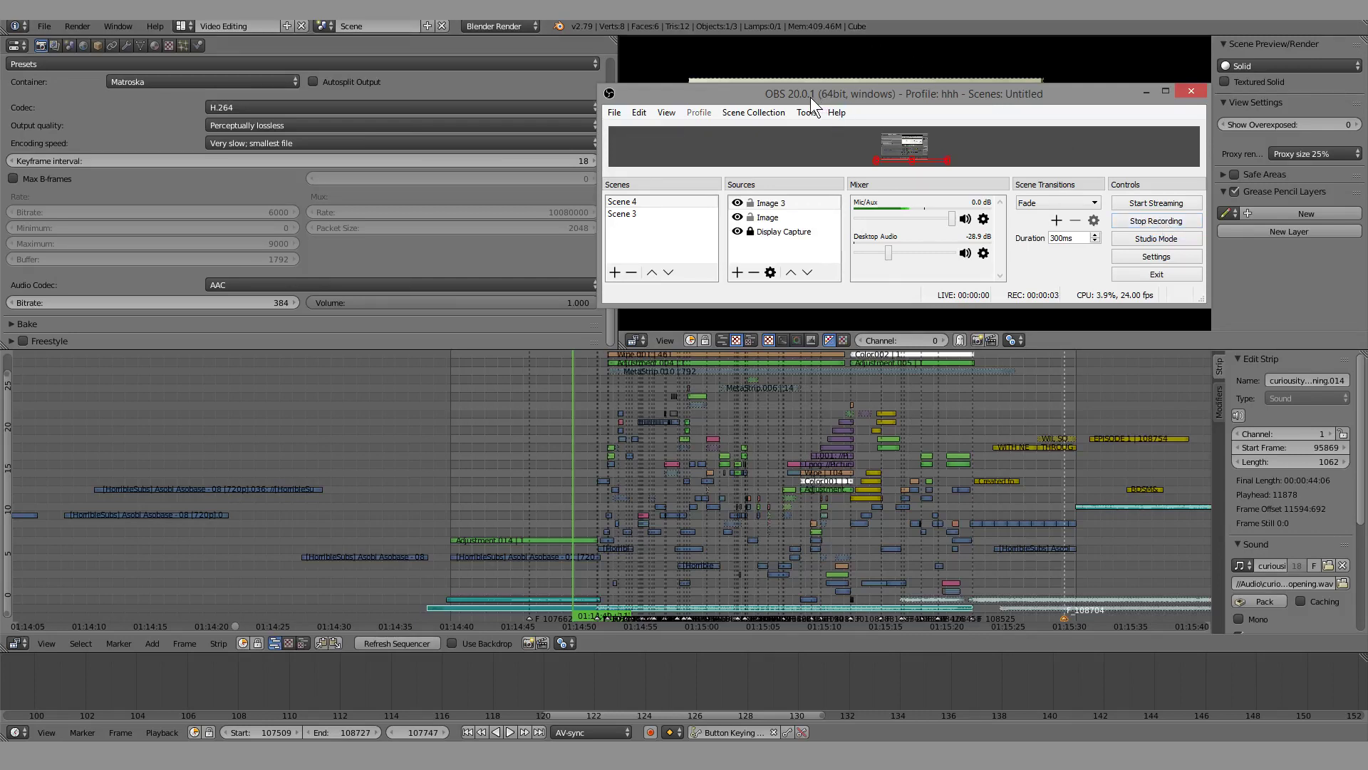
# Minimize the OBS window and examine the render encoding settings and the sequencer's audio strips.
pyautogui.moveTo(597, 84)
pyautogui.mouseDown()
pyautogui.moveTo(597, 57)
pyautogui.moveTo(598, 101)
pyautogui.mouseUp()
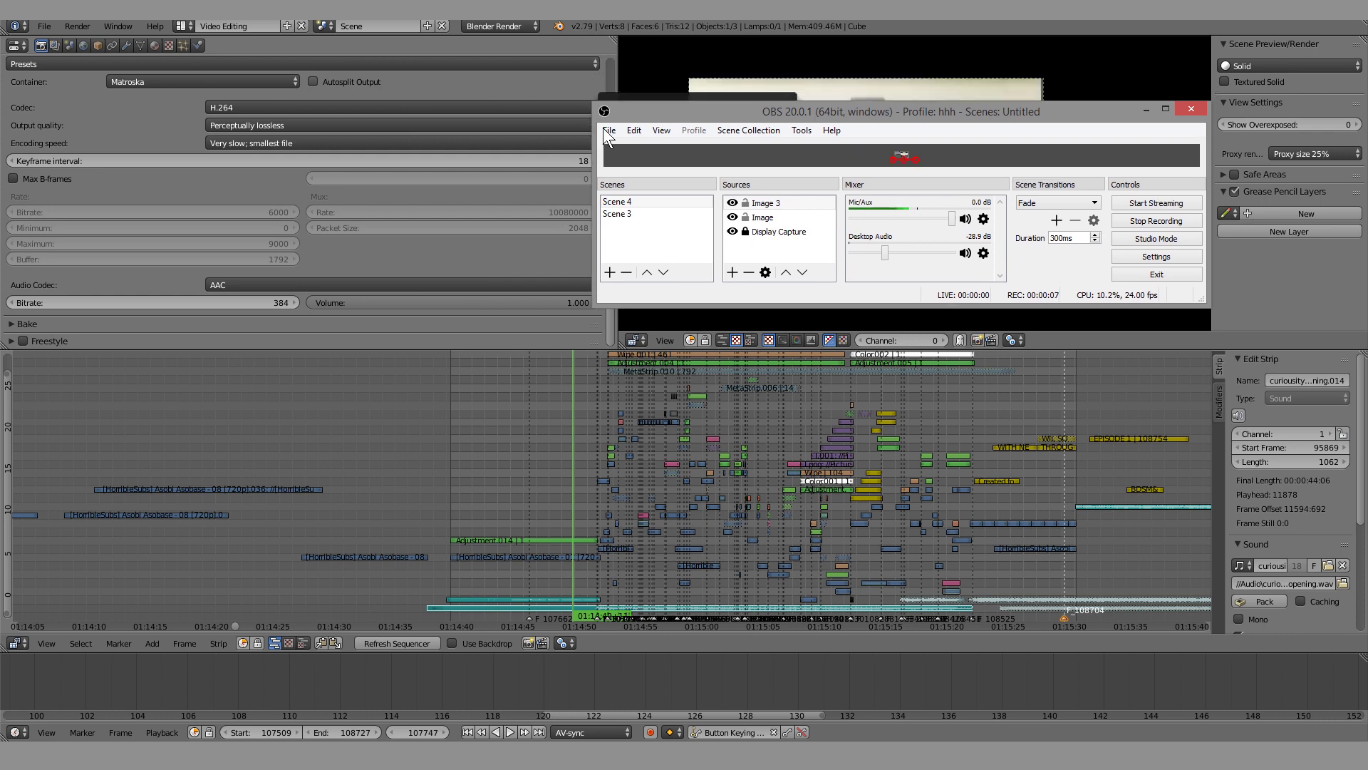
pyautogui.click(1145, 111)
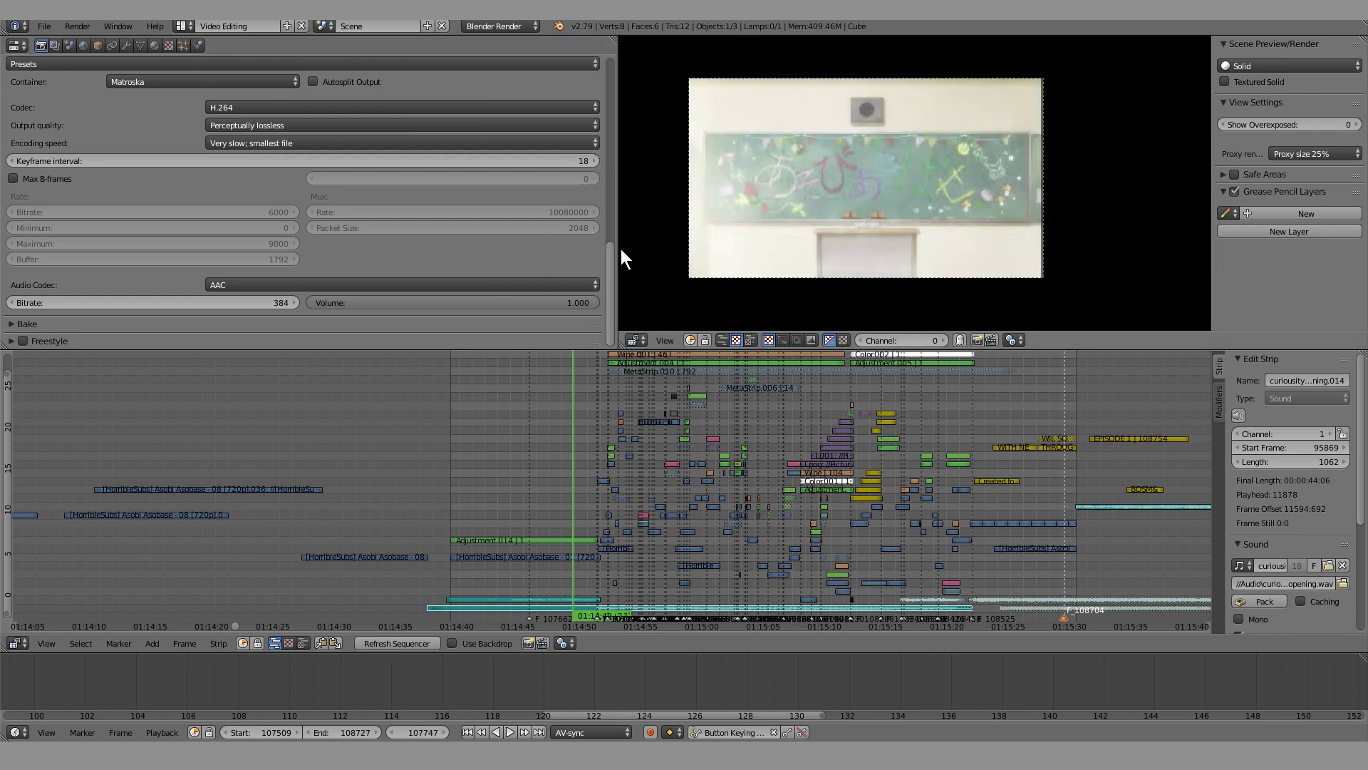
pyautogui.scroll(2, 611, 286)
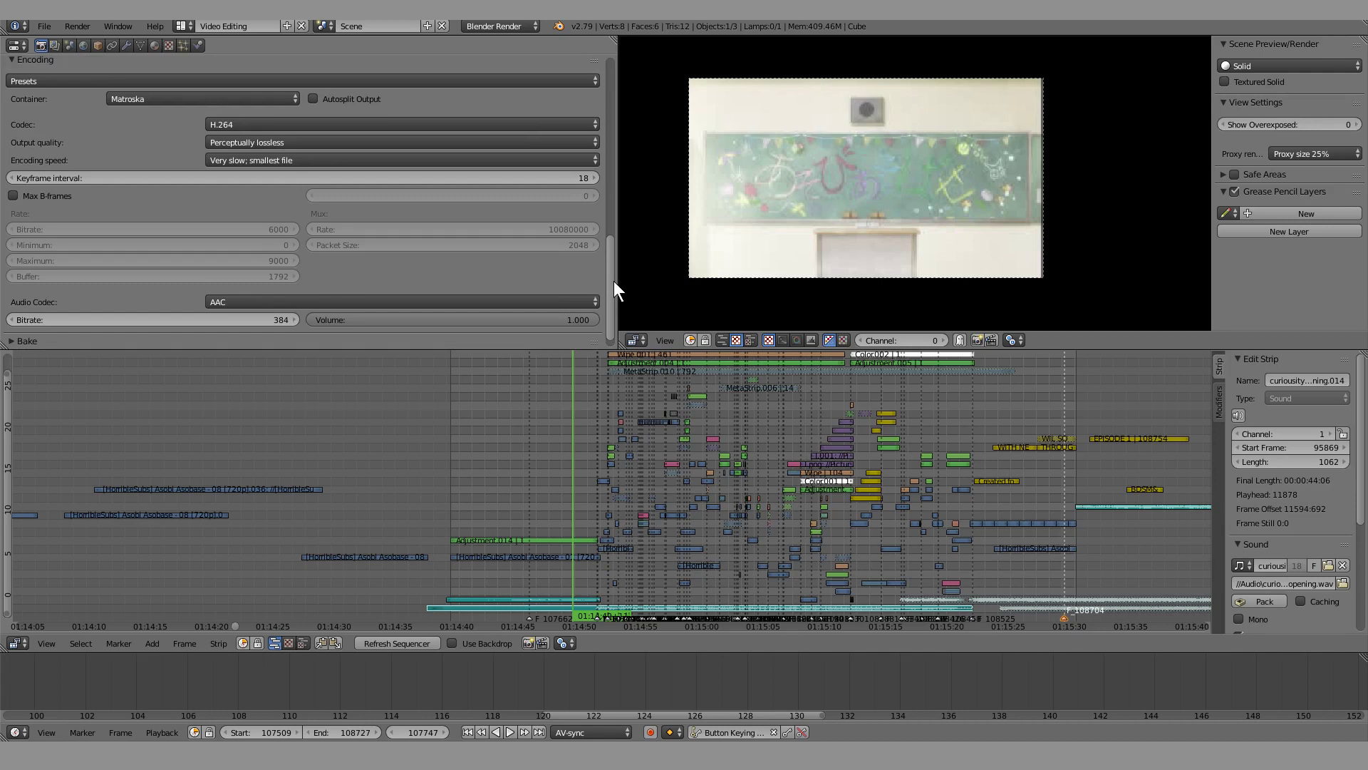
pyautogui.moveTo(602, 409); pyautogui.dragTo(474, 455, button='middle')
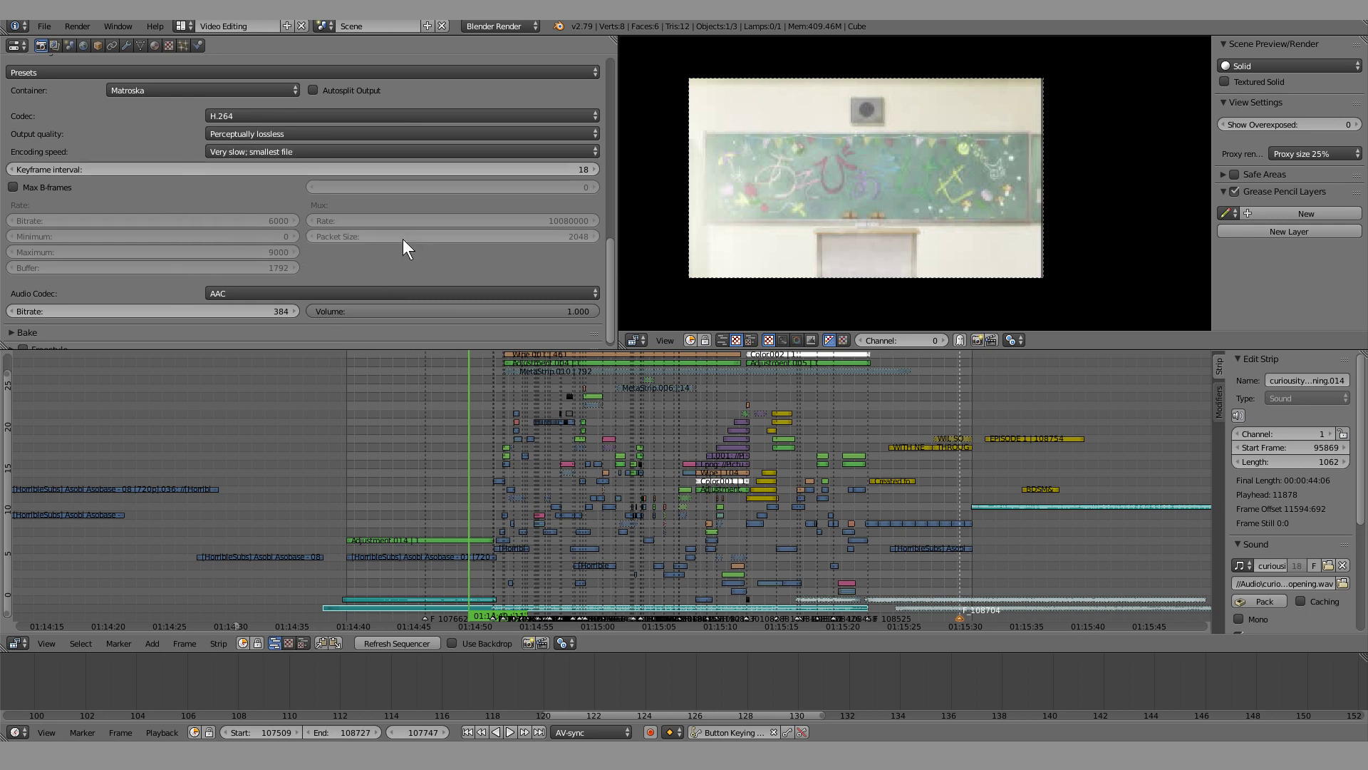
pyautogui.moveTo(609, 280)
pyautogui.mouseDown()
pyautogui.moveTo(597, 83)
pyautogui.moveTo(627, 208)
pyautogui.moveTo(627, 335)
pyautogui.moveTo(611, 295)
pyautogui.mouseUp()
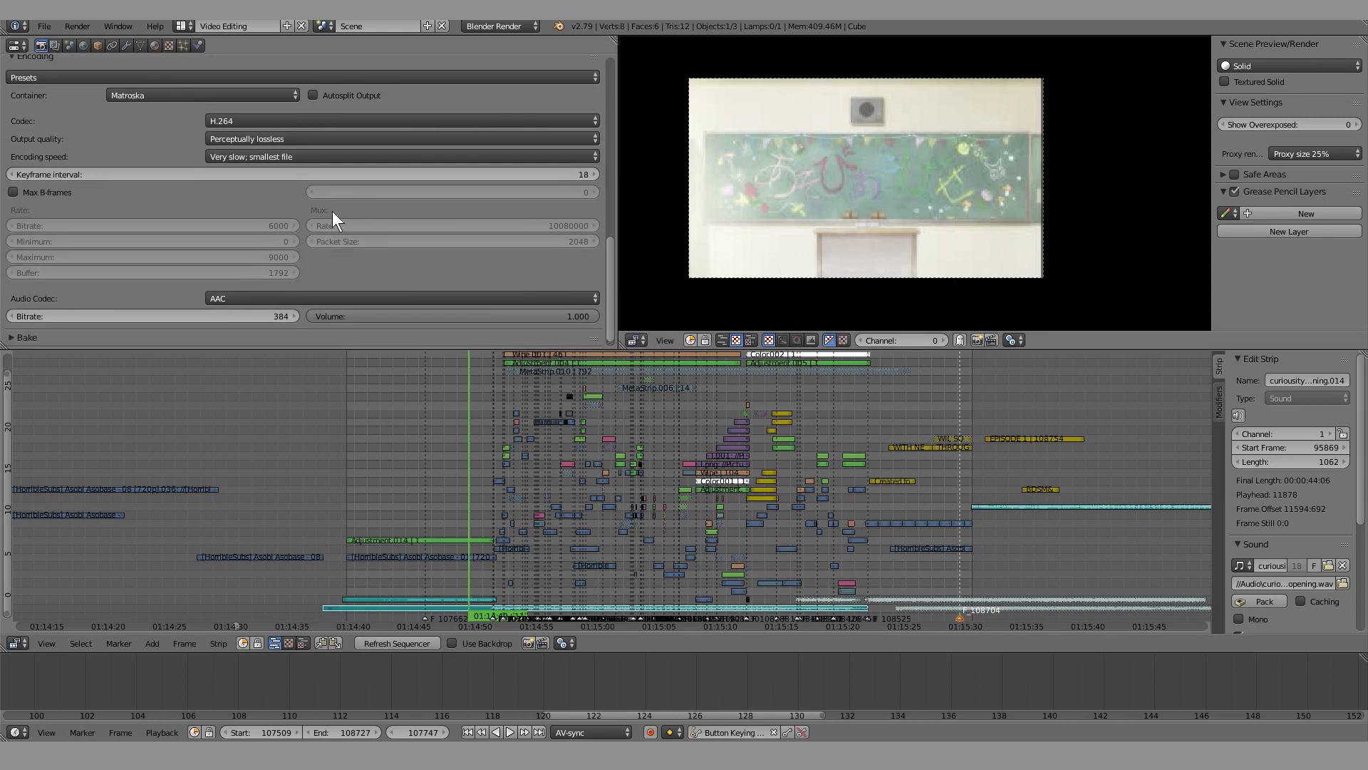
pyautogui.click(292, 300)
pyautogui.click(288, 299)
pyautogui.click(252, 298)
pyautogui.scroll(-2, 570, 591)
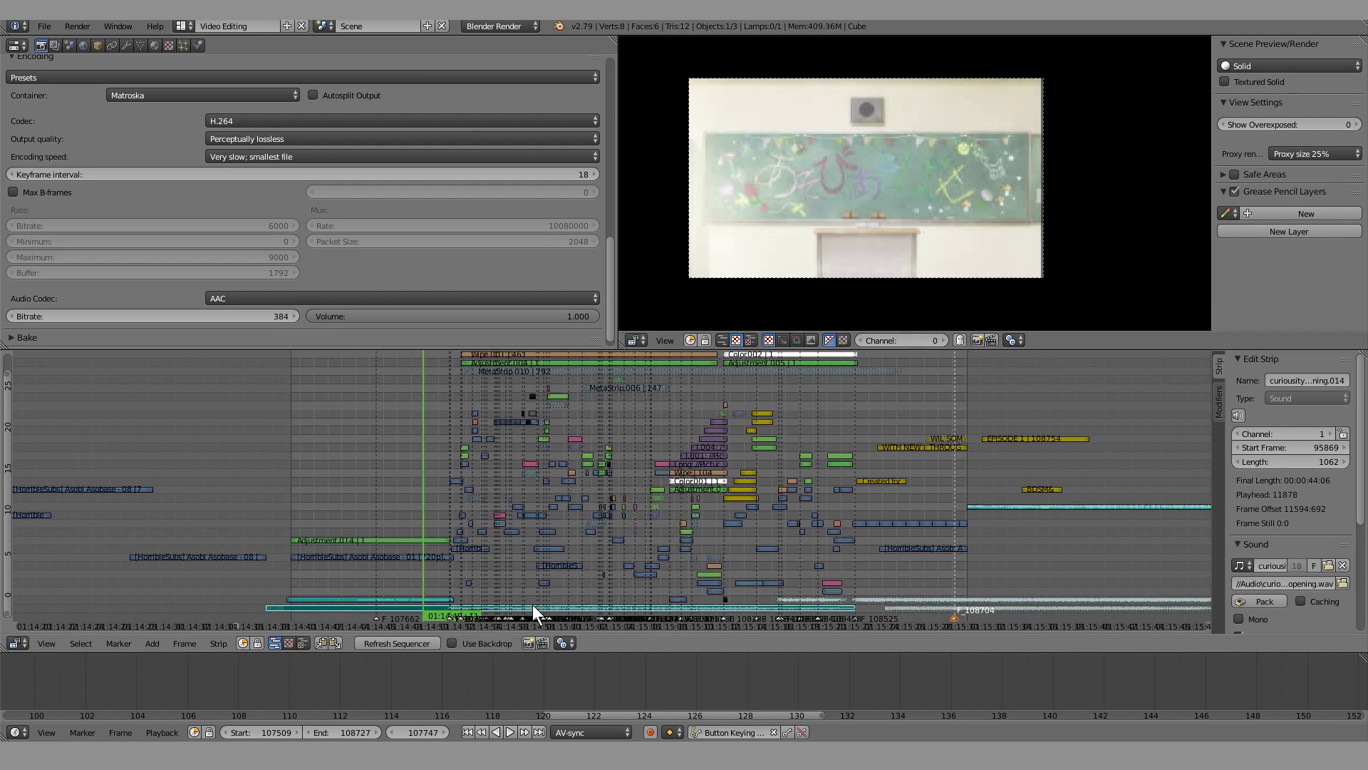
# Try sliding the selected channel 1 sound strip forward by 10 frames, and again by 15 frames.
pyautogui.press('h')
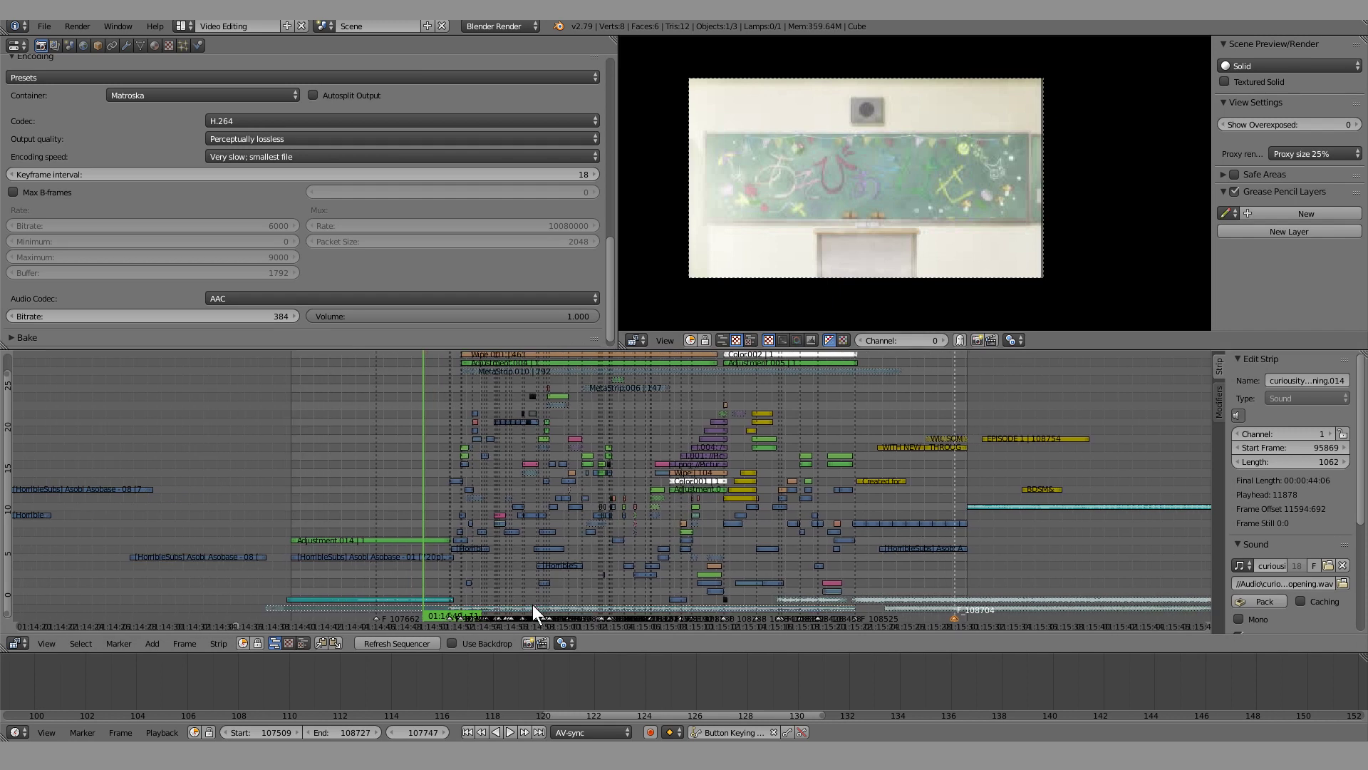
pyautogui.press('g')
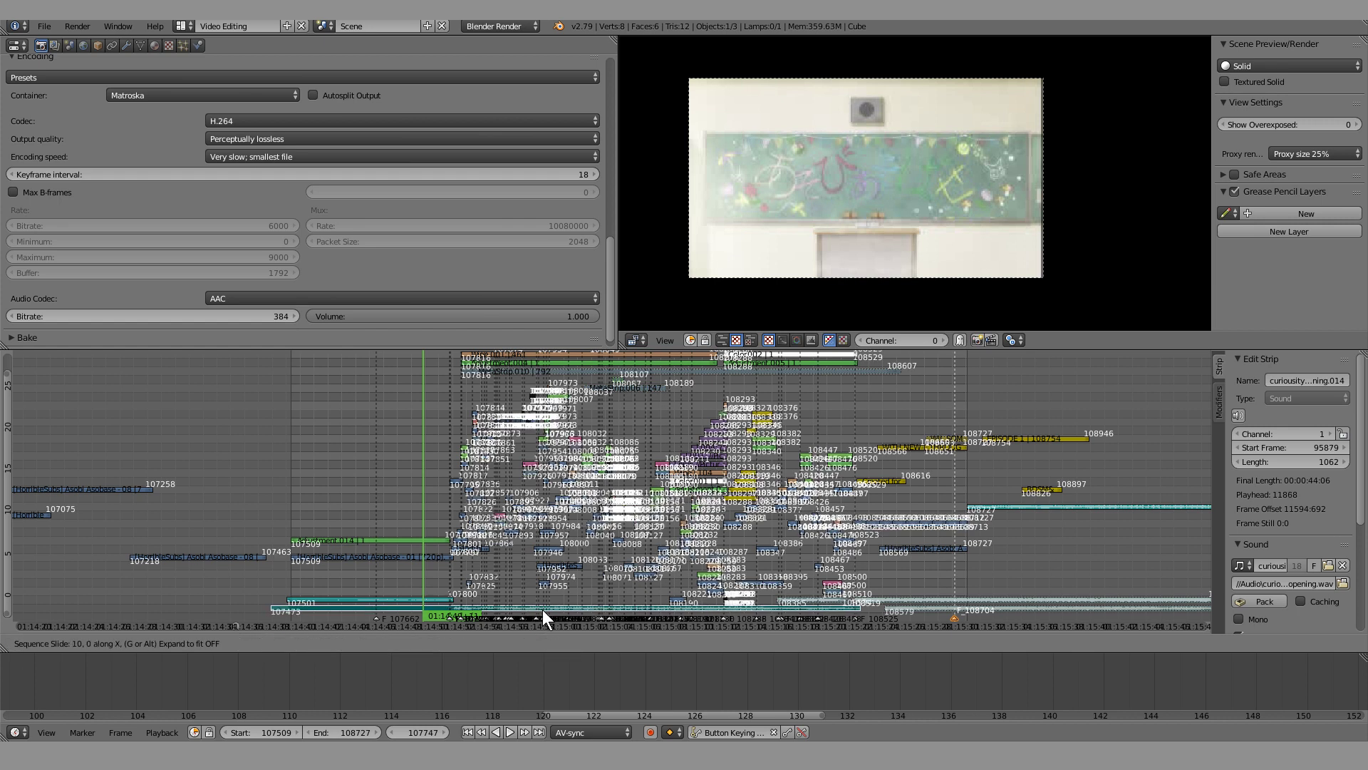
pyautogui.press('Escape')
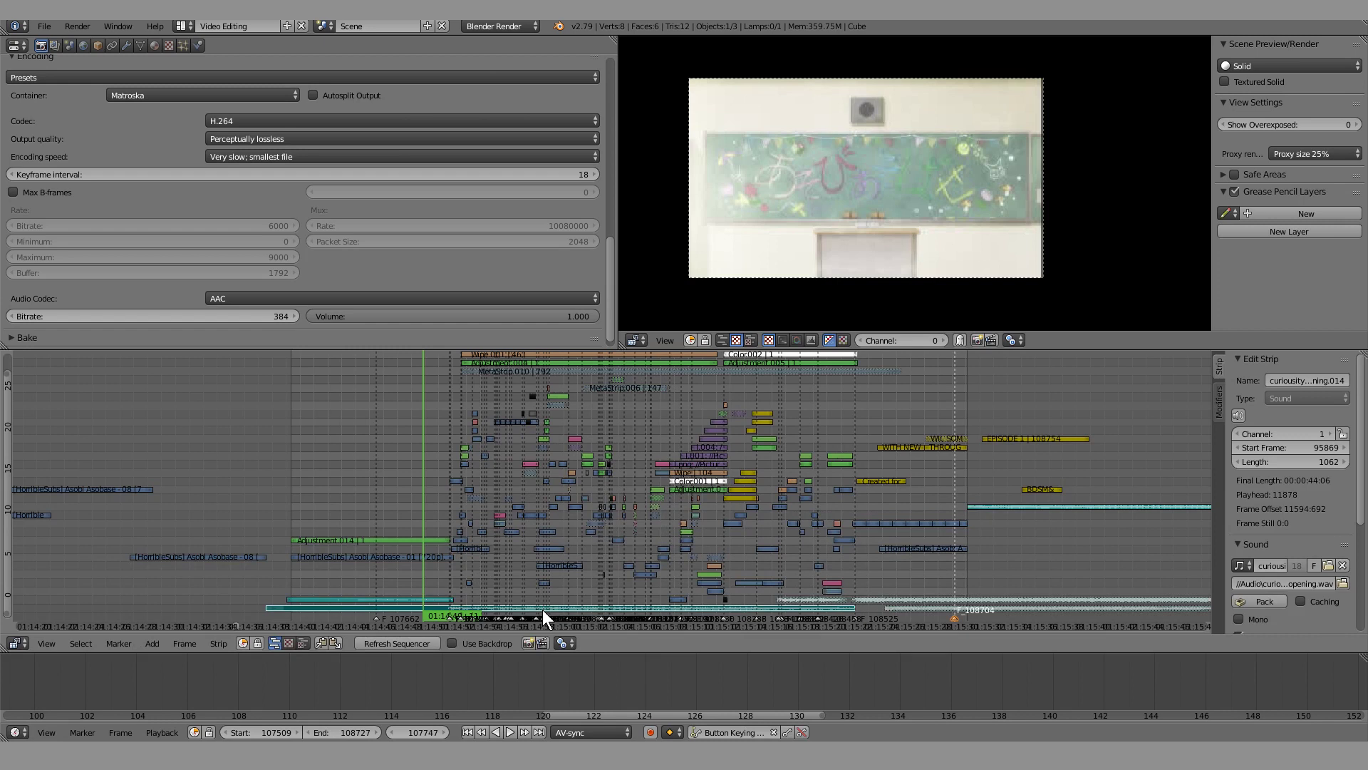
pyautogui.press('g')
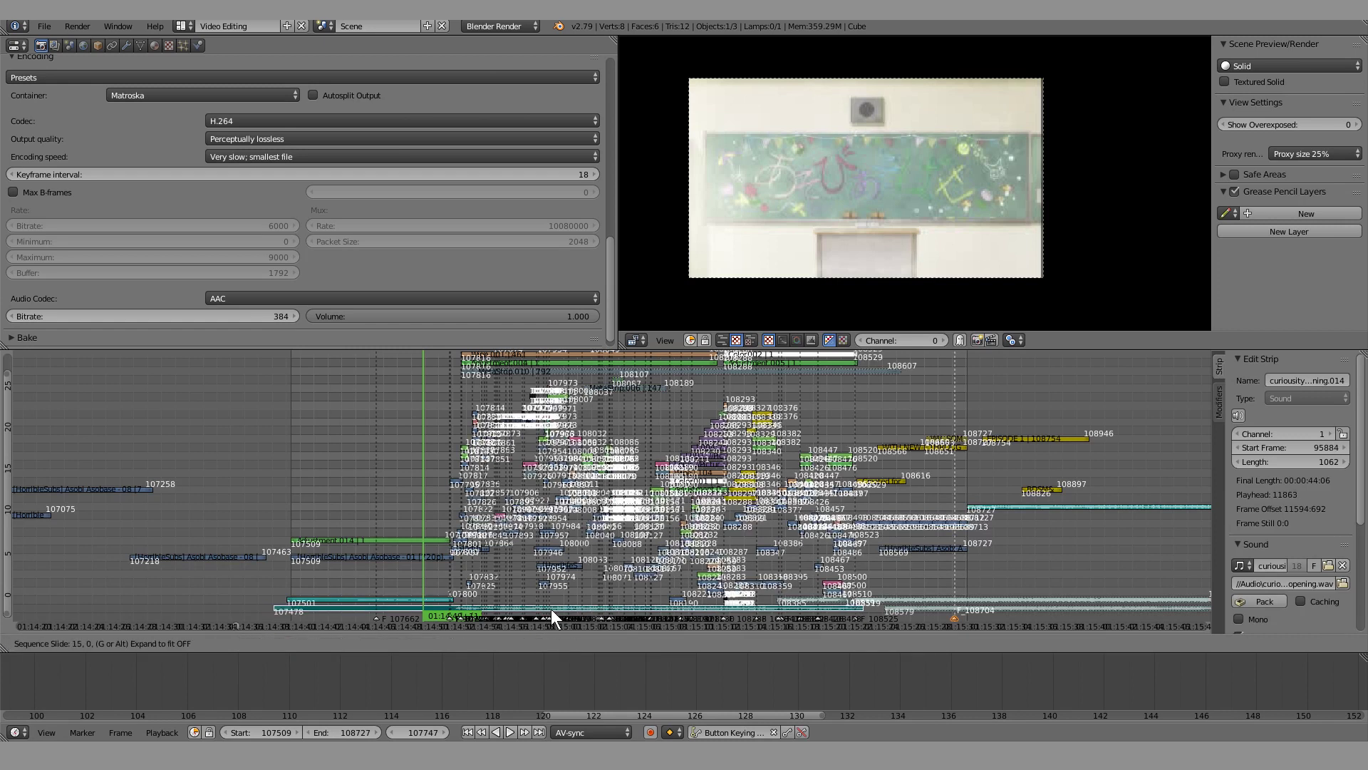
pyautogui.press('Escape')
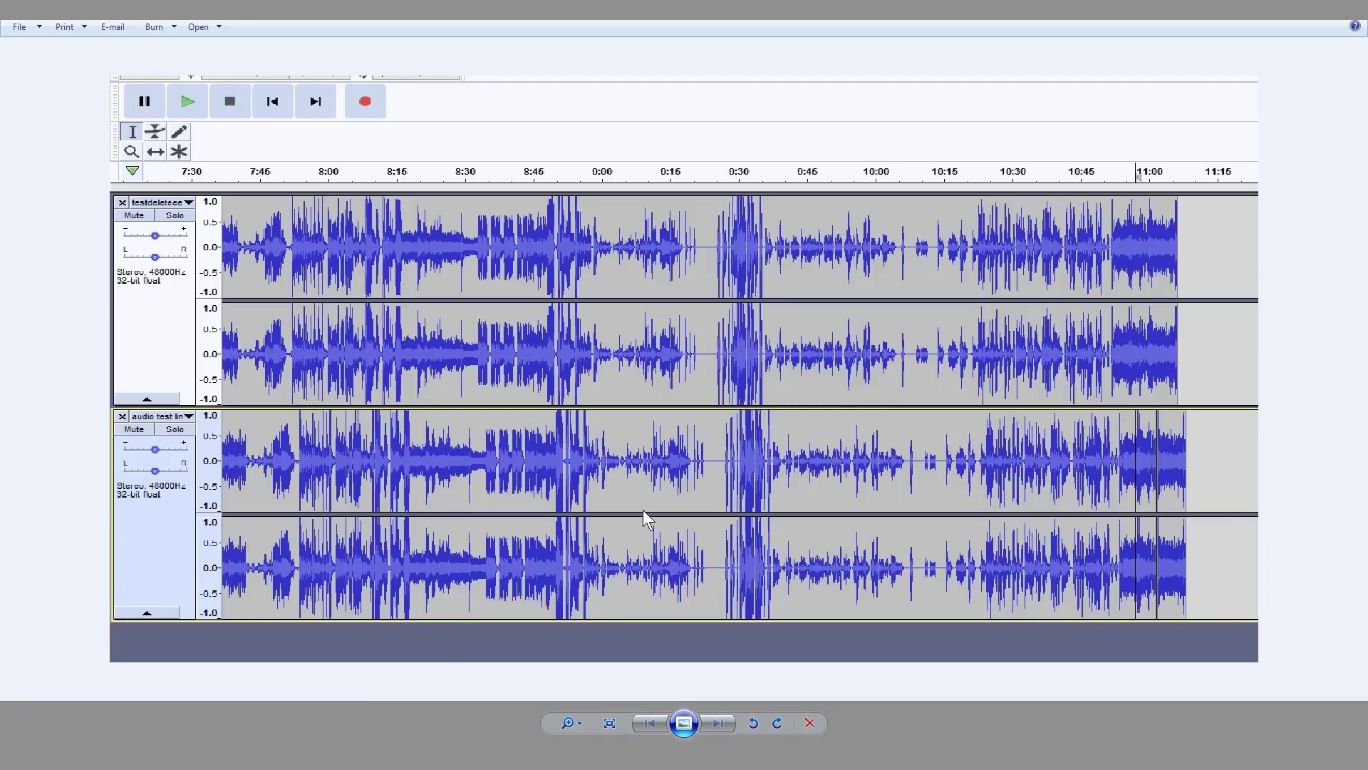
# Compare the two stereo waveform tracks around 9:30 in the audio editor screenshot.
pyautogui.scroll(1, 640, 512)
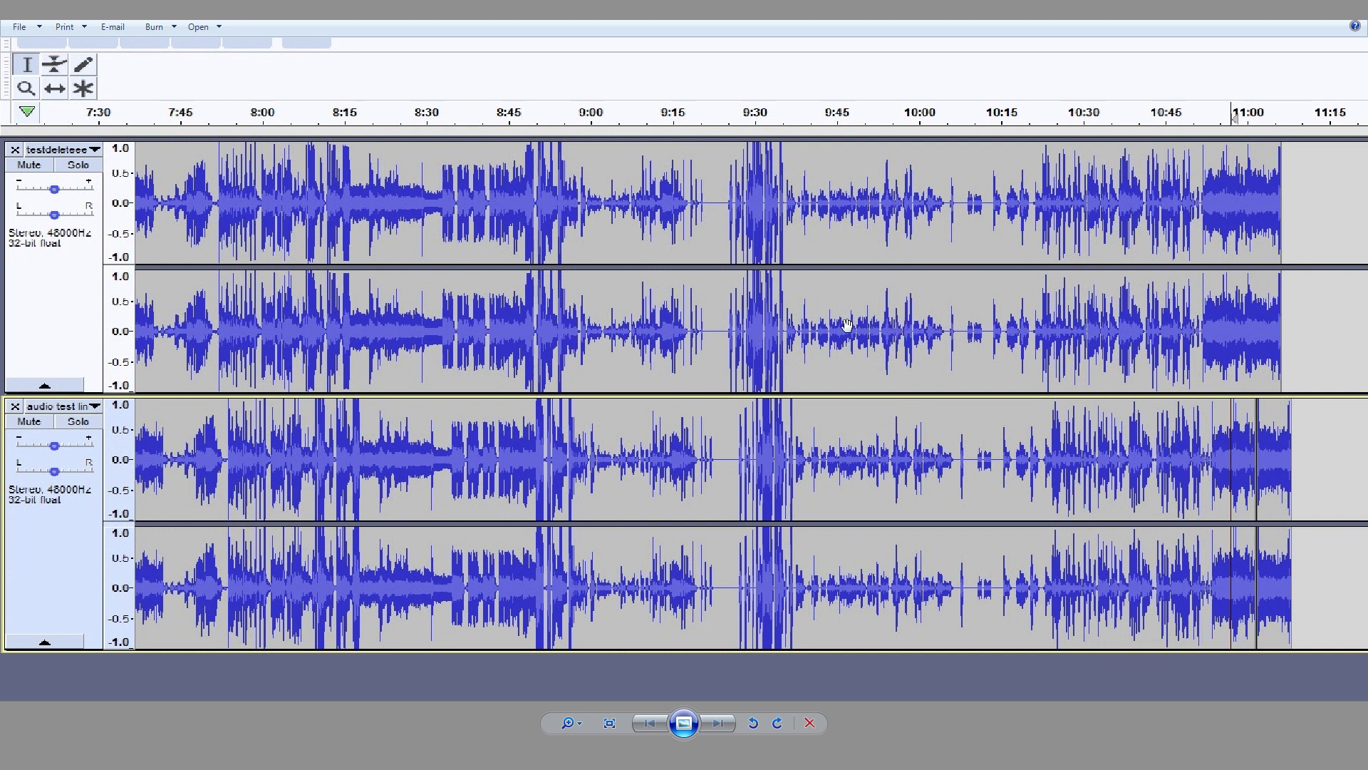
pyautogui.scroll(1, 842, 326)
pyautogui.moveTo(769, 319); pyautogui.dragTo(734, 334)
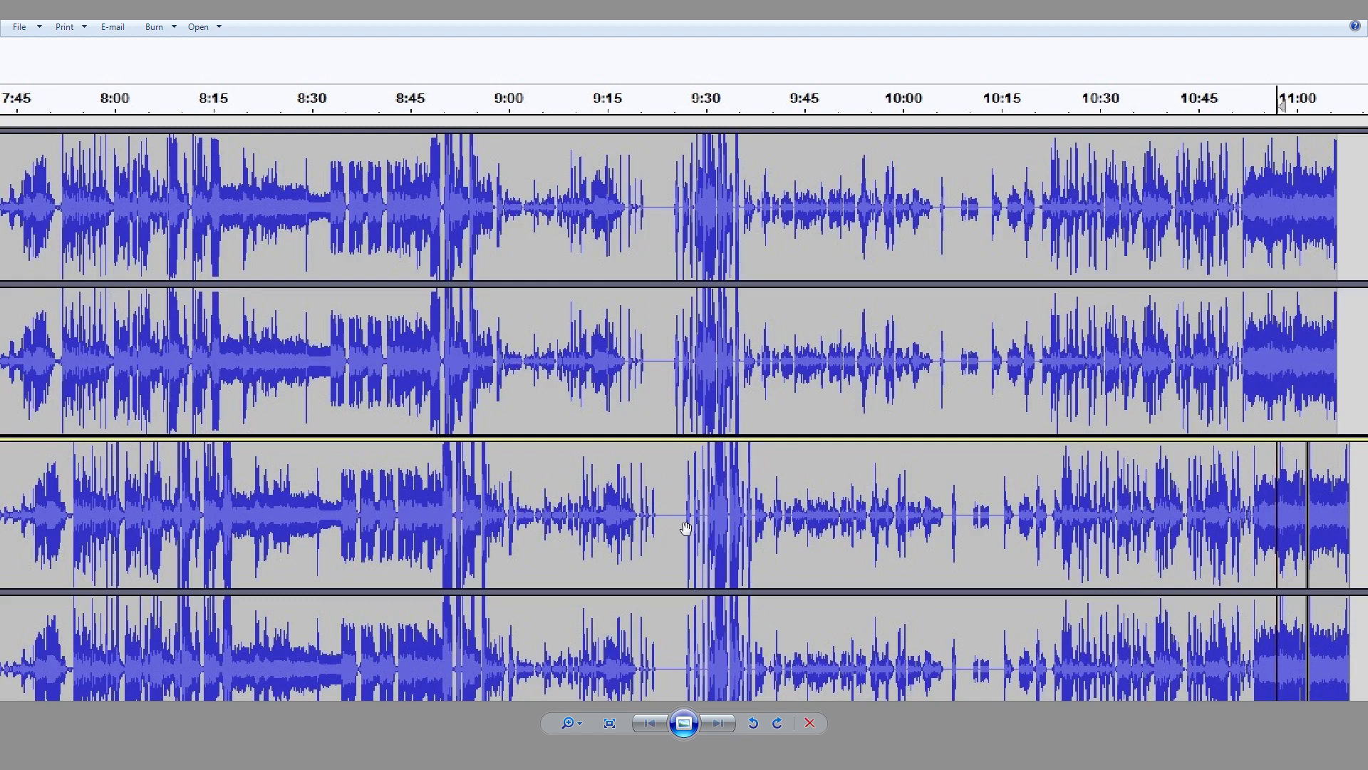
pyautogui.scroll(-1, 684, 526)
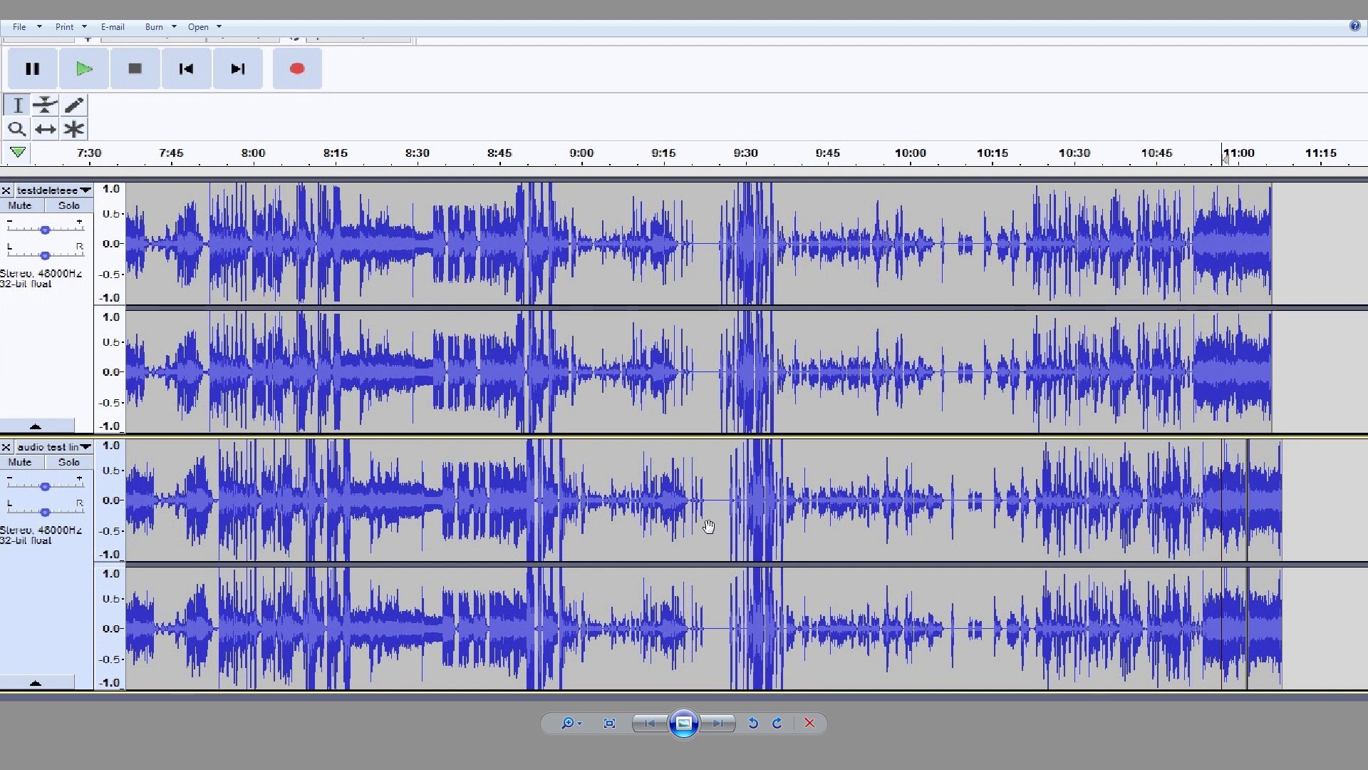
pyautogui.scroll(-1, 708, 525)
pyautogui.scroll(1, 1220, 459)
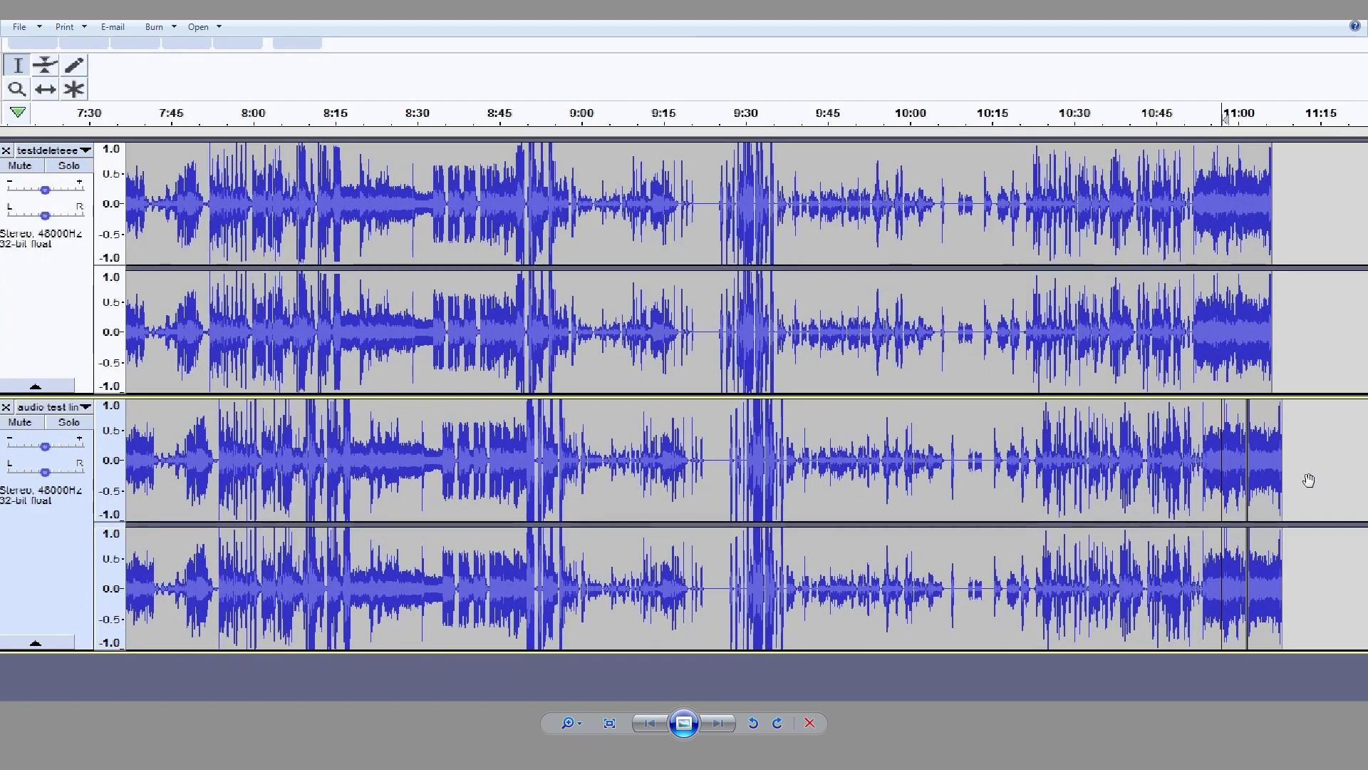
# Examine the offset between the ends of the two waveform tracks near 11:00 in the screenshot.
pyautogui.scroll(2, 1292, 480)
pyautogui.scroll(1, 1261, 472)
pyautogui.scroll(1, 1197, 474)
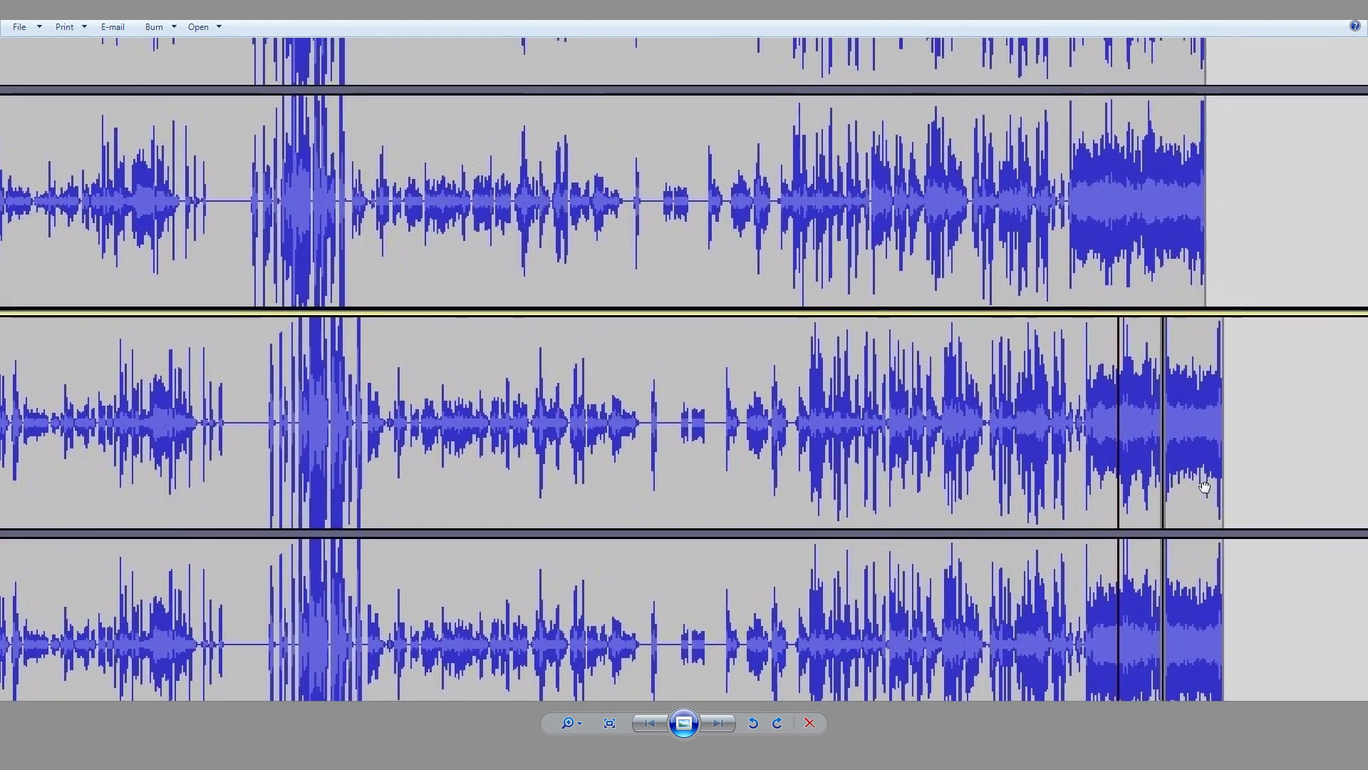
pyautogui.scroll(-1, 1150, 466)
pyautogui.scroll(-1, 1150, 467)
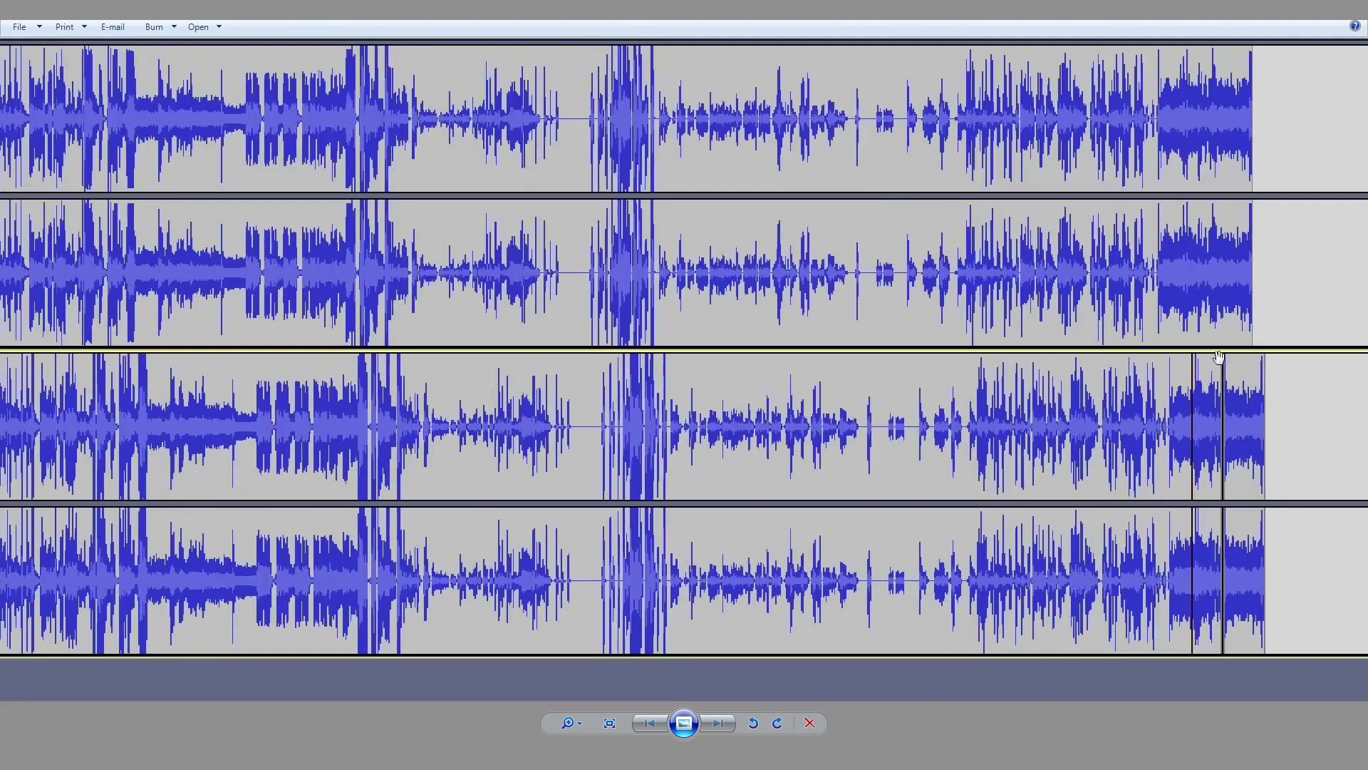
pyautogui.scroll(1, 1233, 394)
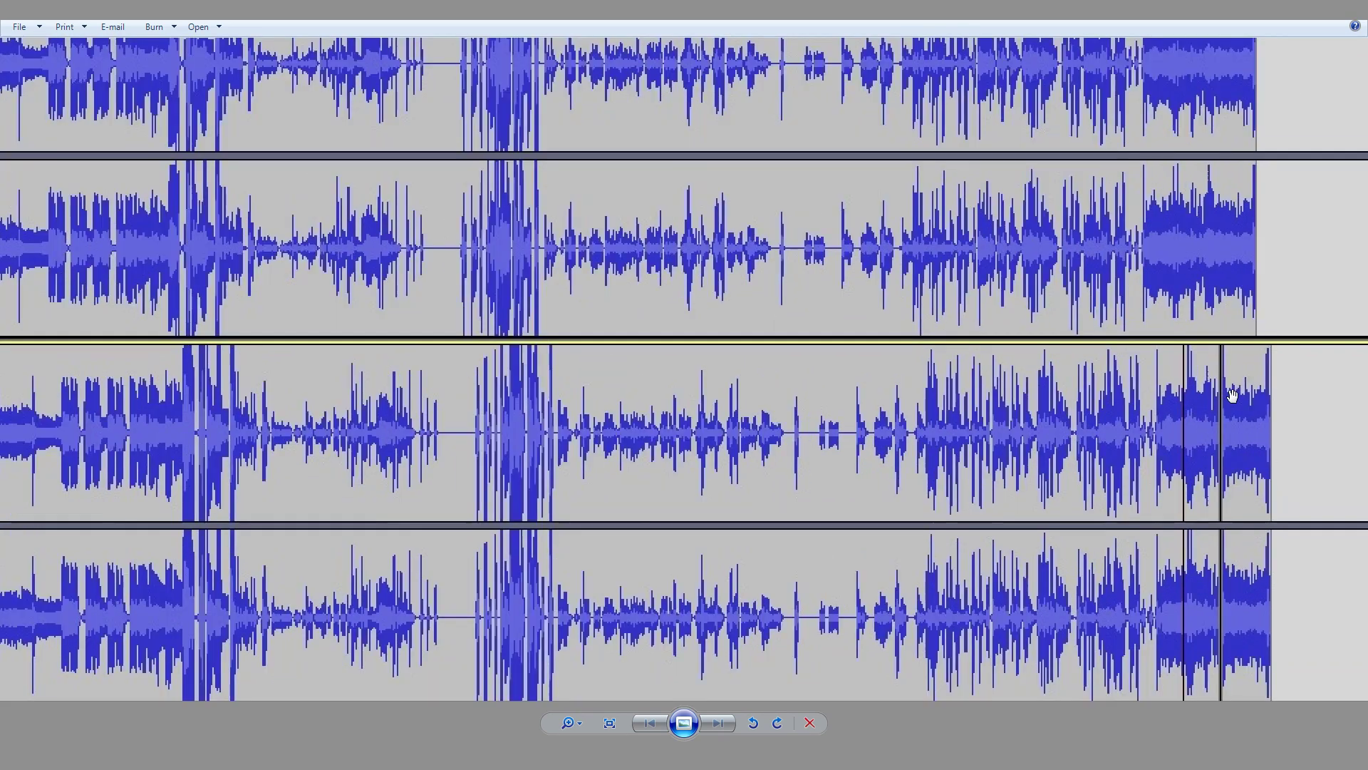
pyautogui.scroll(-1, 1212, 381)
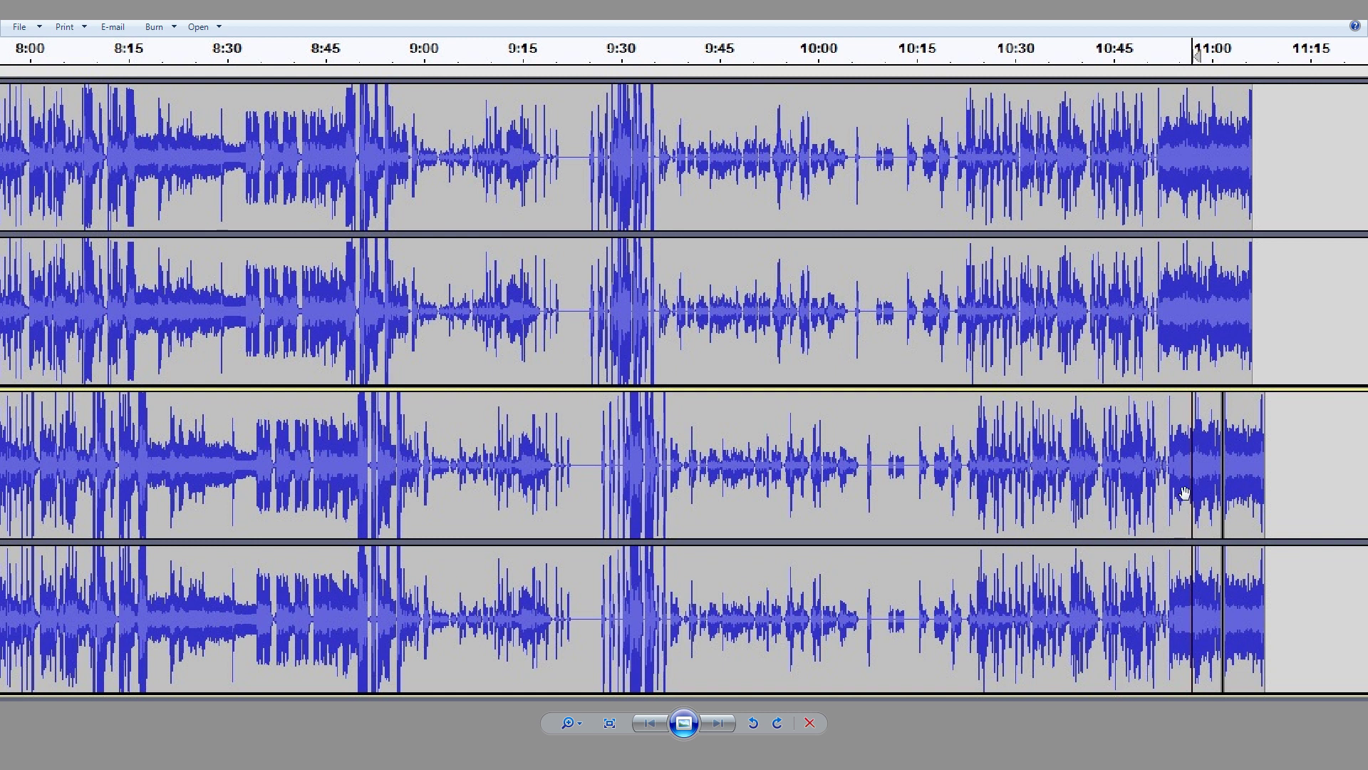
pyautogui.scroll(1, 1252, 417)
pyautogui.scroll(-1, 1259, 405)
pyautogui.scroll(-2, 1225, 400)
pyautogui.scroll(1, 1029, 420)
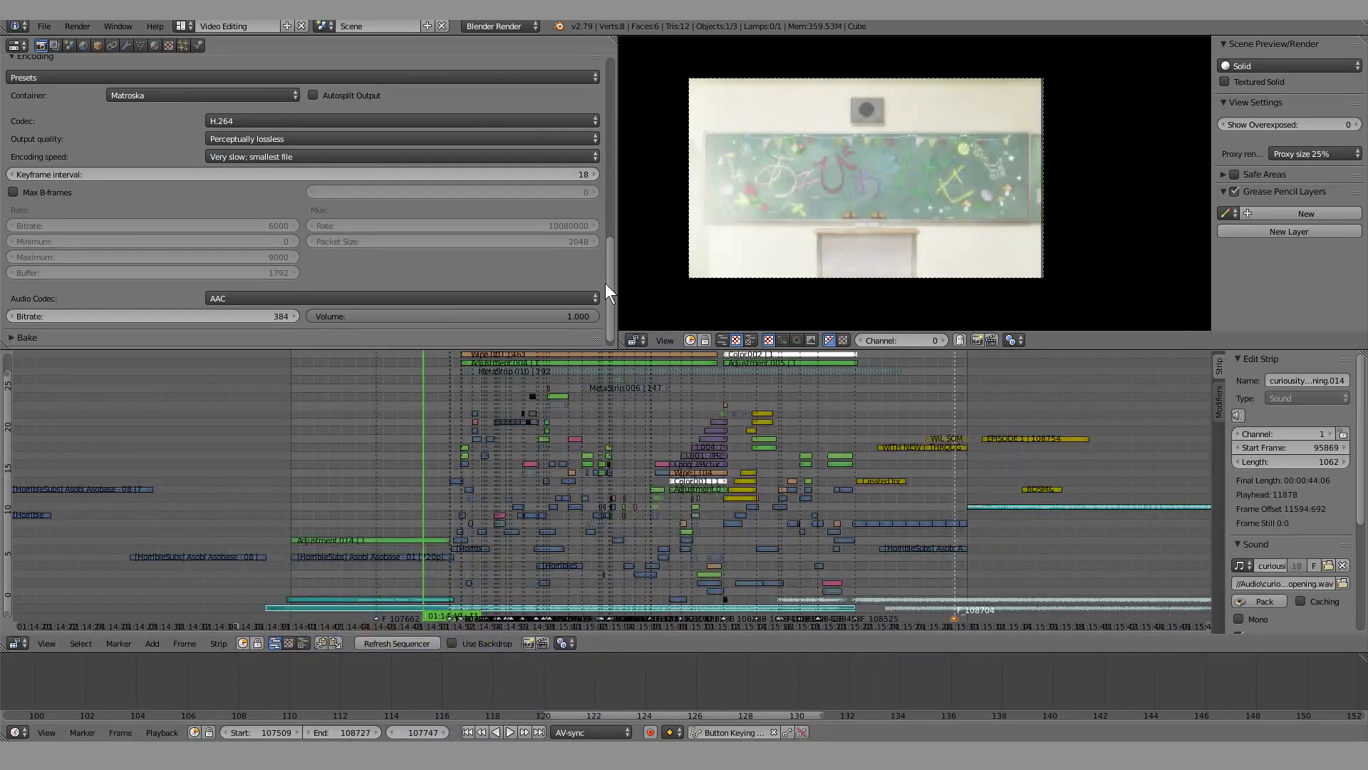
# Set the render's audio codec to None and review the scene's separate audio mixdown option.
pyautogui.click(453, 296)
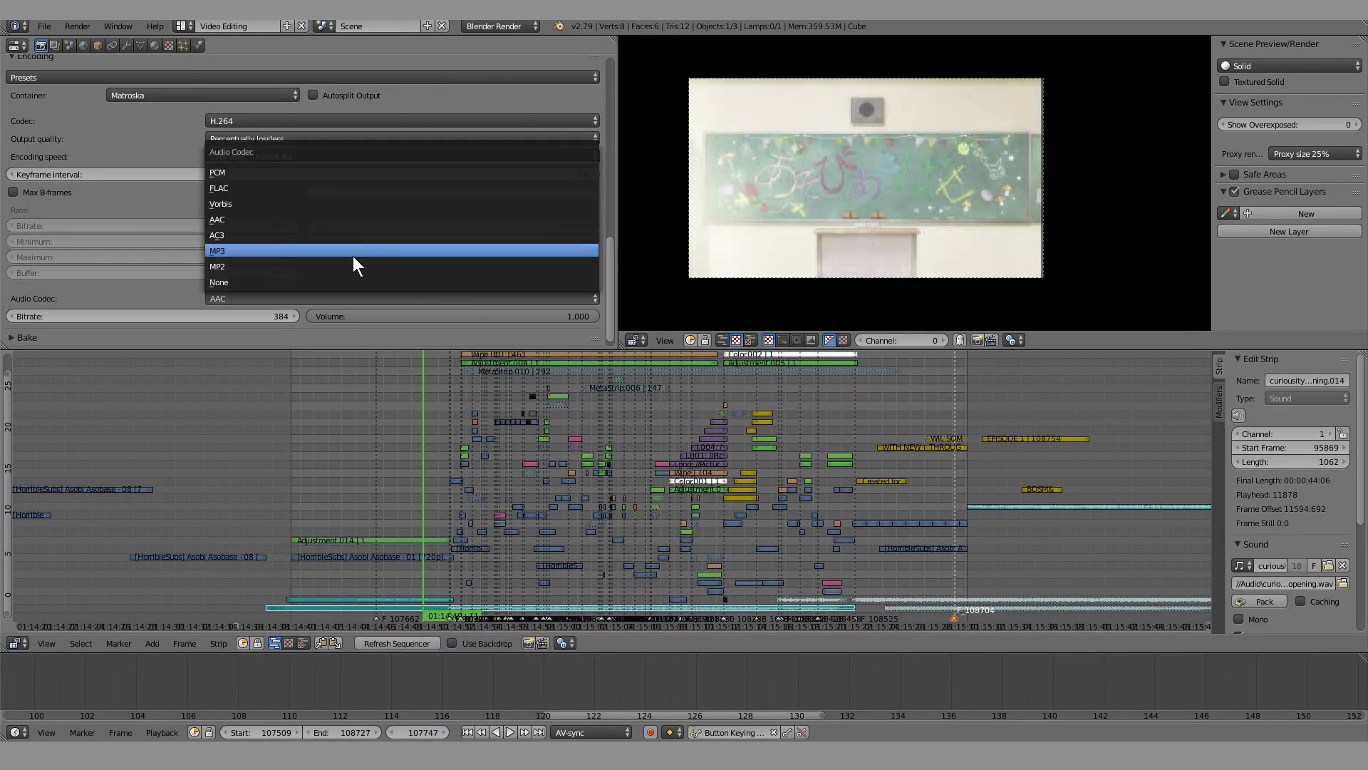
pyautogui.click(320, 282)
pyautogui.click(297, 298)
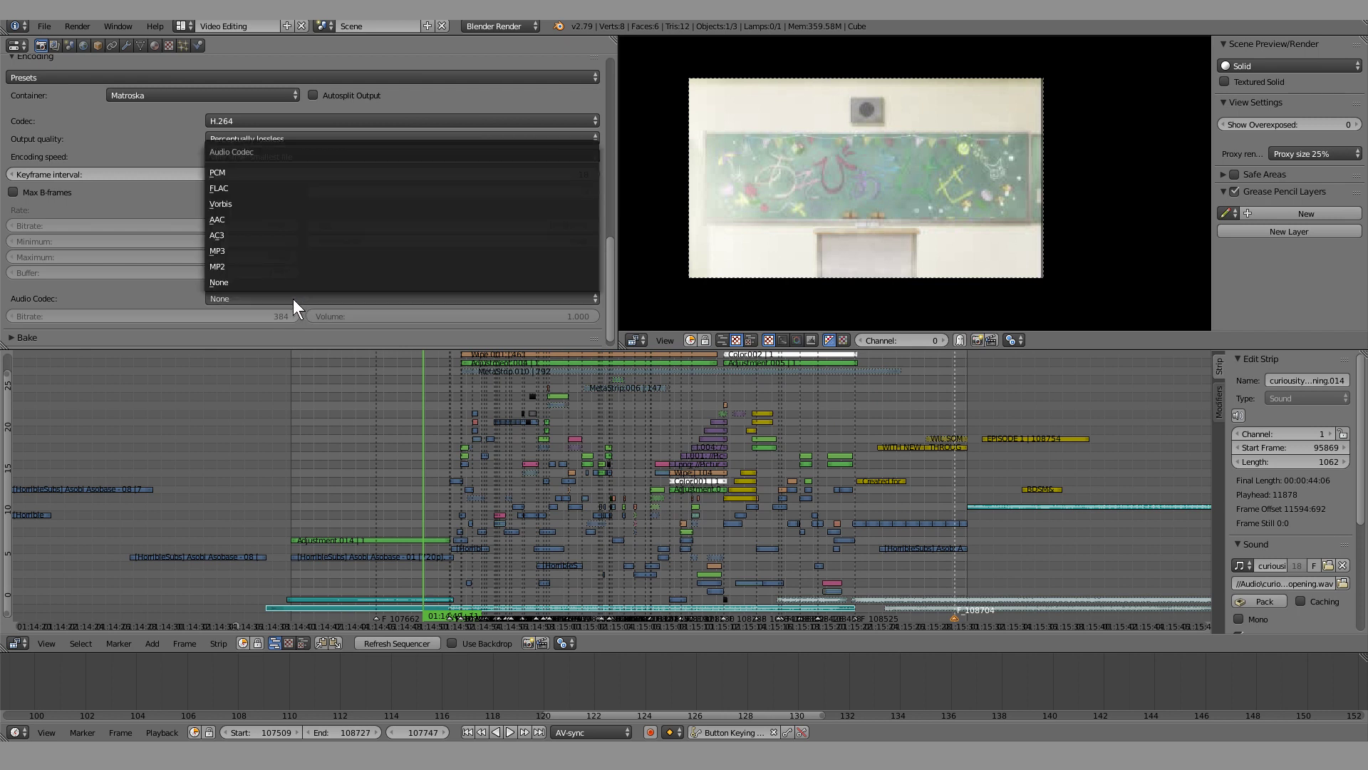
pyautogui.click(272, 284)
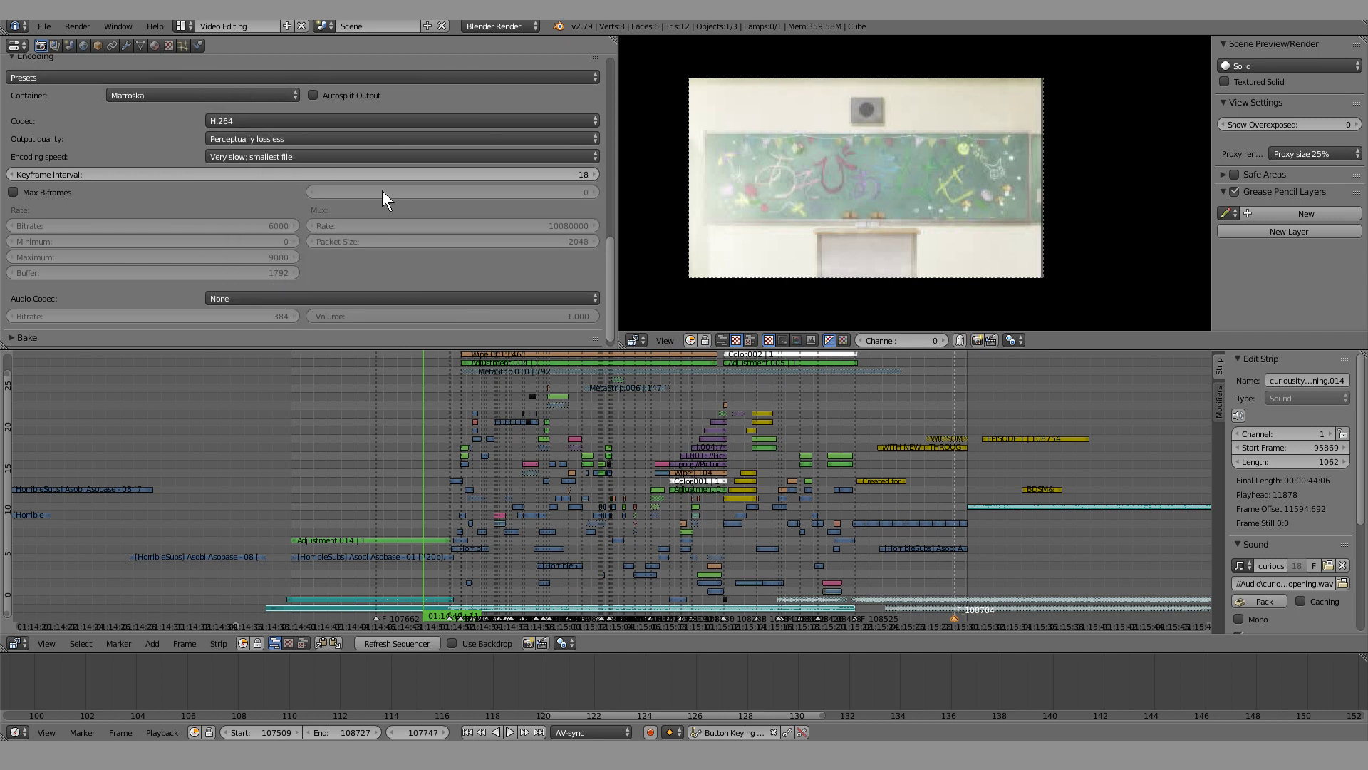
pyautogui.moveTo(605, 275); pyautogui.dragTo(619, 76)
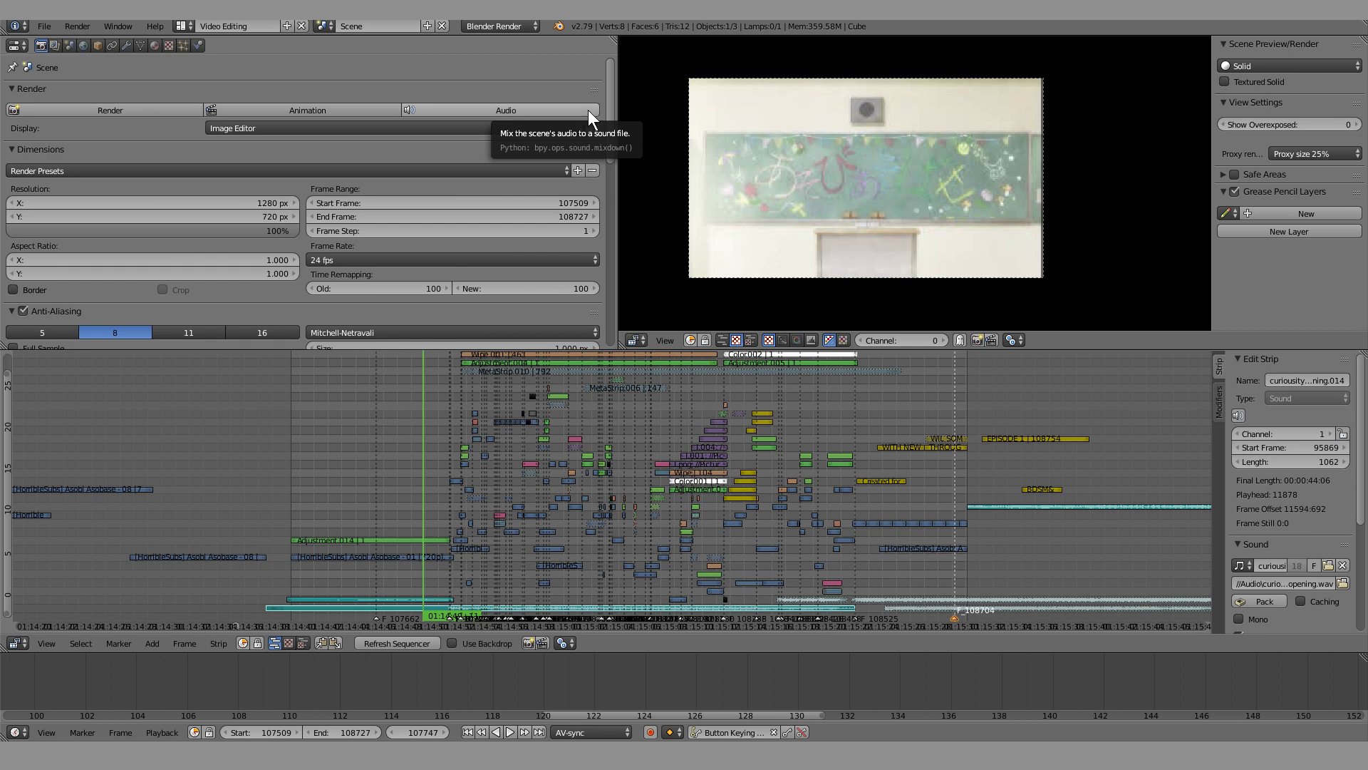
pyautogui.moveTo(608, 117); pyautogui.dragTo(613, 297)
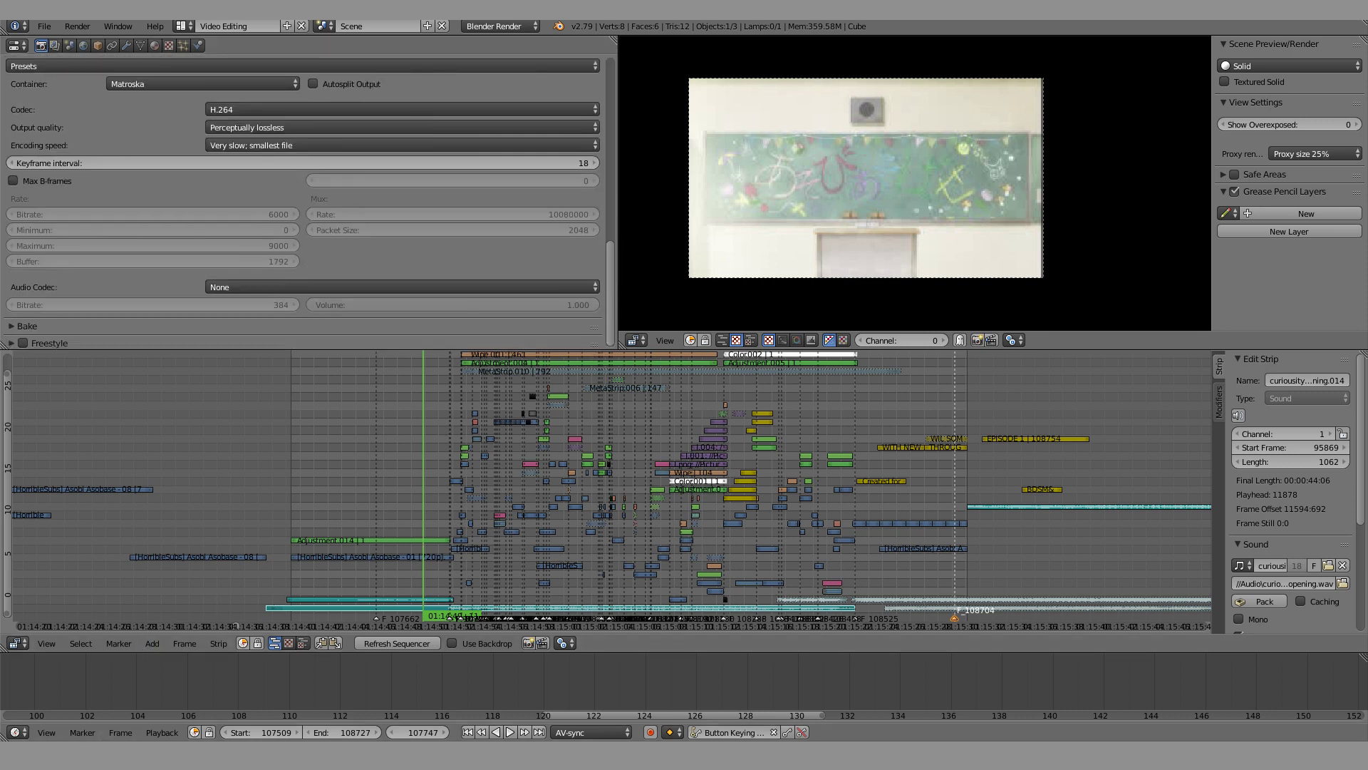
pyautogui.hotkey('alt', 'Tab')
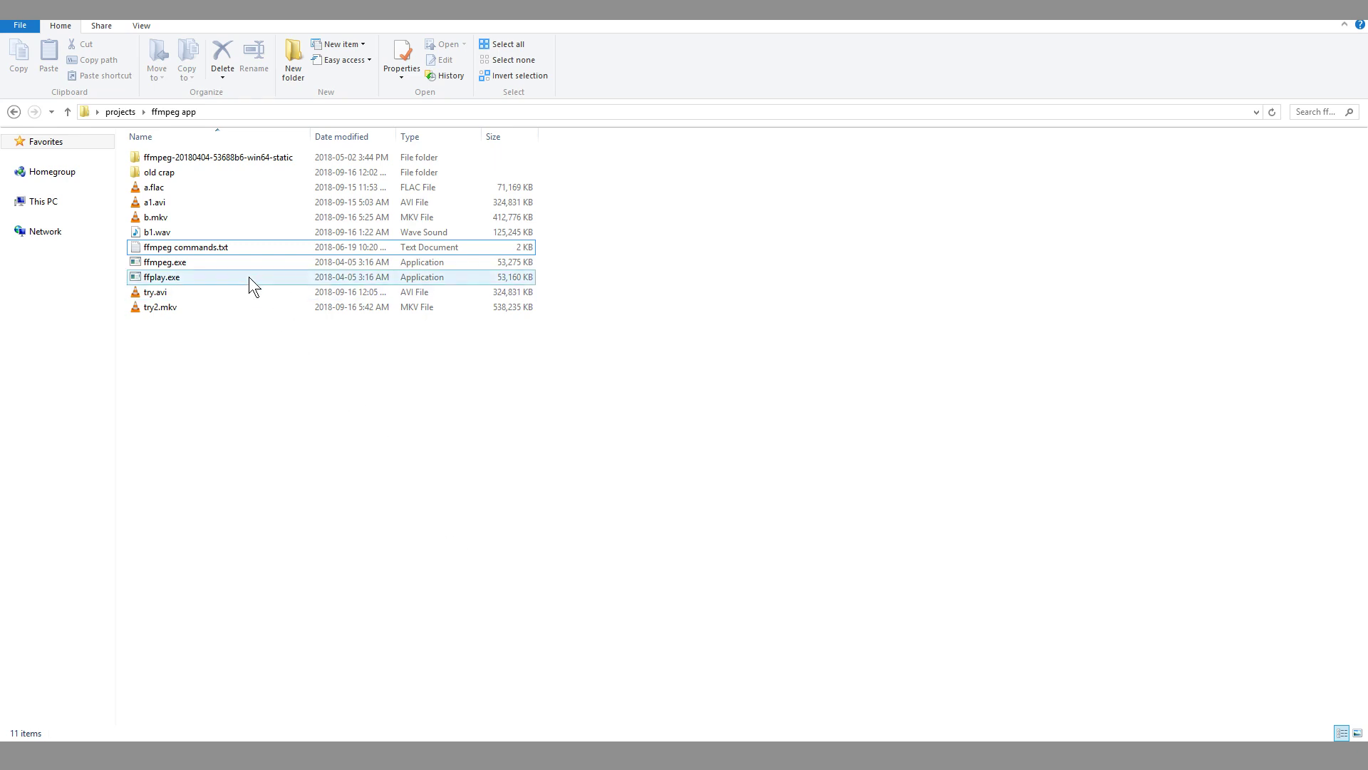
pyautogui.doubleClick(242, 157)
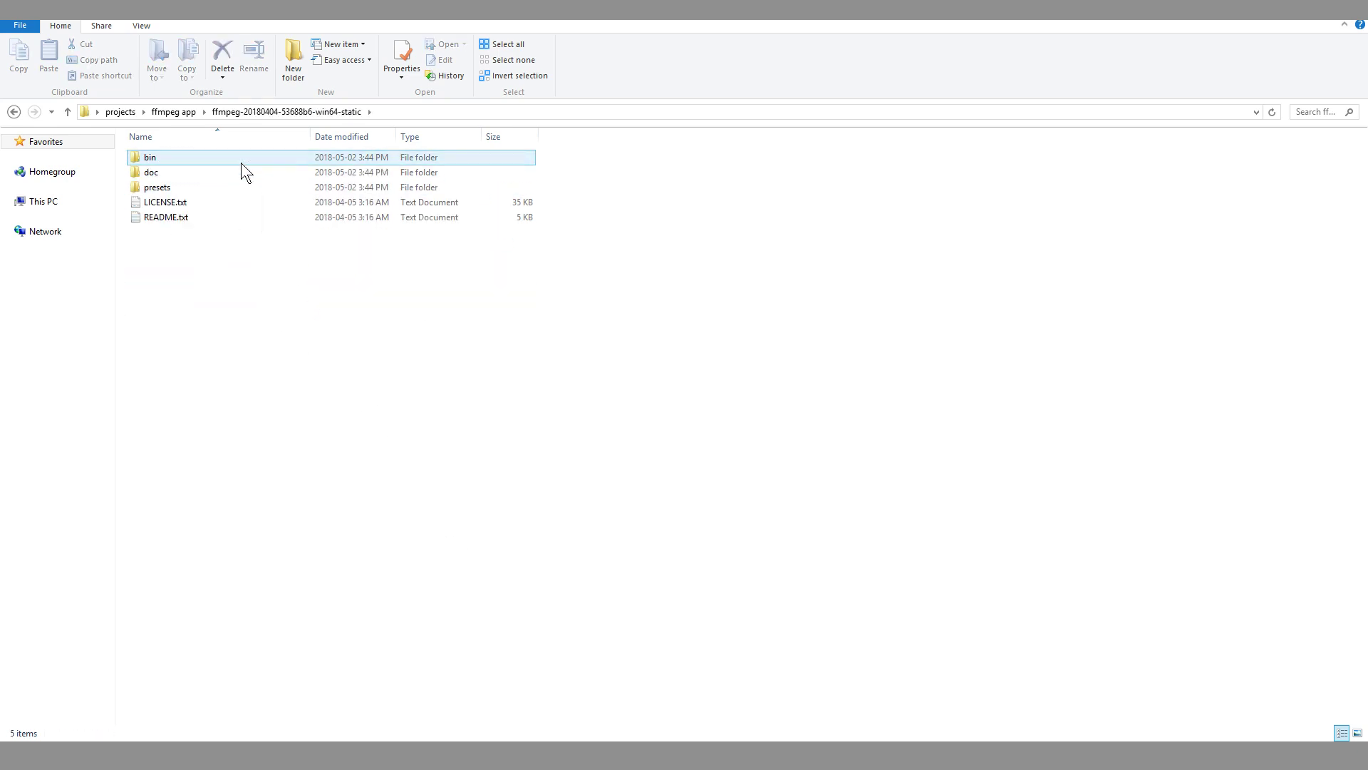
pyautogui.doubleClick(240, 163)
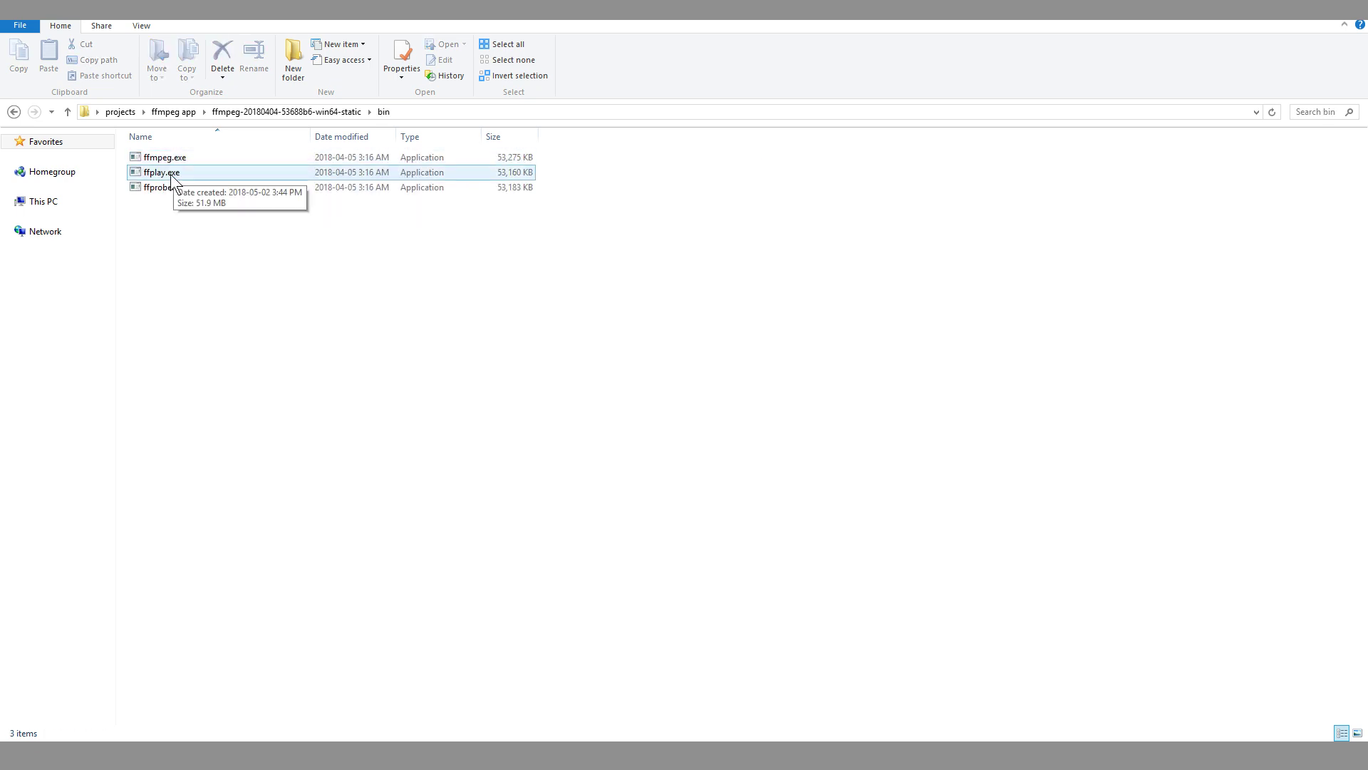
pyautogui.click(174, 114)
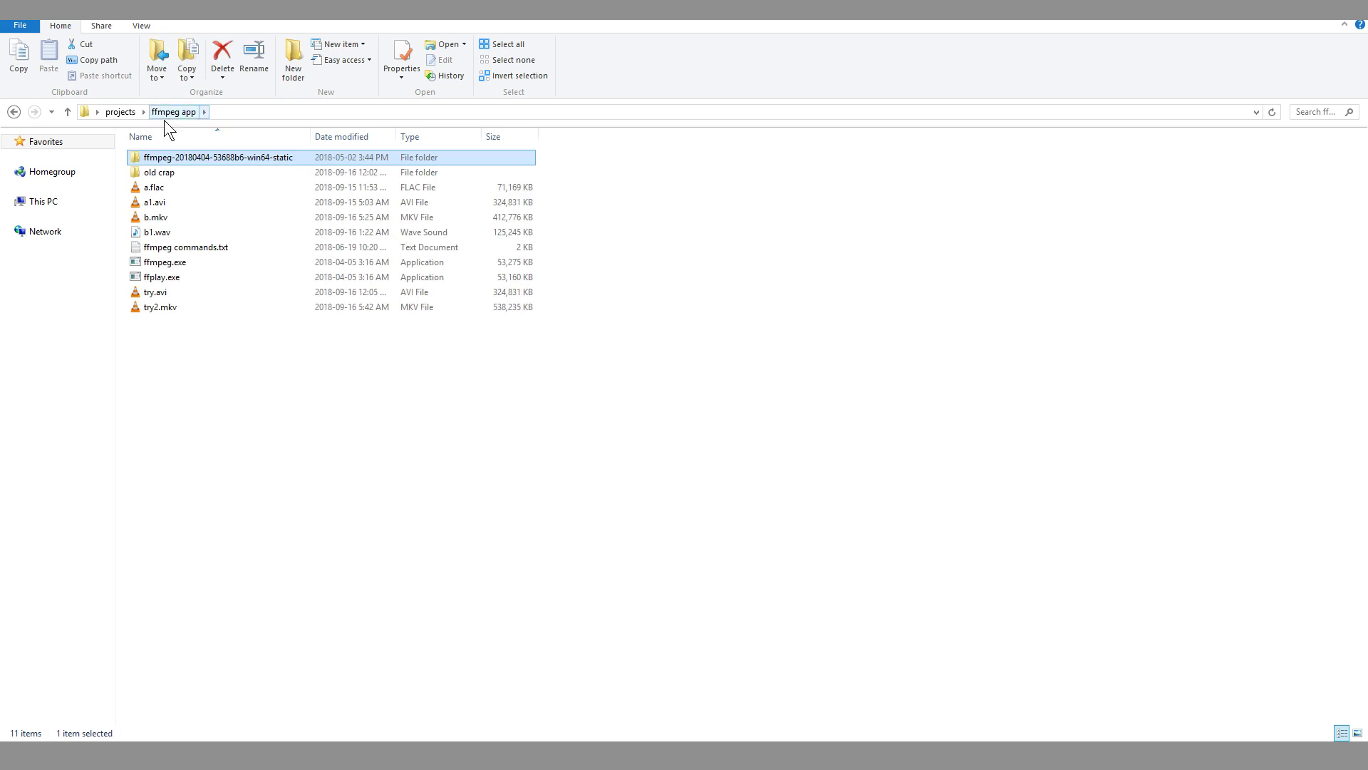
# Open ffmpeg commands.txt and find the command "ffmpeg -i input.mkv -i audio.wav -c copy output.mkv".
pyautogui.doubleClick(178, 247)
pyautogui.moveTo(737, 137); pyautogui.dragTo(885, 152)
pyautogui.moveTo(1096, 215); pyautogui.dragTo(1101, 243)
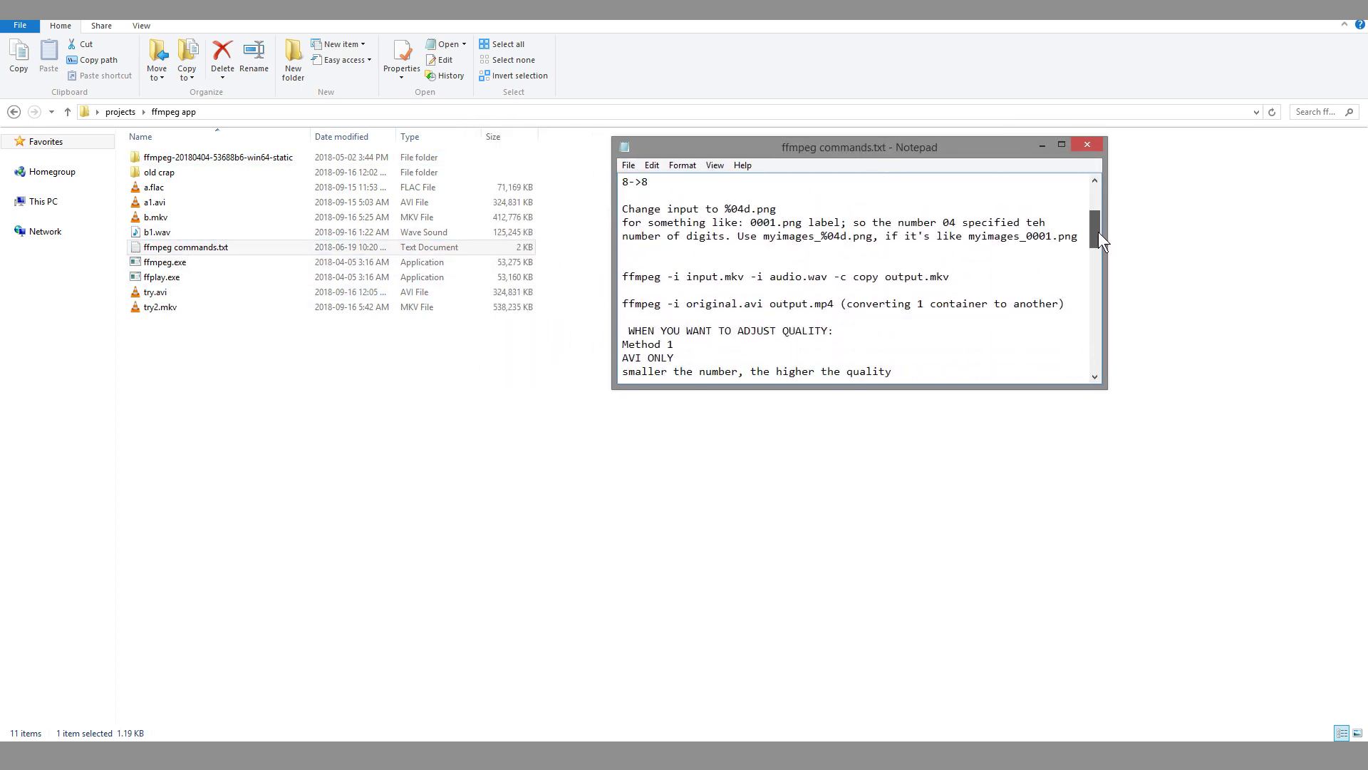
pyautogui.moveTo(955, 278); pyautogui.dragTo(627, 267)
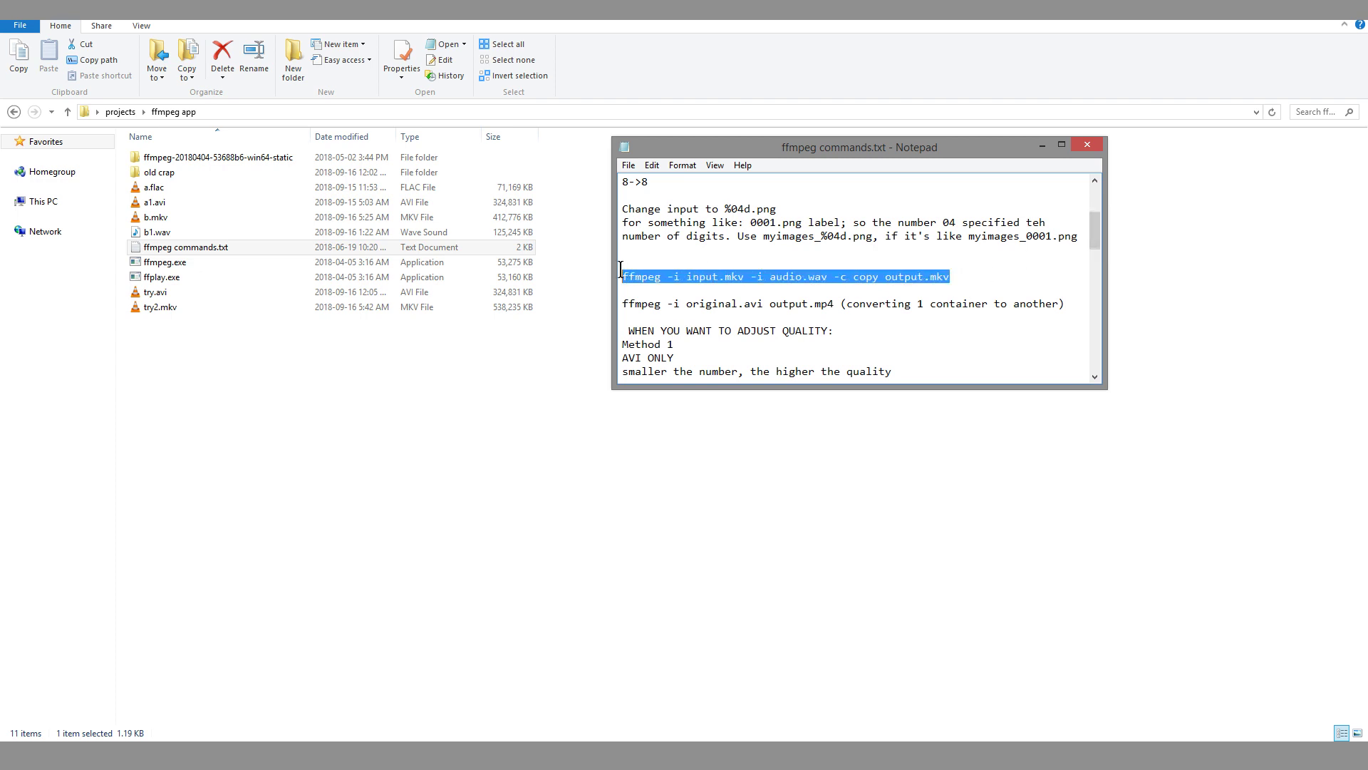
pyautogui.click(679, 290)
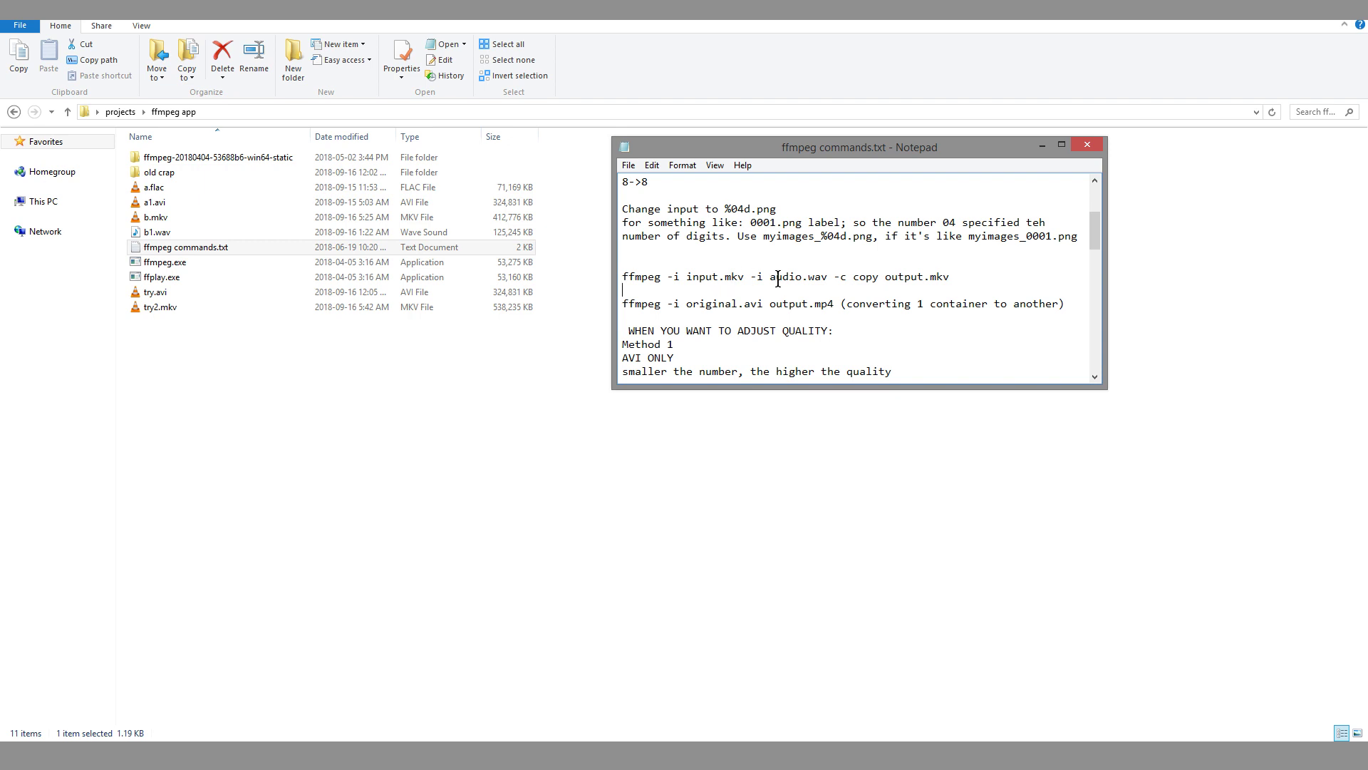
# Review the audio.wav input, the output name and the .mkv extensions in the merge command.
pyautogui.moveTo(770, 278); pyautogui.dragTo(827, 278)
pyautogui.moveTo(885, 278); pyautogui.dragTo(924, 281)
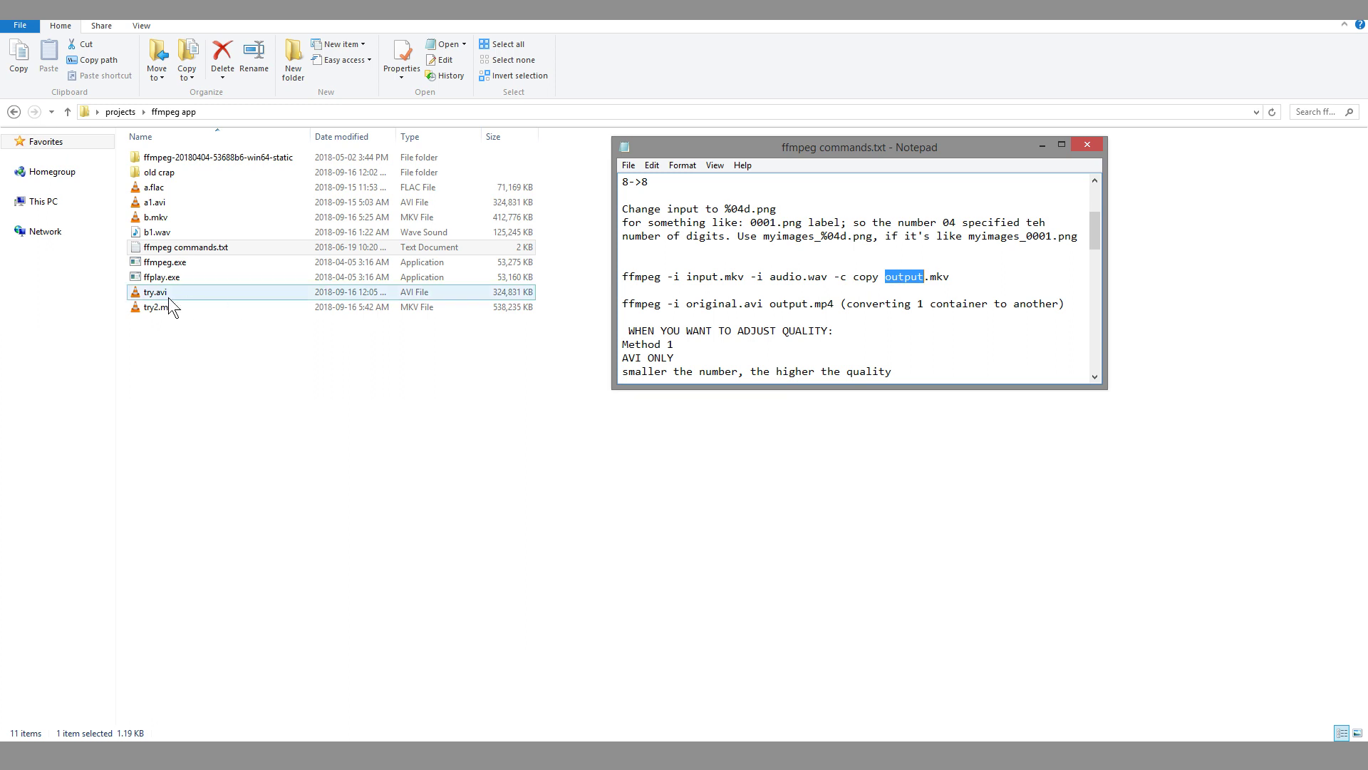
pyautogui.click(924, 278)
pyautogui.moveTo(950, 278); pyautogui.dragTo(930, 277)
pyautogui.moveTo(745, 276); pyautogui.dragTo(720, 277)
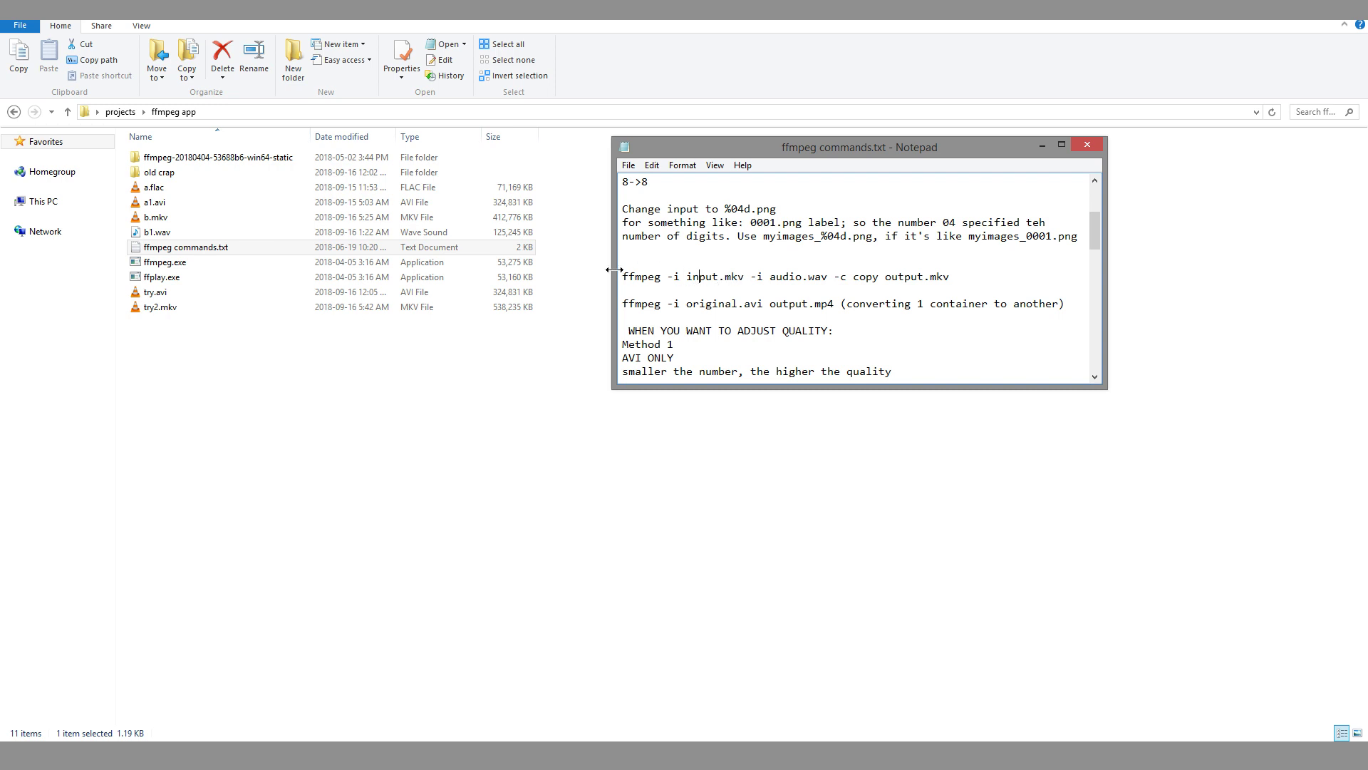
# Examine the ffmpeg app folder's context options for Open command window here.
pyautogui.click(358, 409)
pyautogui.rightClick(370, 411)
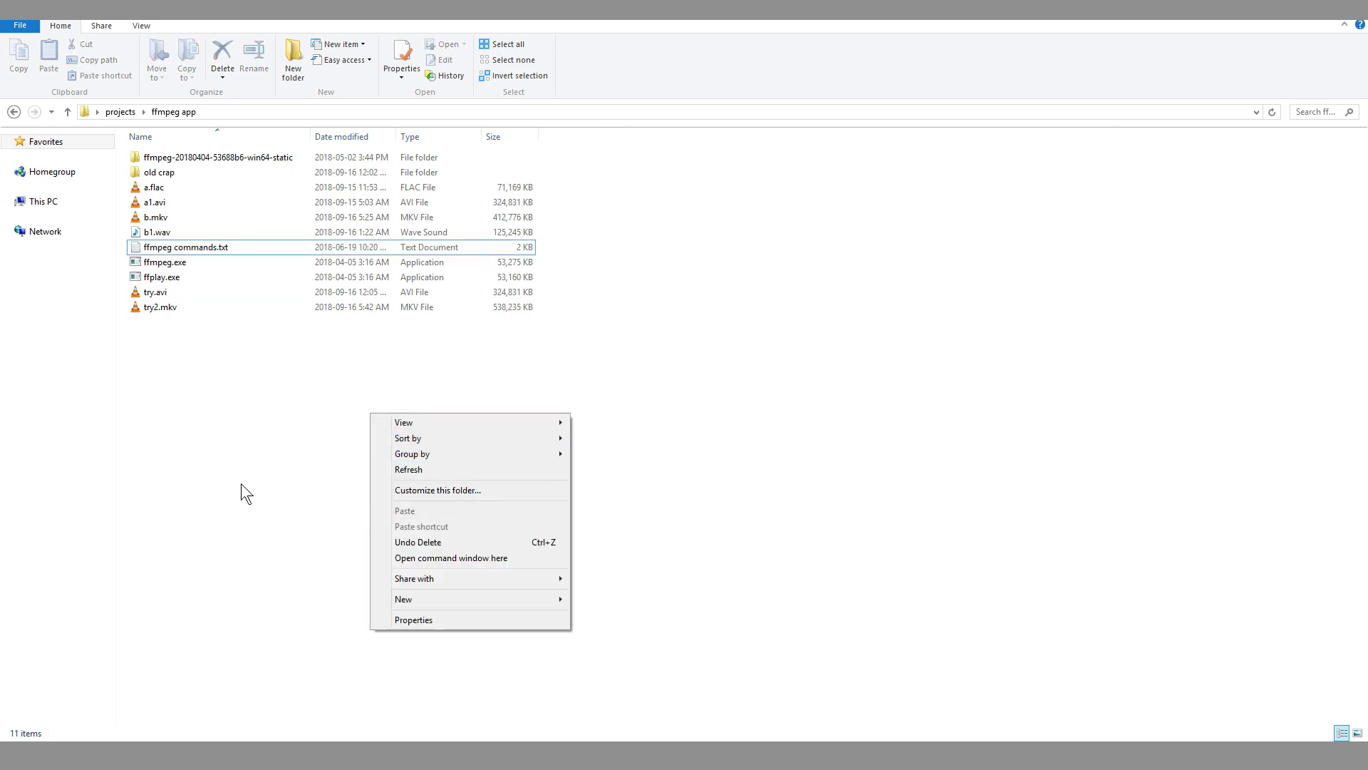
pyautogui.rightClick(238, 456)
pyautogui.rightClick(548, 419)
pyautogui.rightClick(332, 400)
pyautogui.rightClick(315, 395)
pyautogui.rightClick(272, 415)
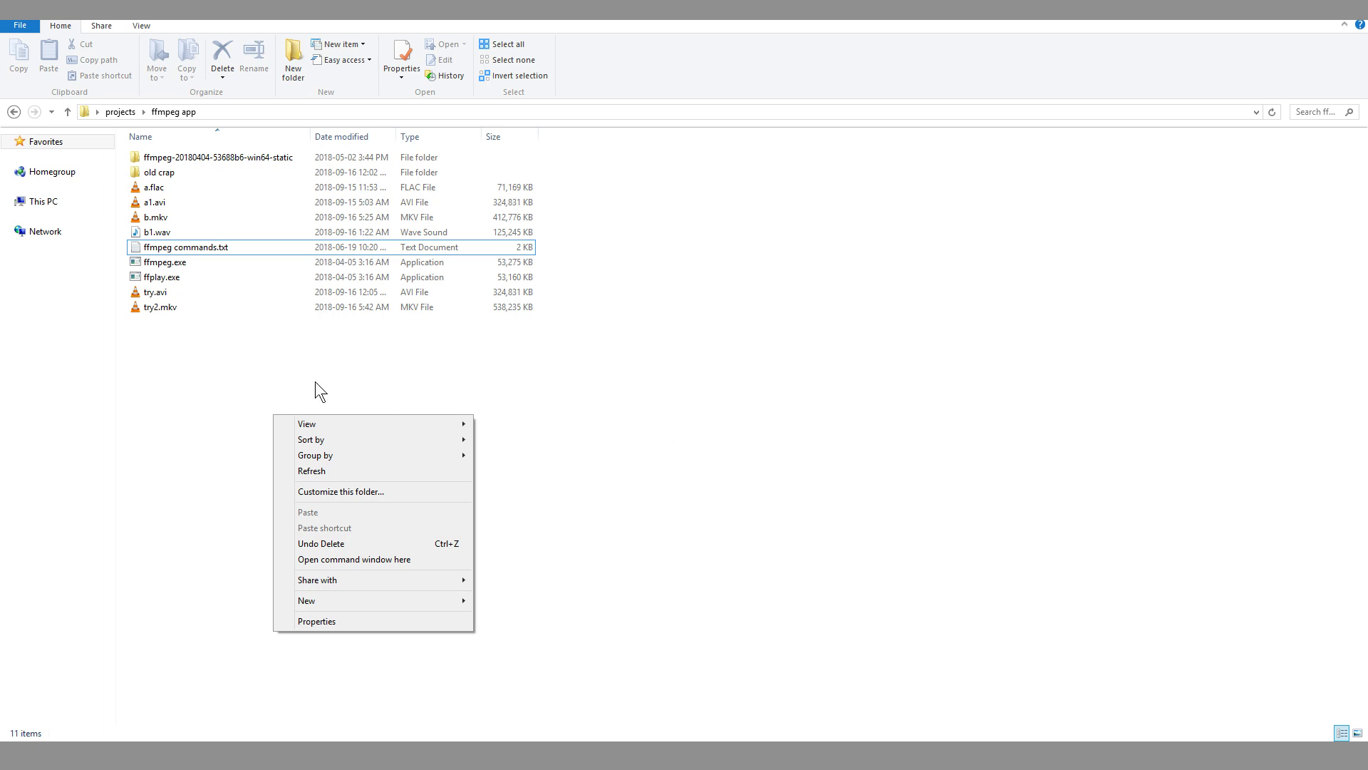
pyautogui.rightClick(254, 379)
# Switch back to Blender and minimize the ffmpeg commands.txt notes window.
pyautogui.click(770, 488)
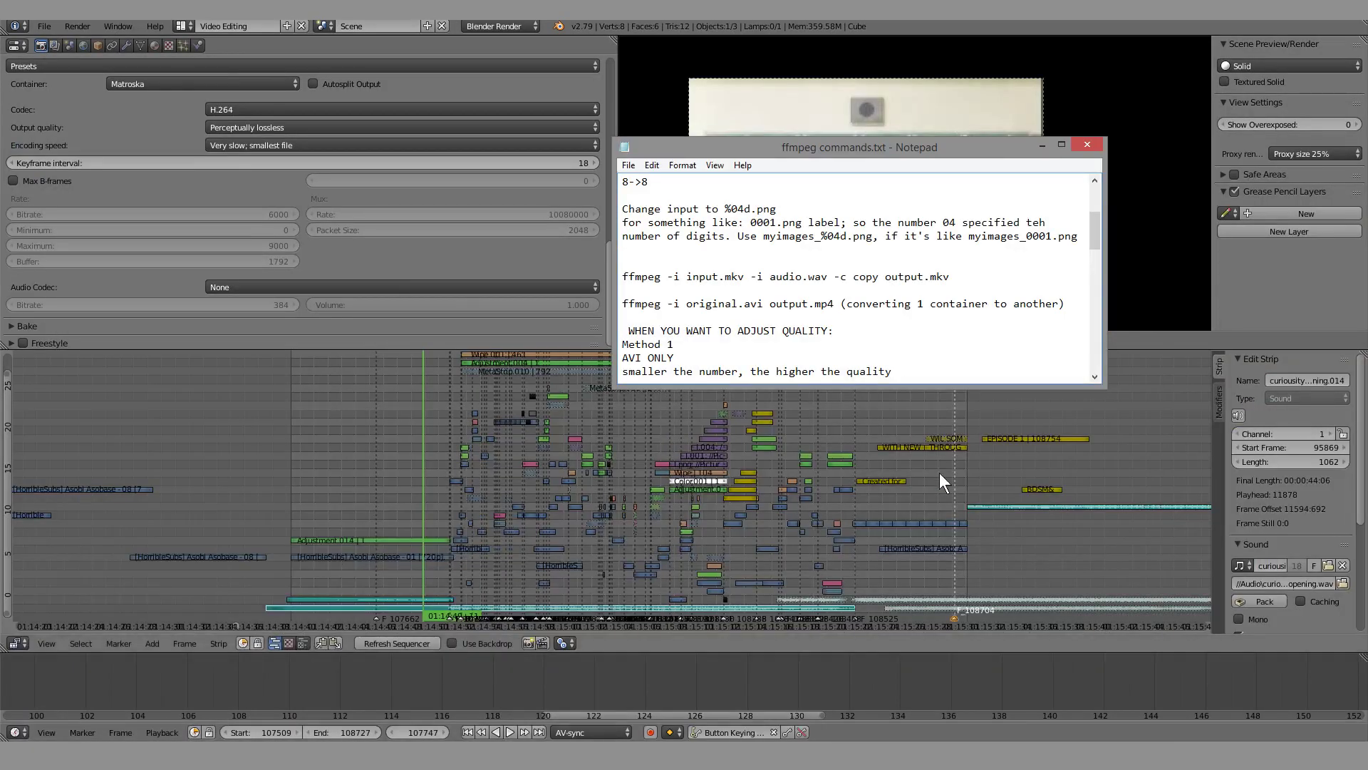
pyautogui.moveTo(931, 148); pyautogui.dragTo(912, 149)
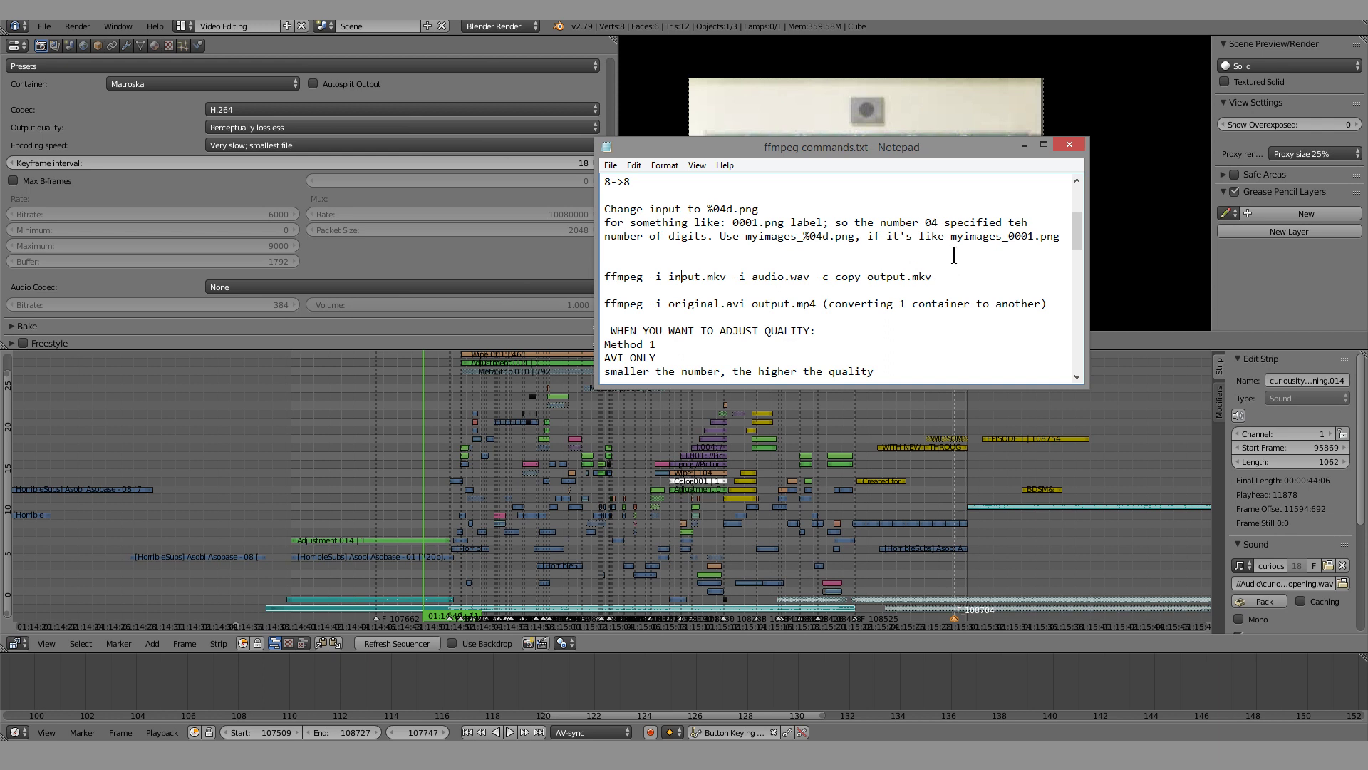
pyautogui.click(1019, 147)
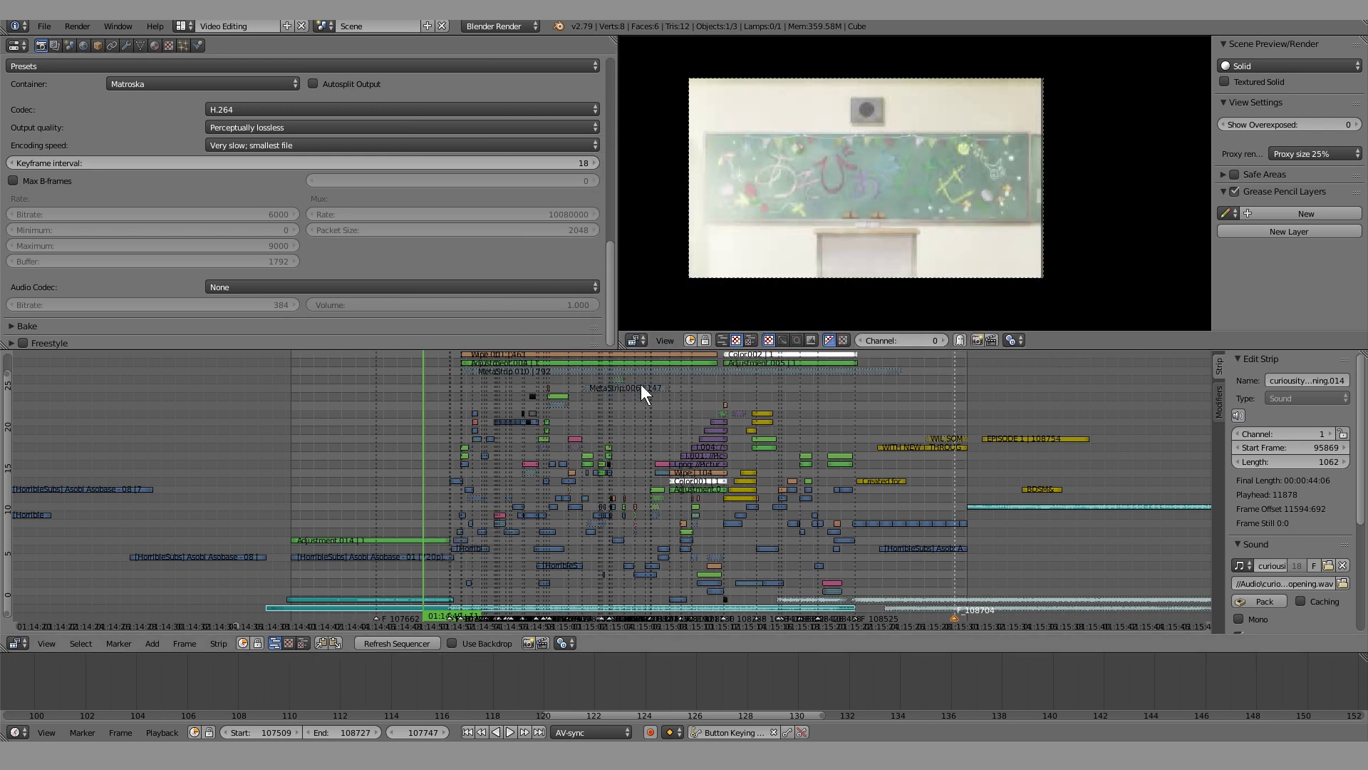
# Play back the sequence from frame 107662 through the edit, and stop the playback.
pyautogui.click(375, 463)
pyautogui.scroll(3, 379, 468)
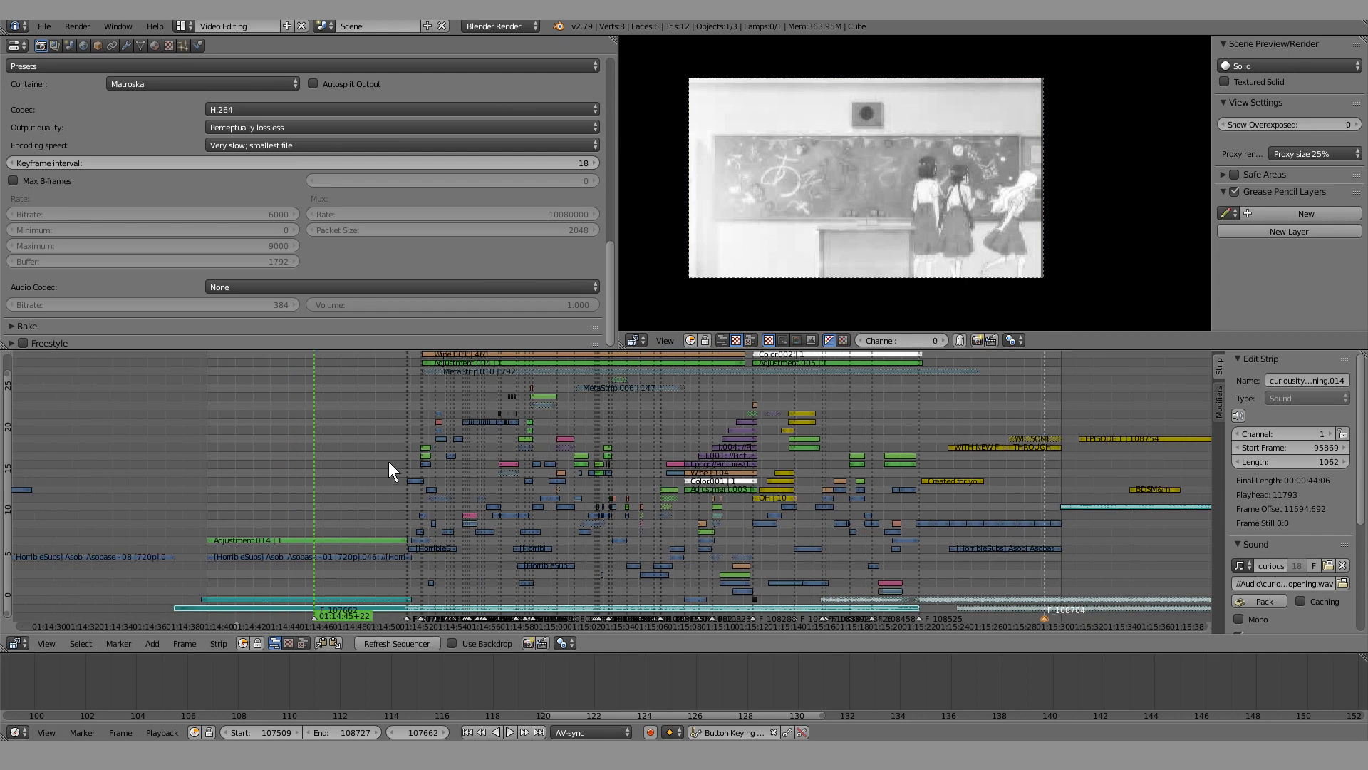
pyautogui.scroll(-1, 370, 462)
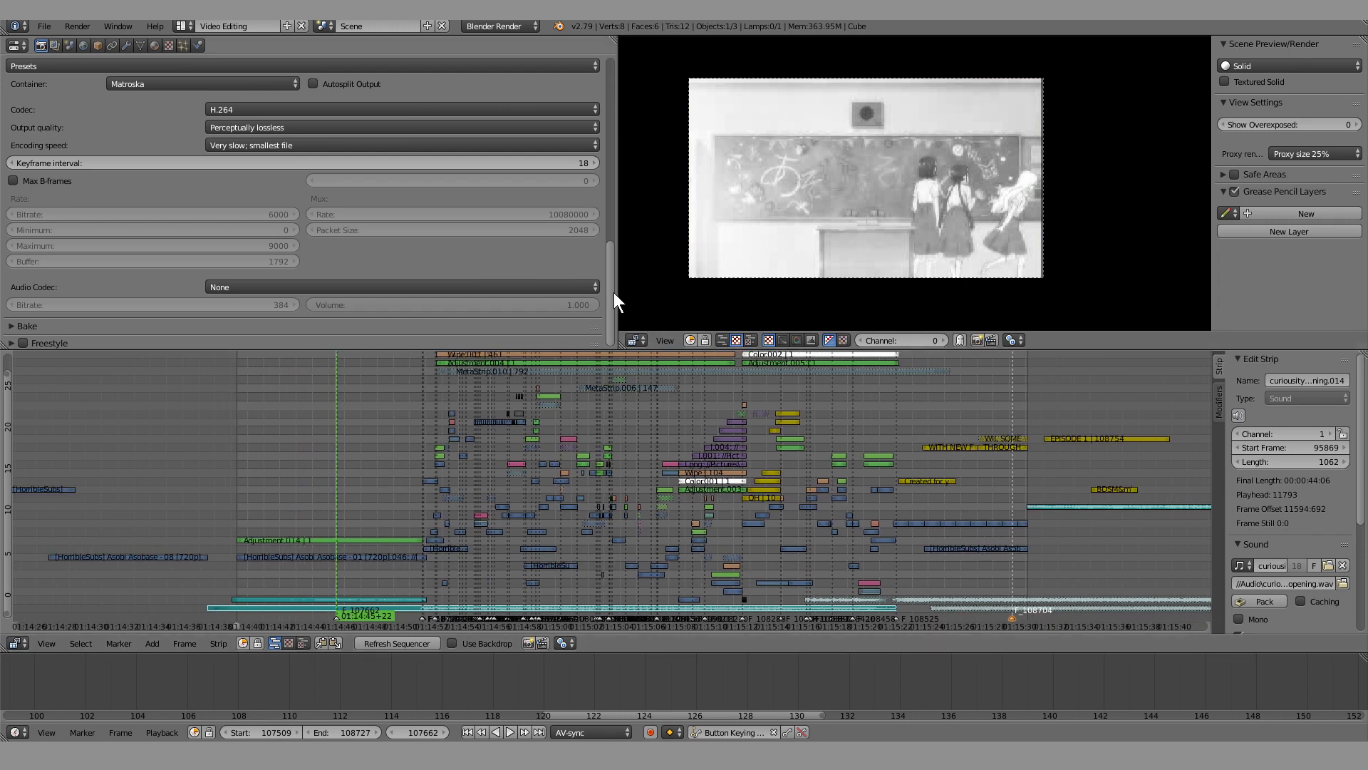
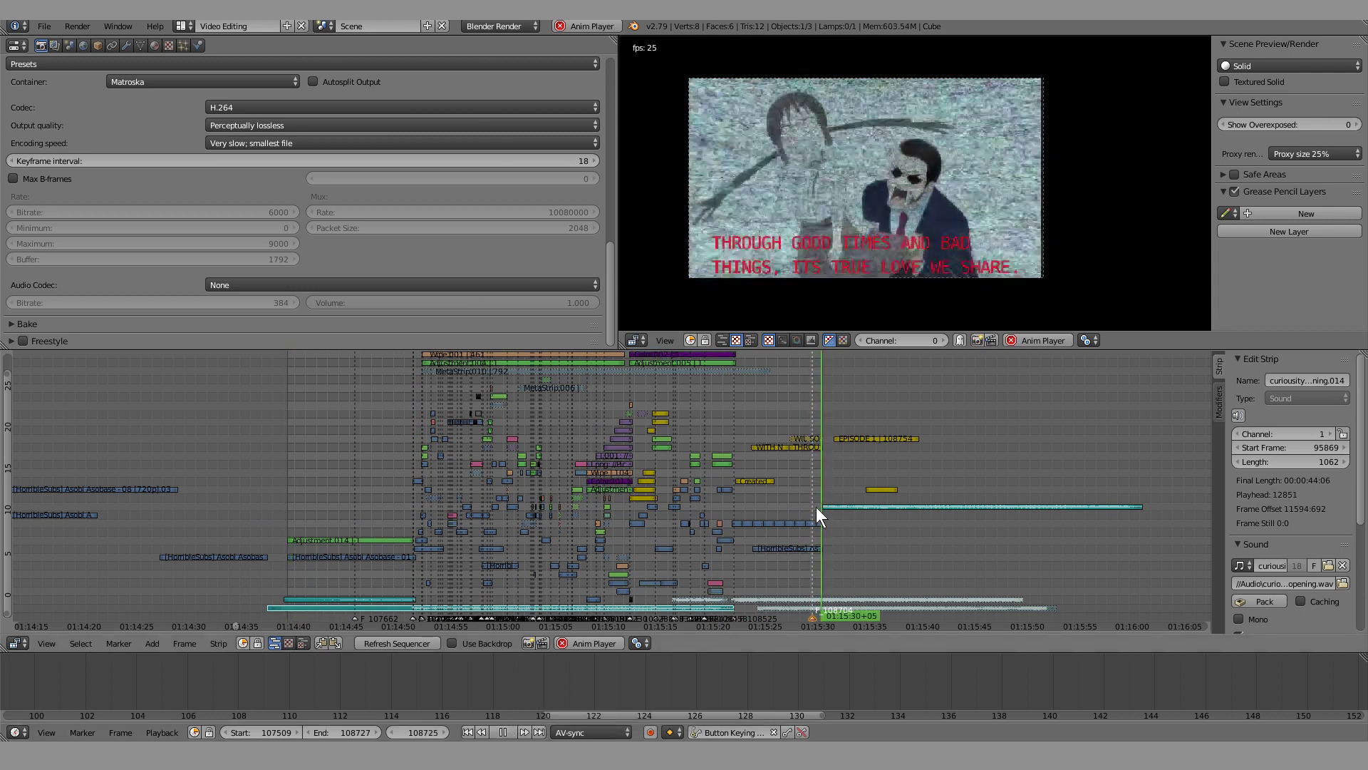
pyautogui.click(503, 732)
# Play across the end of the frame range at frame 108727 where the channel 13 audio strip starts, and stop.
pyautogui.keyDown('ctrl'); pyautogui.scroll(-5, 563, 520); pyautogui.keyUp('ctrl')
pyautogui.scroll(10, 563, 521)
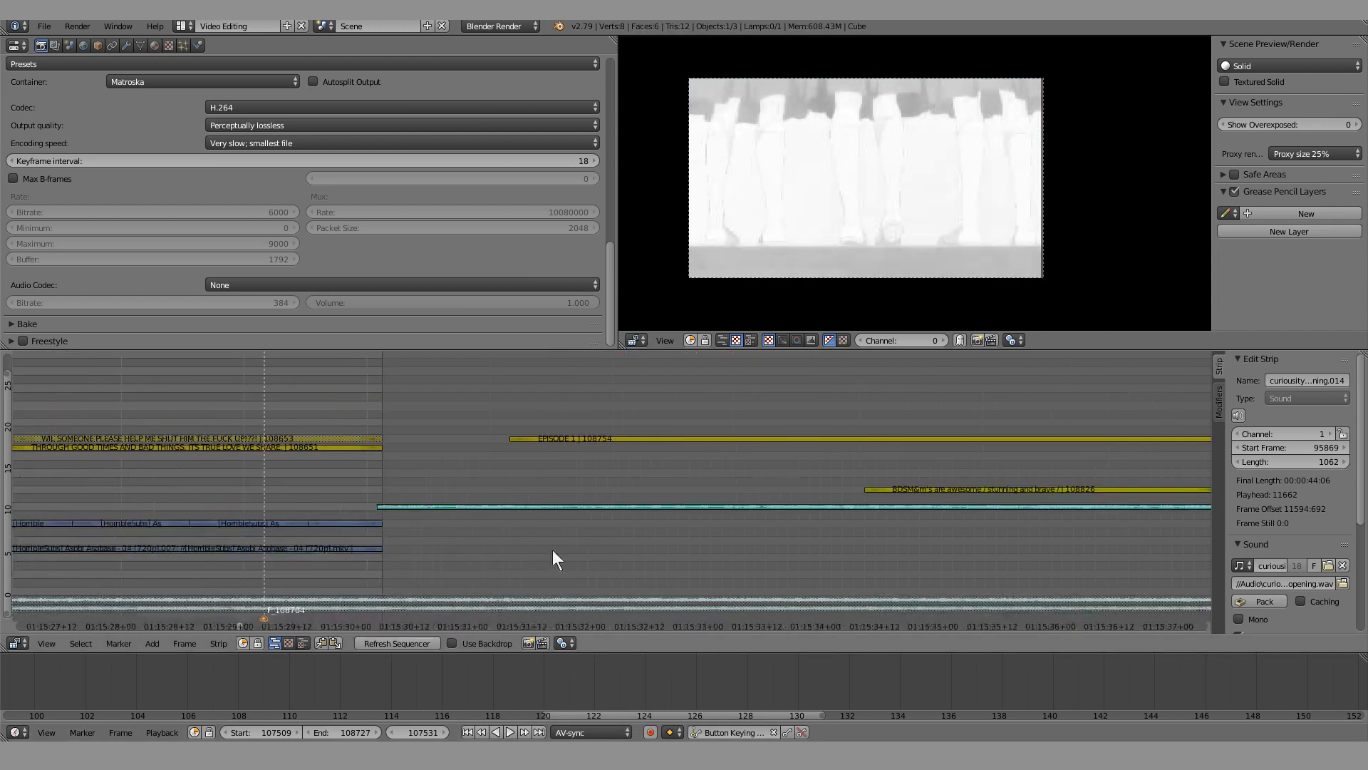
pyautogui.click(495, 566)
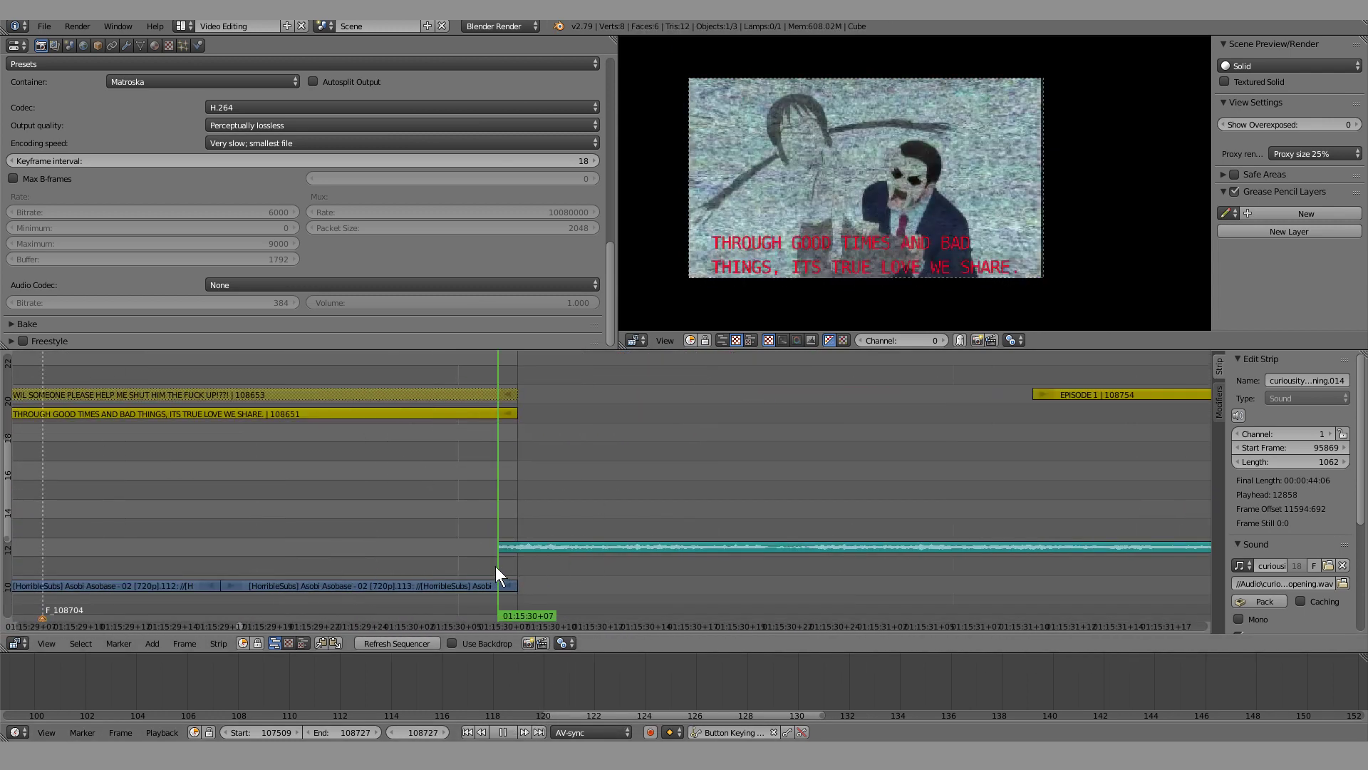
pyautogui.hotkey('alt', 'a')
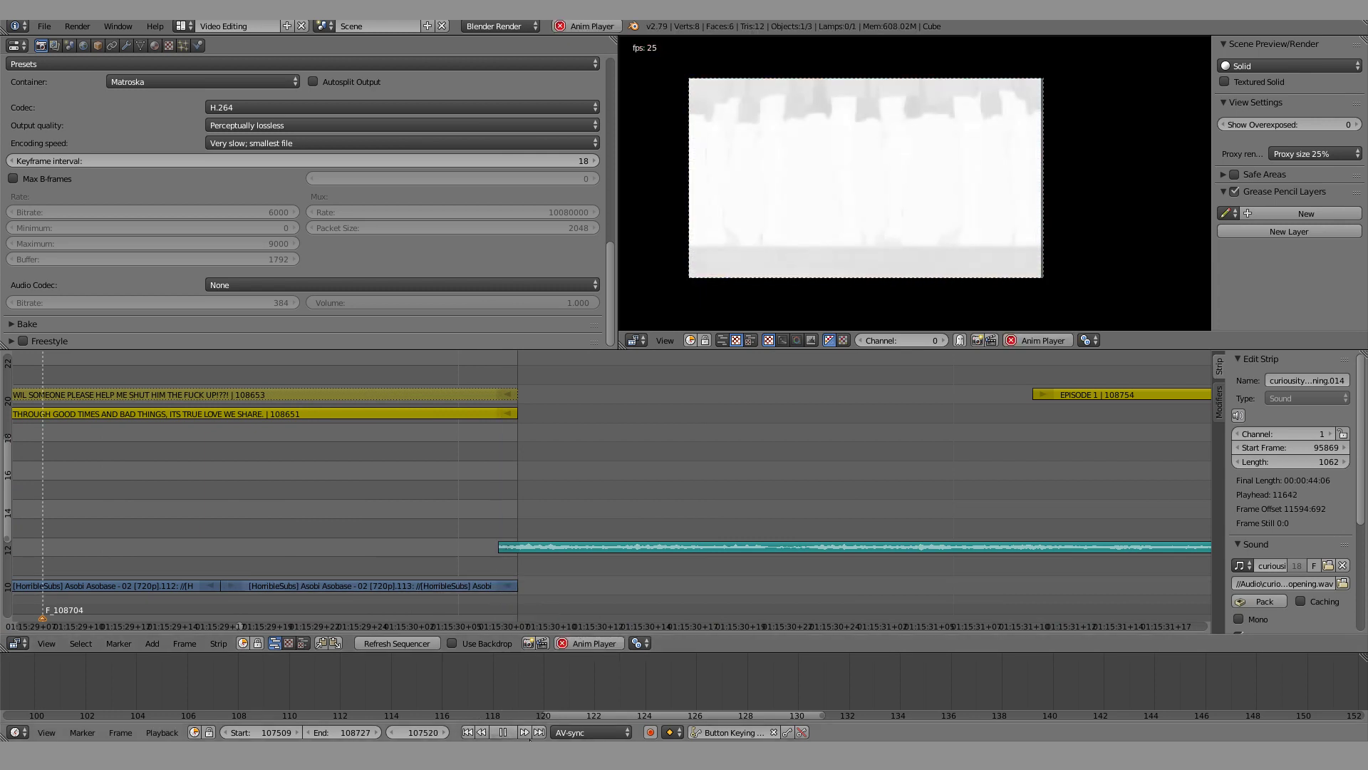
pyautogui.hotkey('alt', 'a')
pyautogui.scroll(2, 501, 571)
pyautogui.scroll(-8, 498, 554)
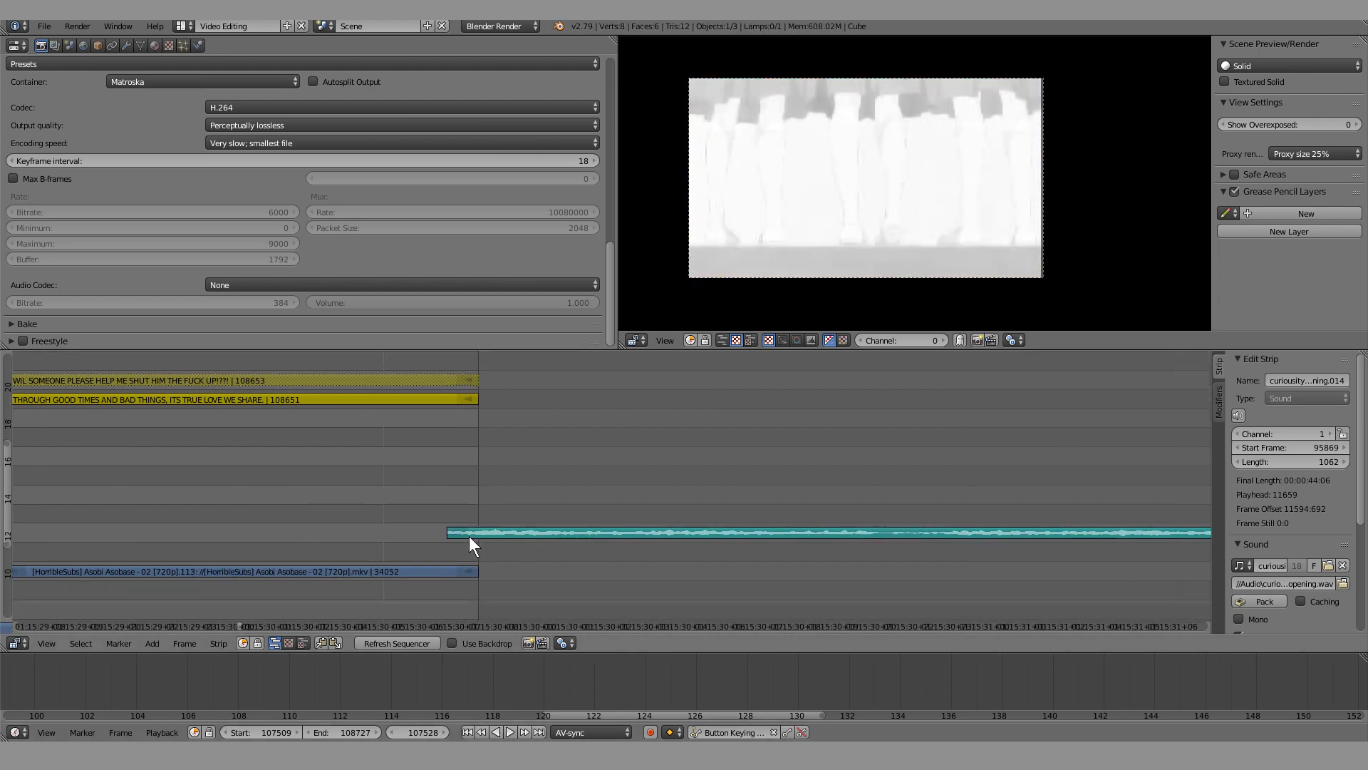
# Inspect the sound strips on channels 3 and 13, and select the long curiosity sound strip on channel 1 without moving it.
pyautogui.keyDown('ctrl'); pyautogui.moveTo(412, 540); pyautogui.dragTo(613, 580, button='middle'); pyautogui.keyUp('ctrl')
pyautogui.keyDown('ctrl'); pyautogui.scroll(1, 591, 570); pyautogui.keyUp('ctrl')
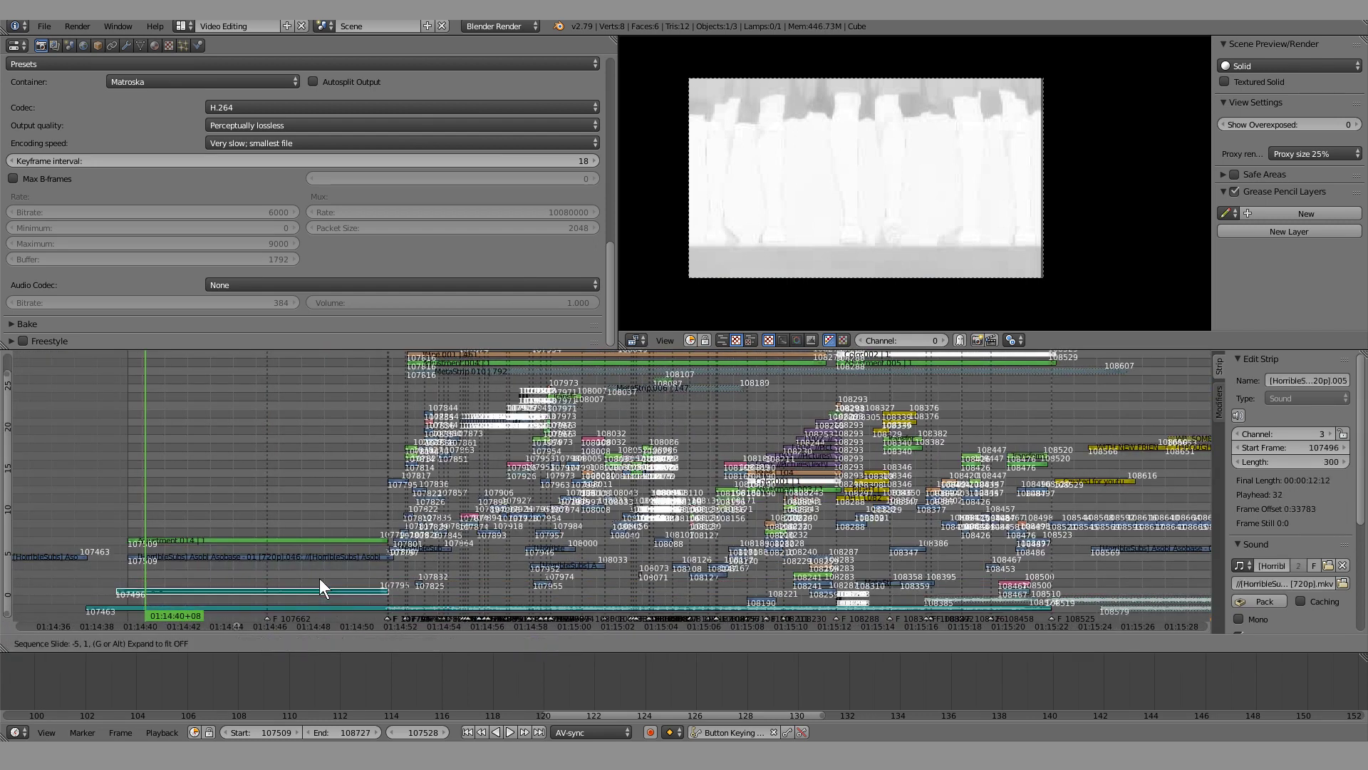
pyautogui.rightClick(329, 597)
pyautogui.scroll(-2, 583, 562)
pyautogui.rightClick(984, 507)
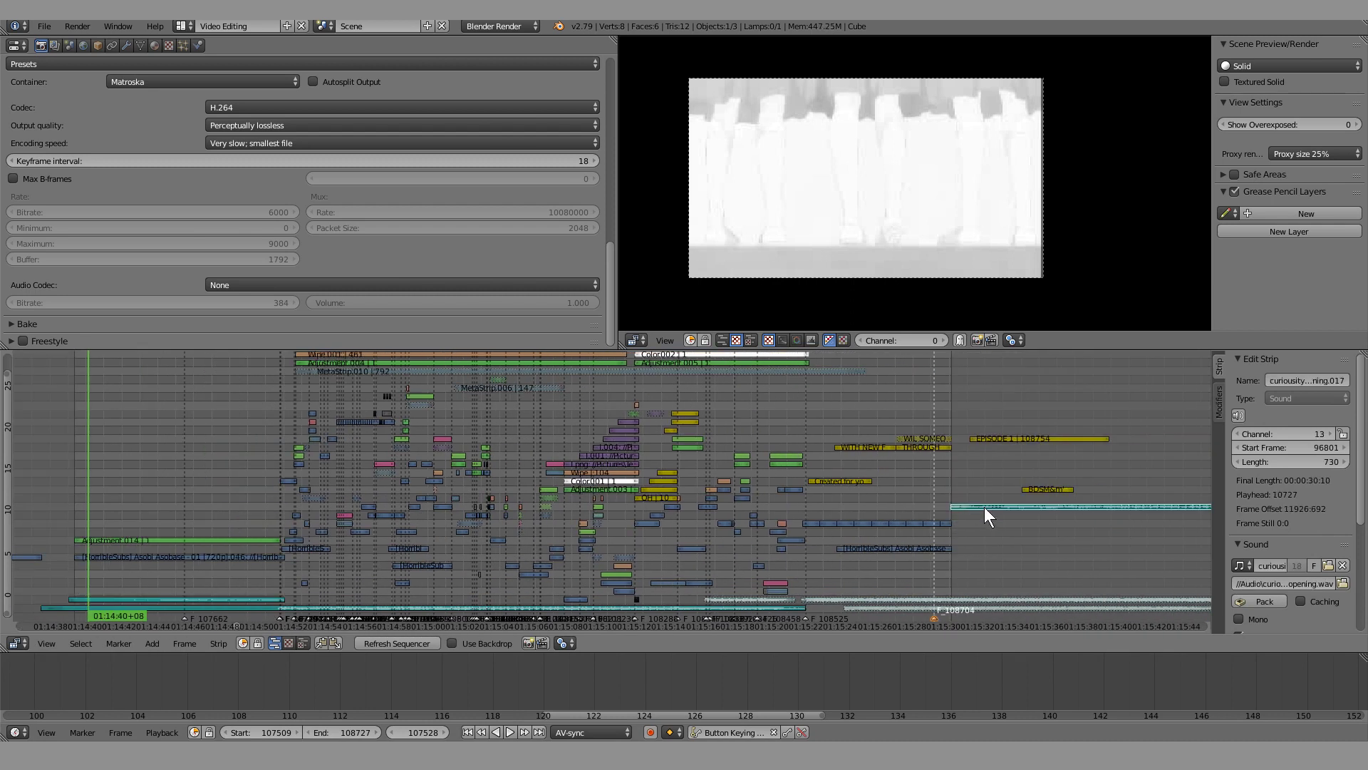
pyautogui.moveTo(401, 605)
pyautogui.mouseDown(button='right')
pyautogui.moveTo(464, 622)
pyautogui.moveTo(397, 613)
pyautogui.mouseUp(button='right')
pyautogui.press('Escape')
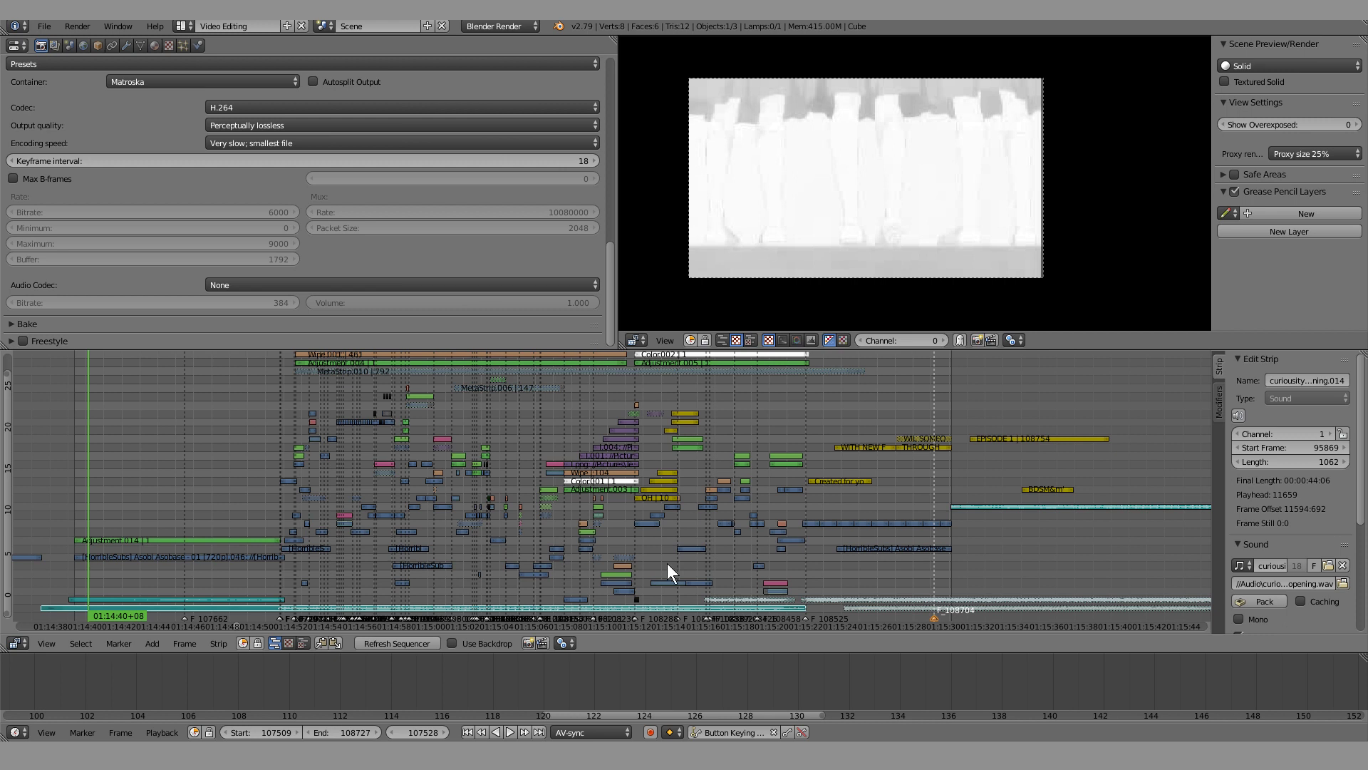
# Set the render's audio codec to AC3.
pyautogui.moveTo(667, 563); pyautogui.dragTo(563, 542, button='middle')
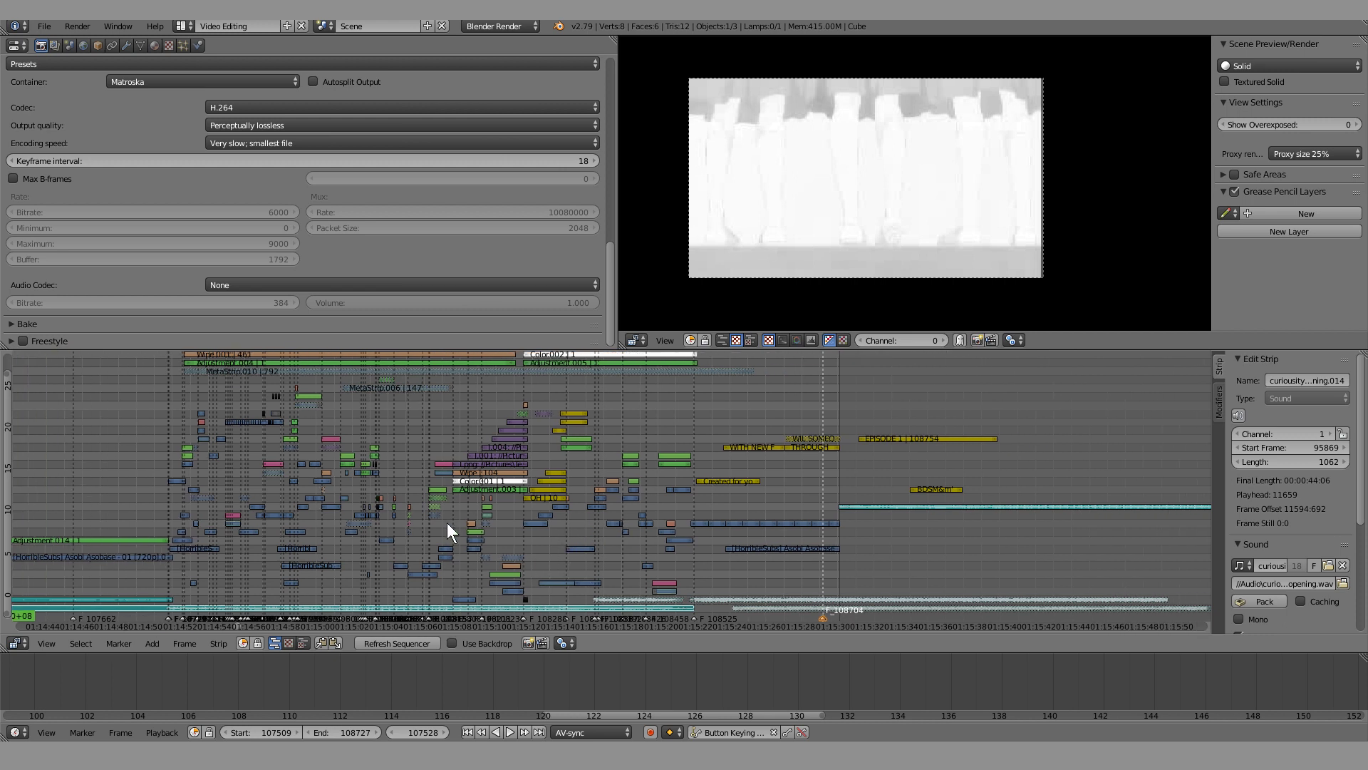
pyautogui.moveTo(447, 523); pyautogui.dragTo(650, 510, button='middle')
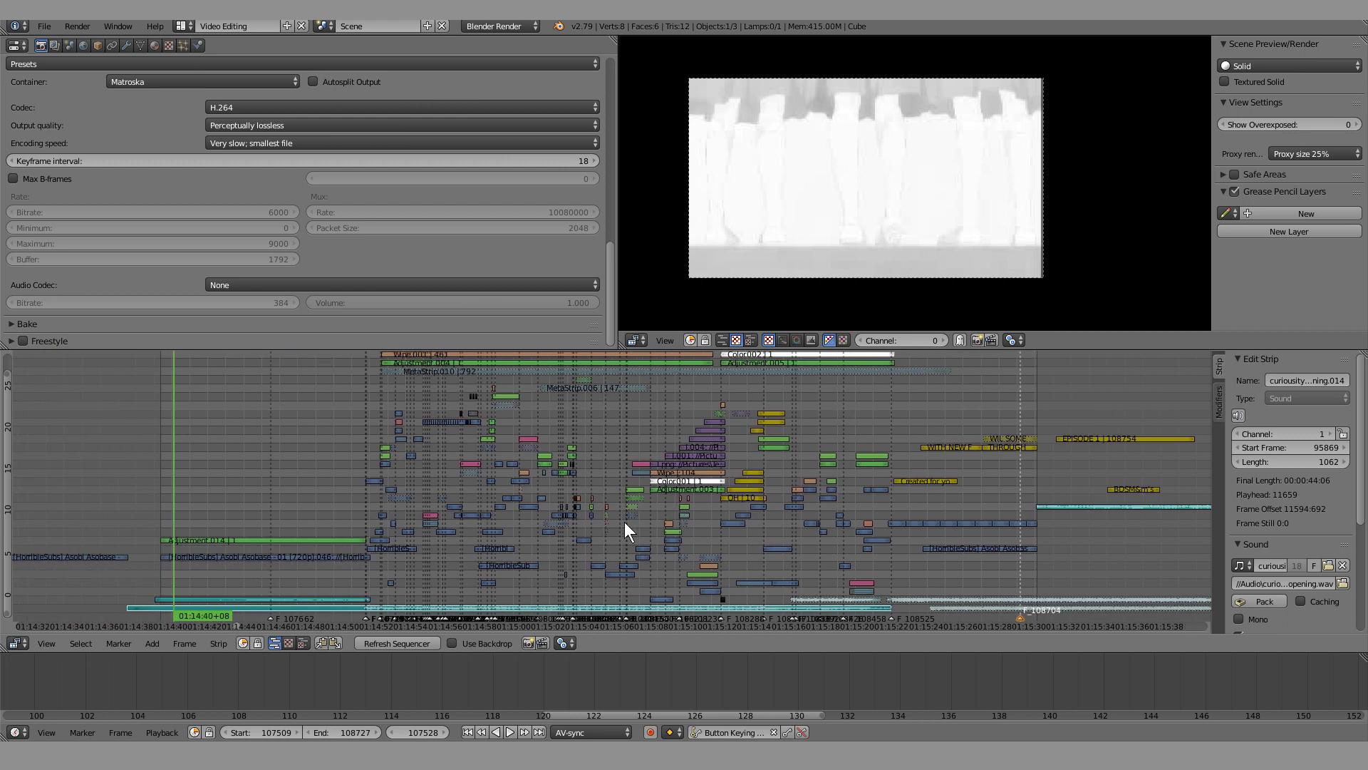
pyautogui.click(412, 284)
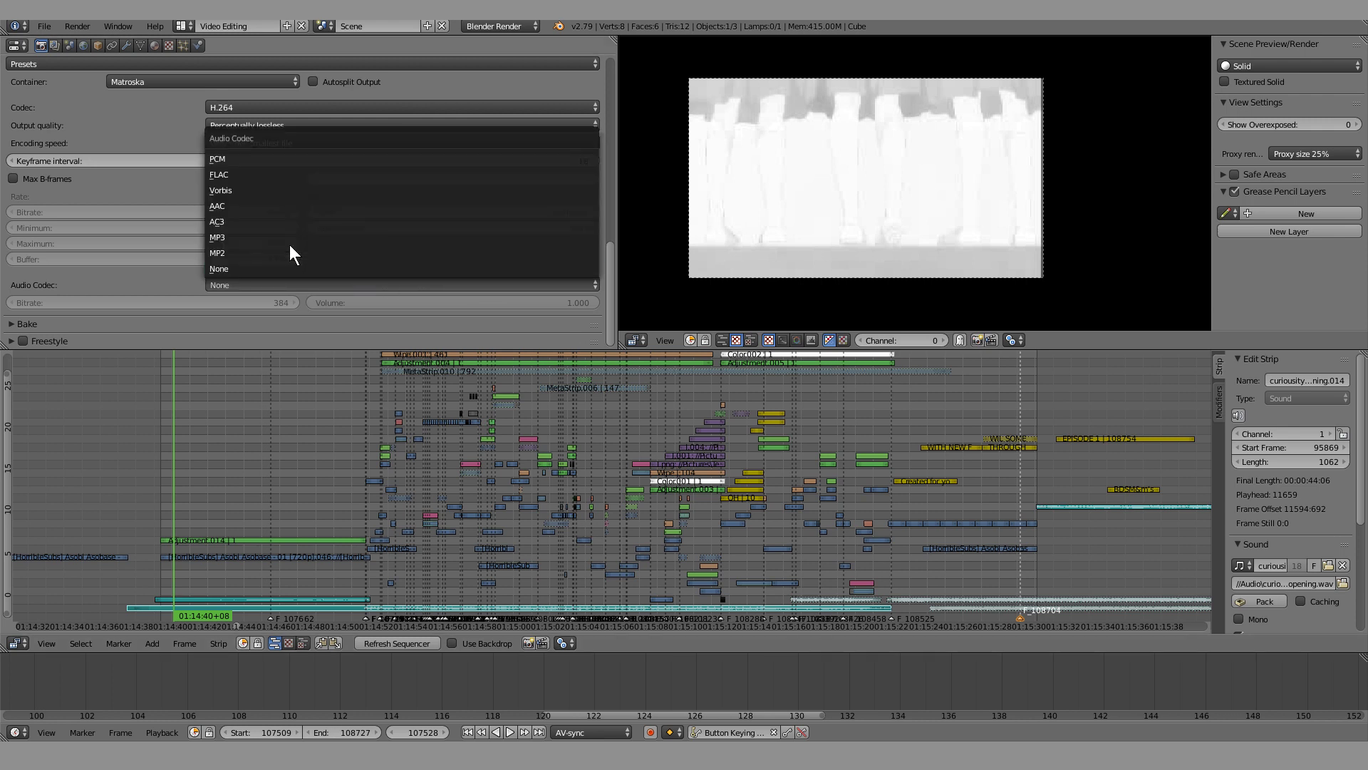
pyautogui.click(265, 218)
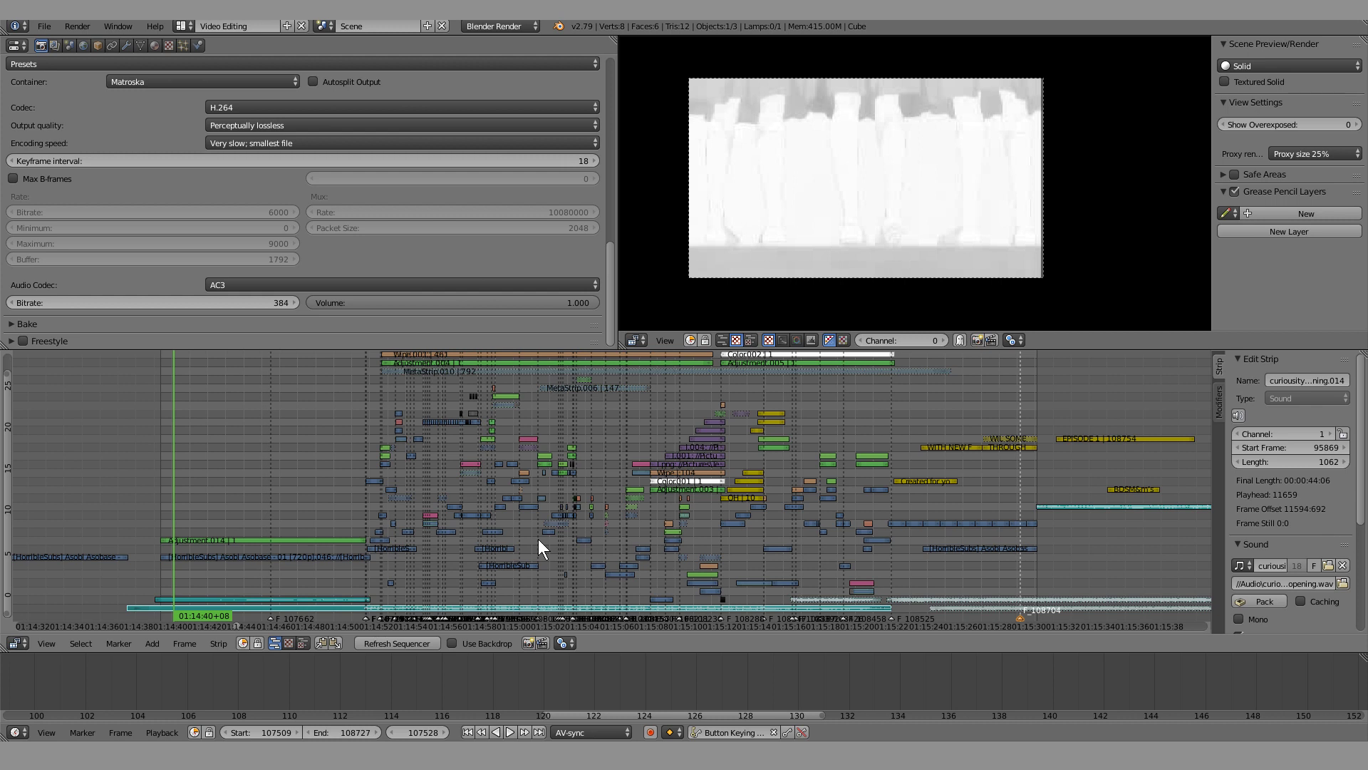
pyautogui.scroll(-1, 538, 547)
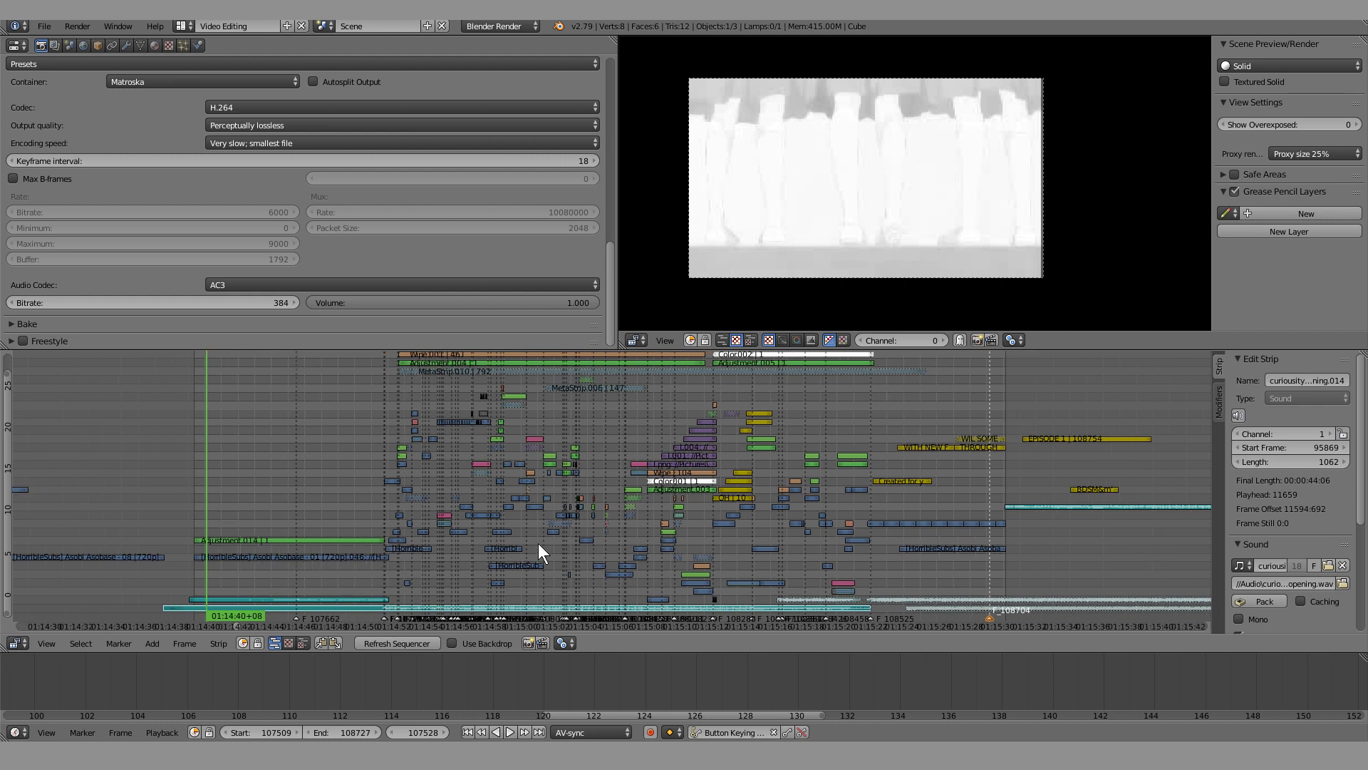
pyautogui.click(332, 285)
pyautogui.click(246, 222)
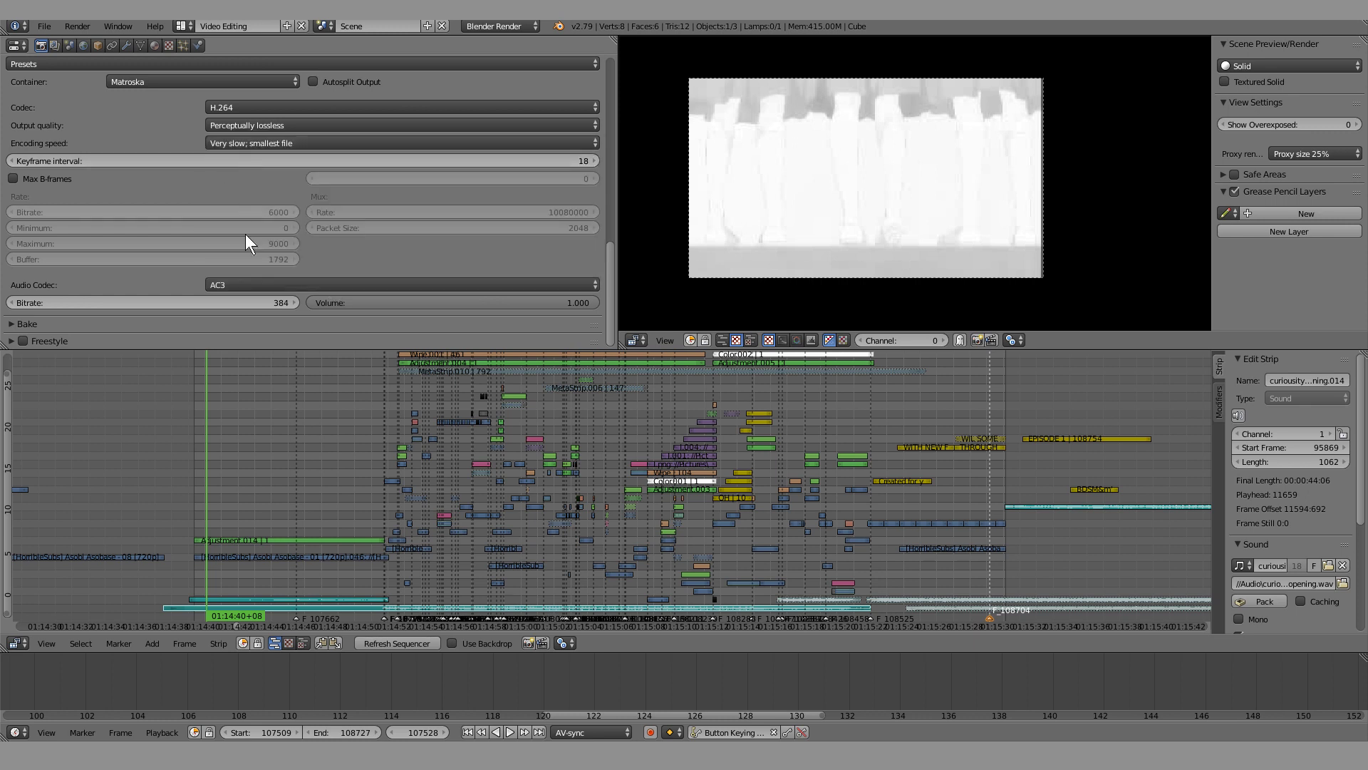
# Set the render's audio codec to AAC.
pyautogui.click(281, 285)
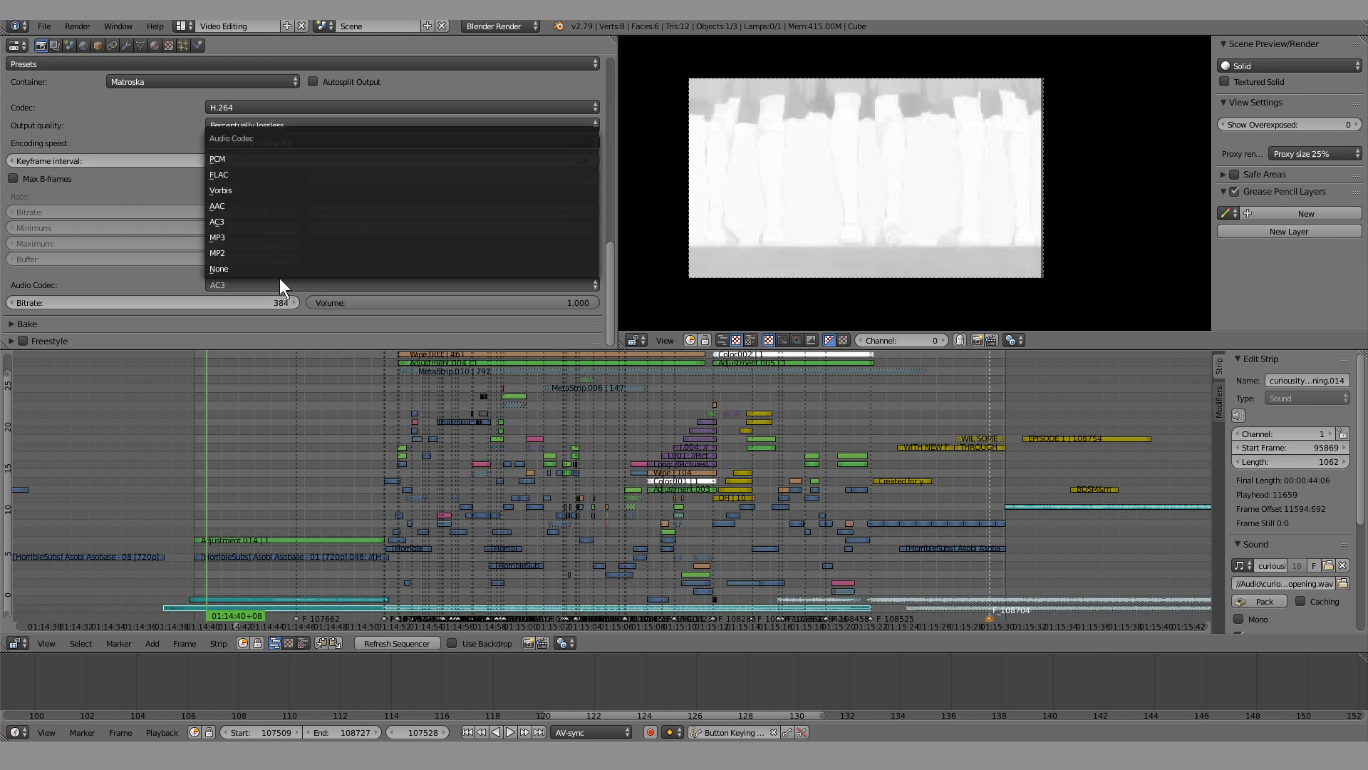
pyautogui.click(258, 211)
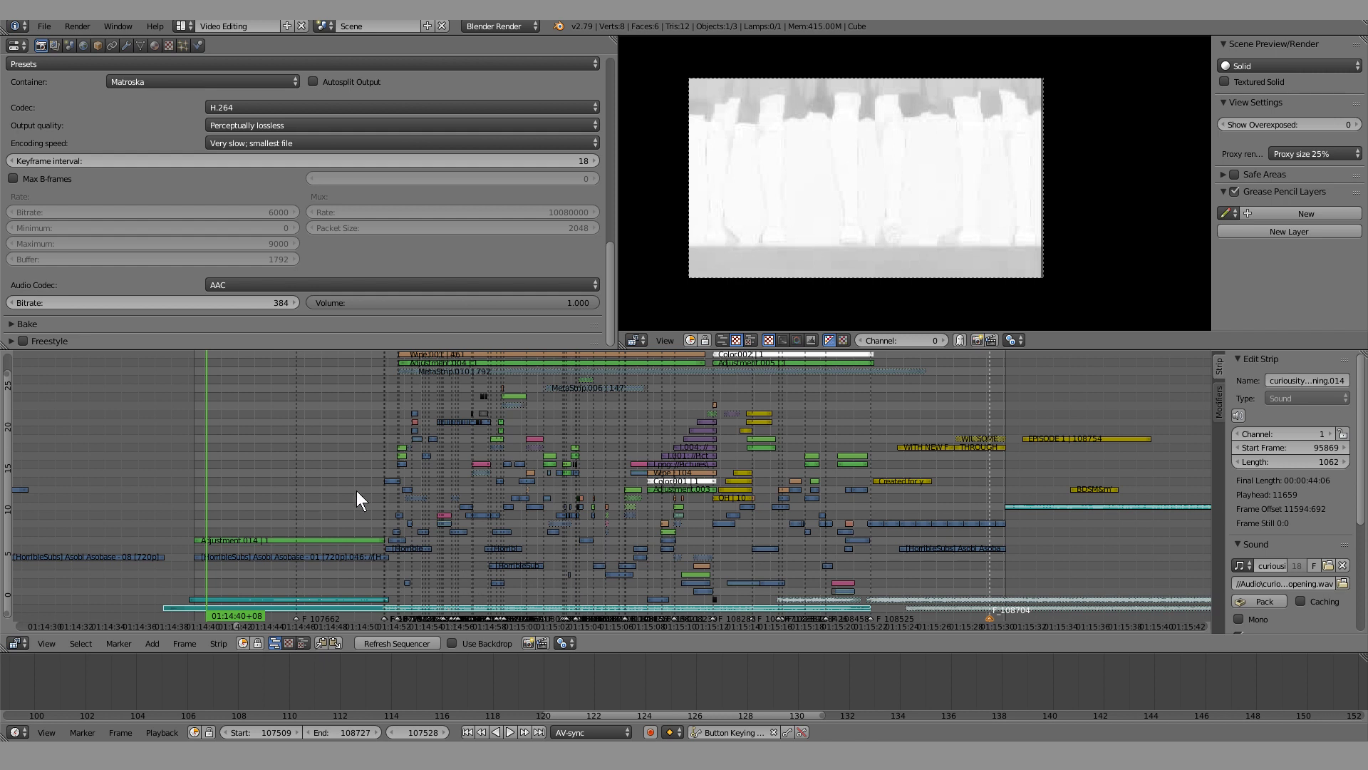
pyautogui.scroll(-1, 357, 490)
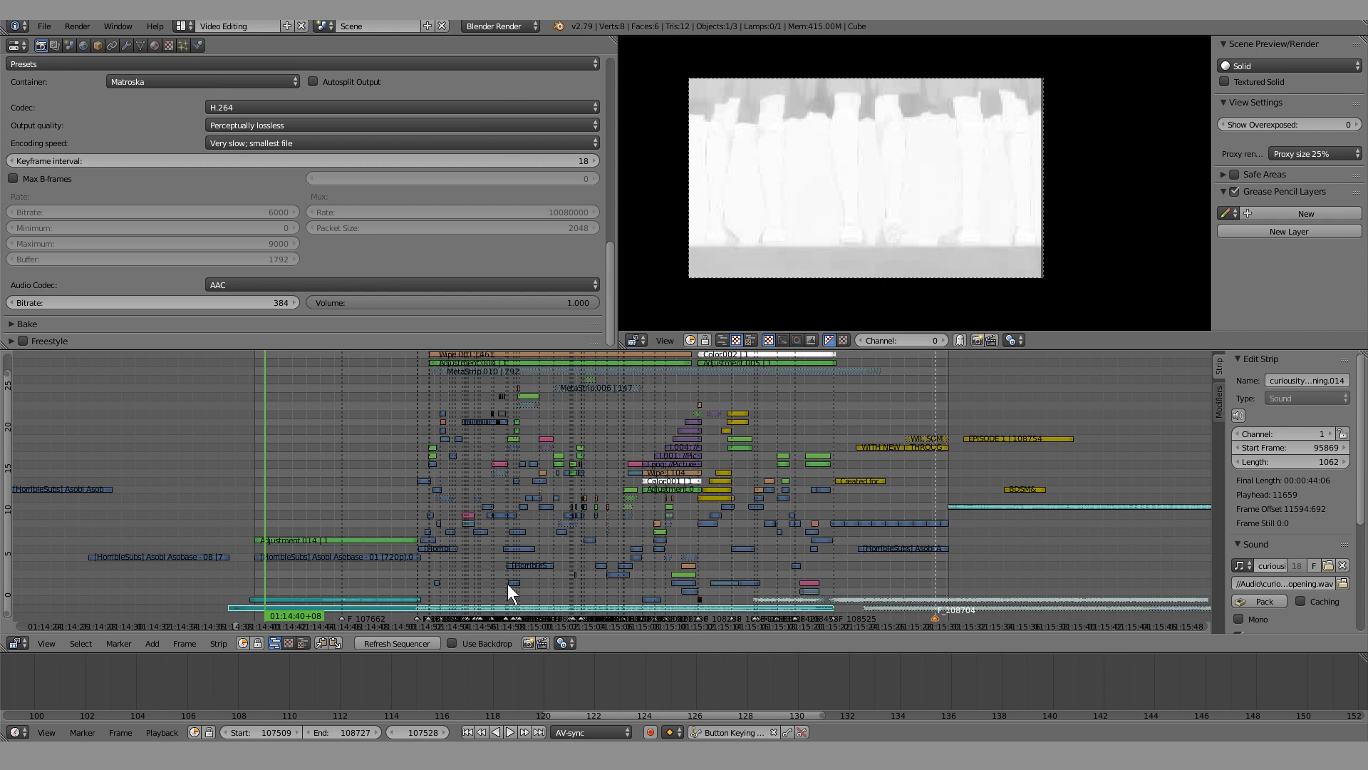
pyautogui.scroll(2, 509, 591)
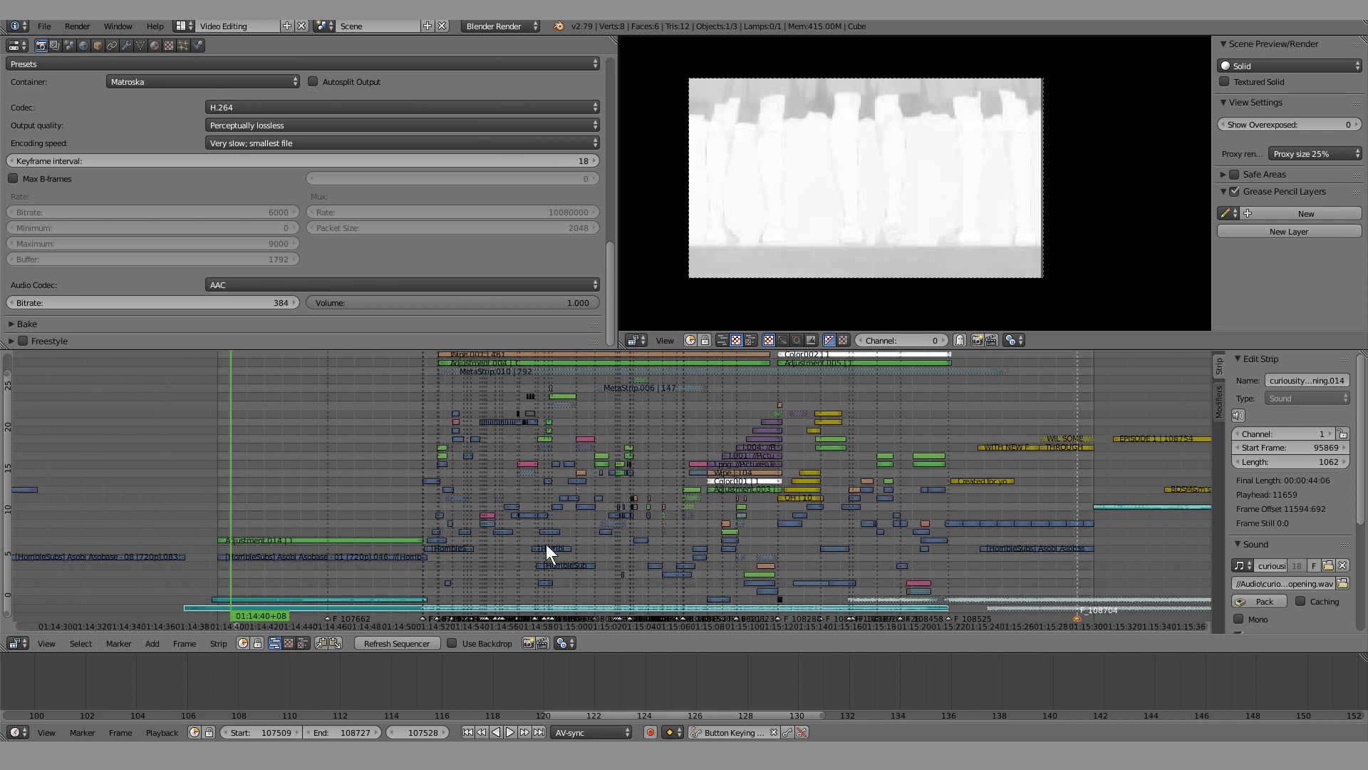
pyautogui.scroll(3, 428, 541)
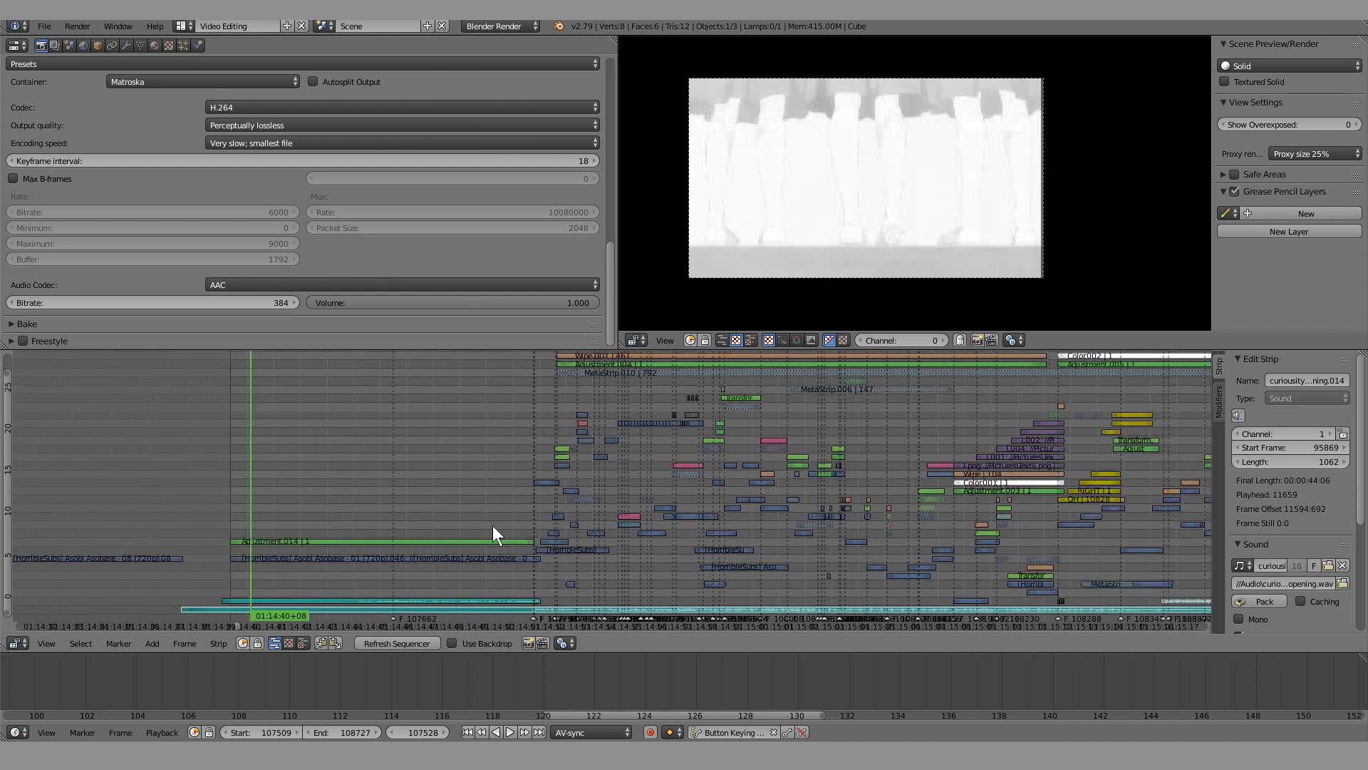
pyautogui.scroll(-4, 587, 528)
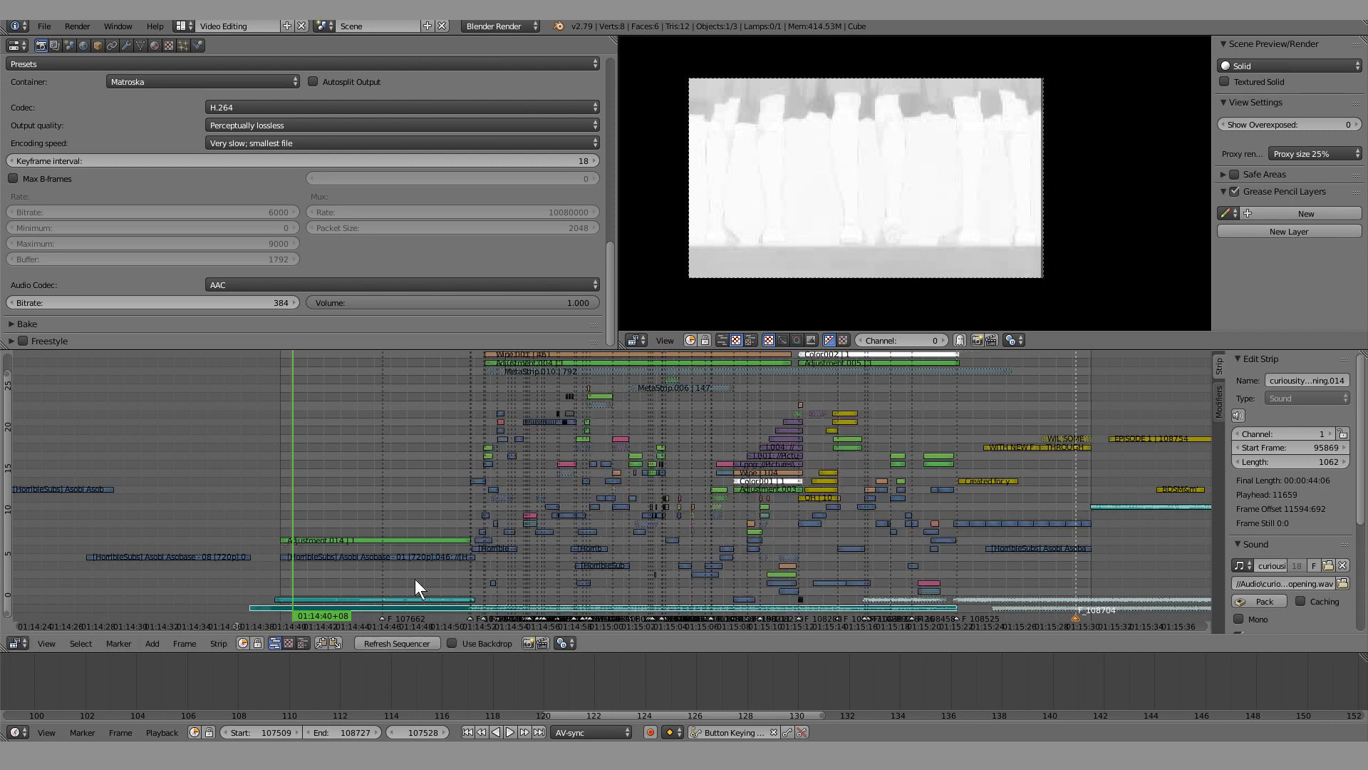
# Inspect the movie strip on channel 7 at the start of the sequence and reselect the curiosity sound strip on channel 1.
pyautogui.click(393, 558)
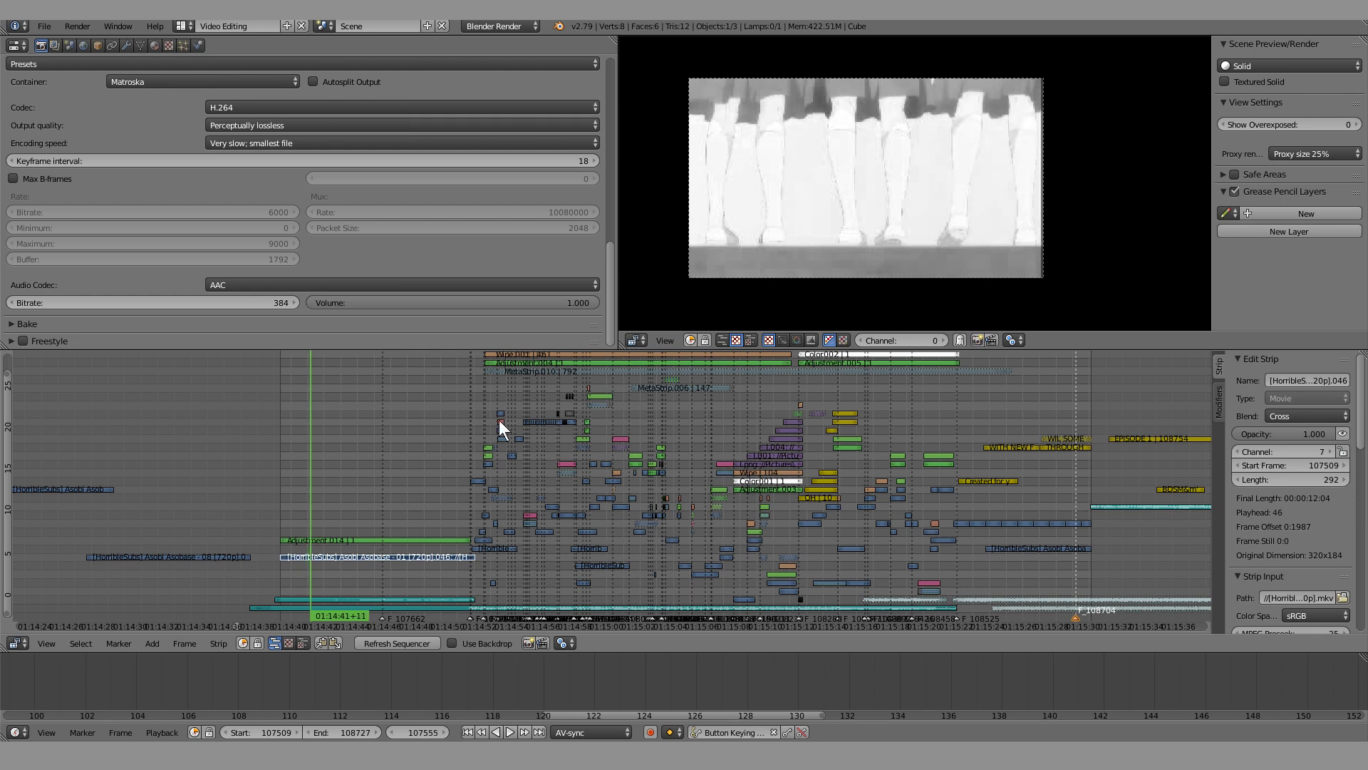
pyautogui.moveTo(610, 305)
pyautogui.mouseDown()
pyautogui.moveTo(598, 213)
pyautogui.moveTo(620, 134)
pyautogui.moveTo(612, 331)
pyautogui.mouseUp()
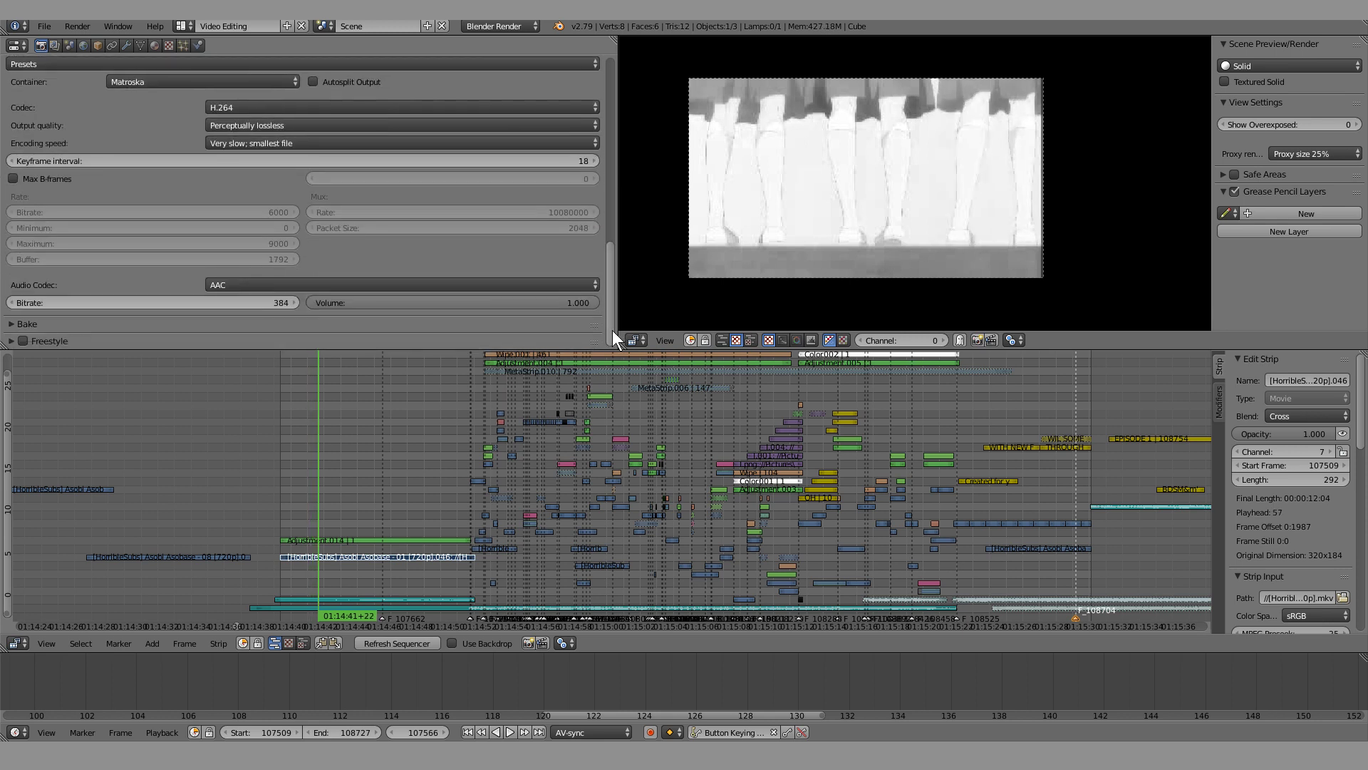
pyautogui.rightClick(567, 608)
pyautogui.moveTo(756, 578); pyautogui.dragTo(655, 563, button='middle')
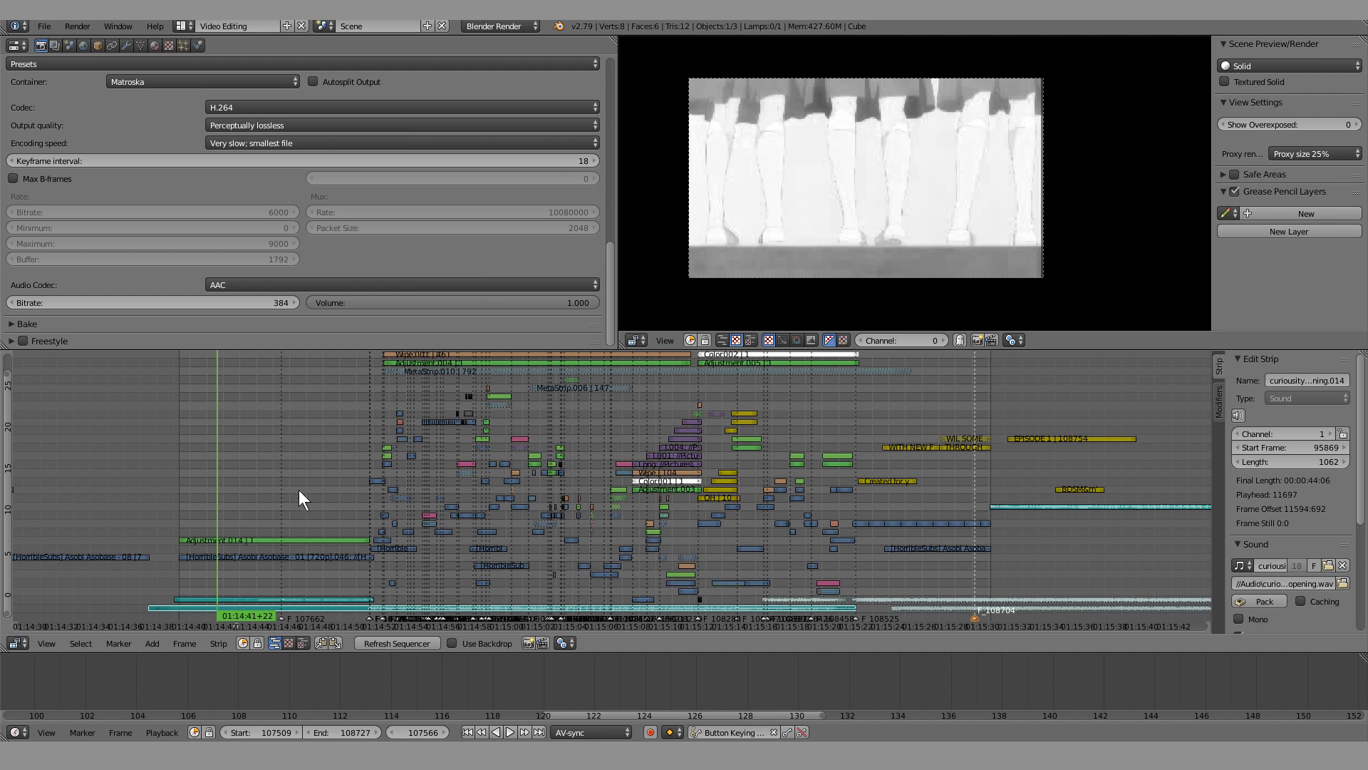
pyautogui.moveTo(299, 491); pyautogui.dragTo(329, 481, button='middle')
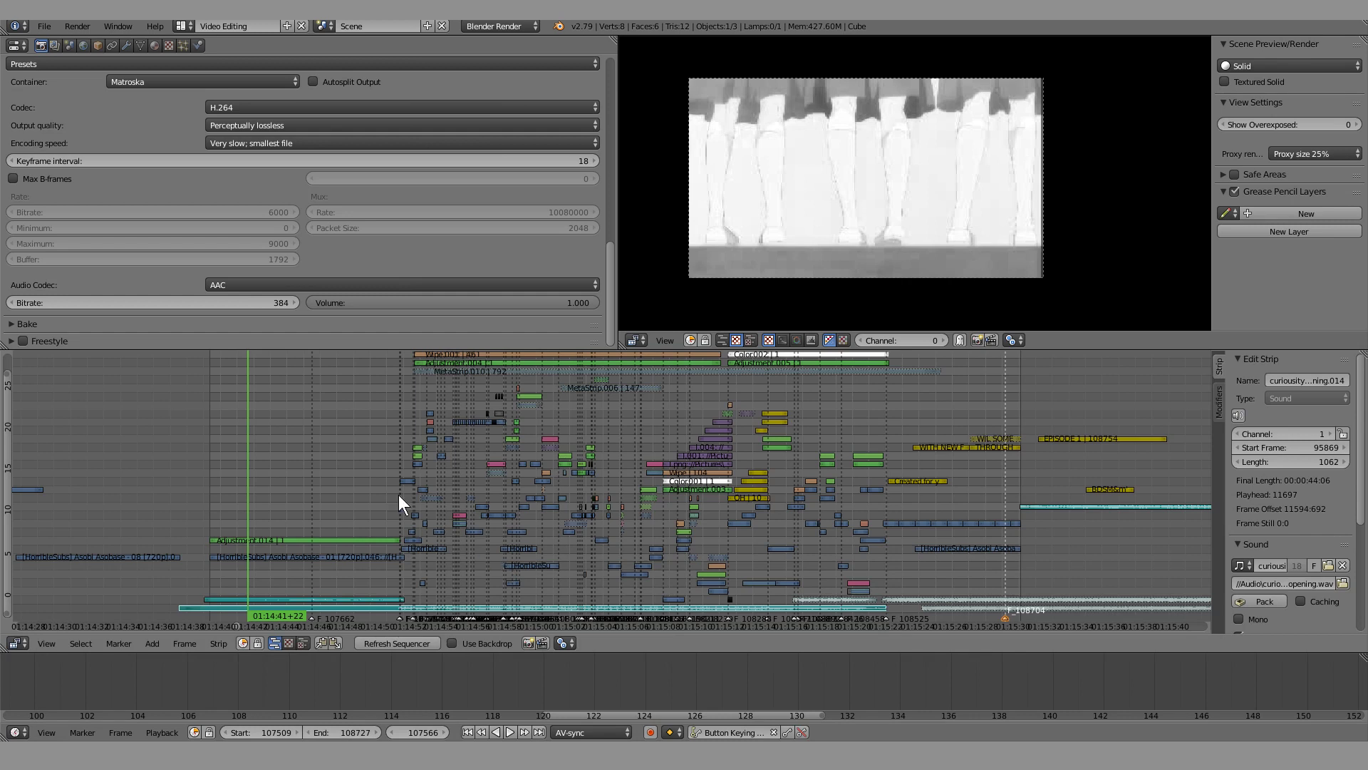
# Scrub through the sequence and play several sections from its opening and middle to check picture against audio.
pyautogui.moveTo(486, 512); pyautogui.dragTo(539, 481)
pyautogui.click(511, 731)
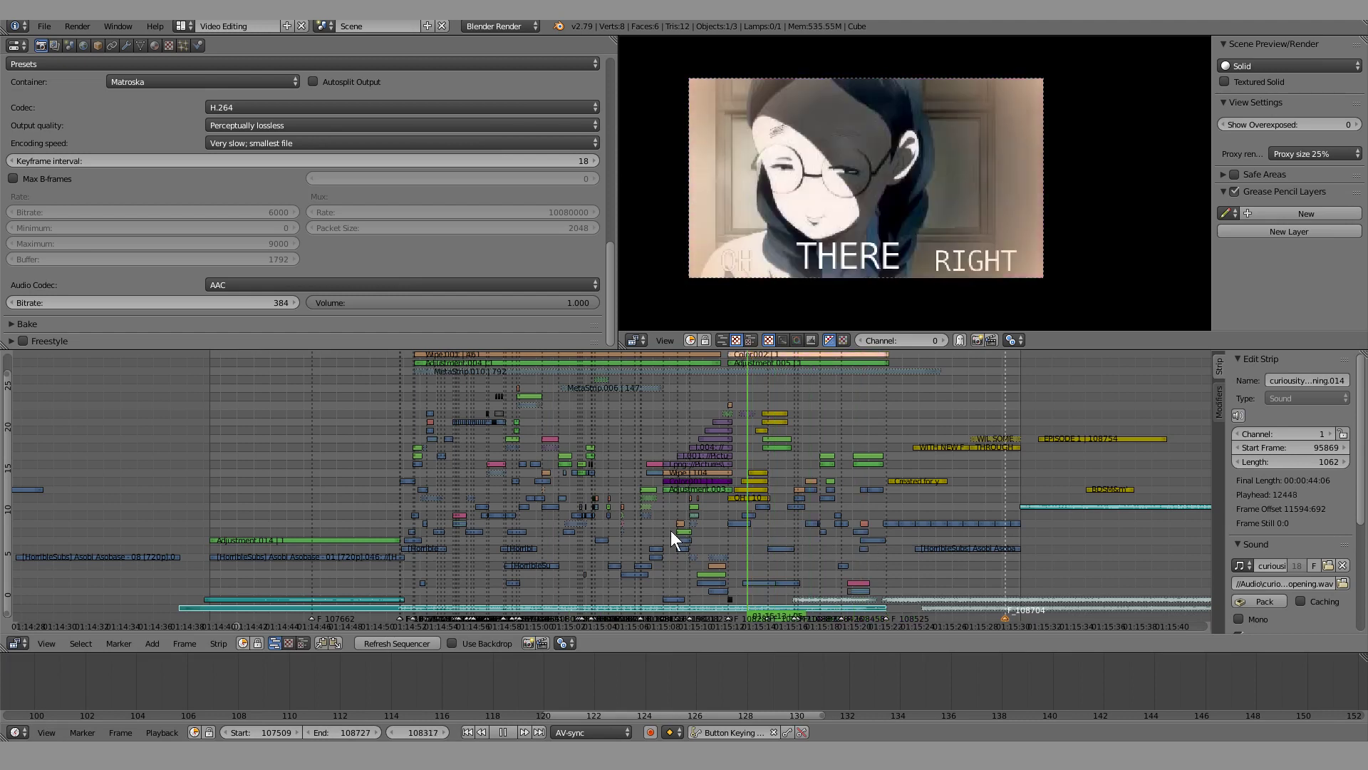
pyautogui.click(450, 519)
pyautogui.moveTo(405, 509); pyautogui.dragTo(298, 501)
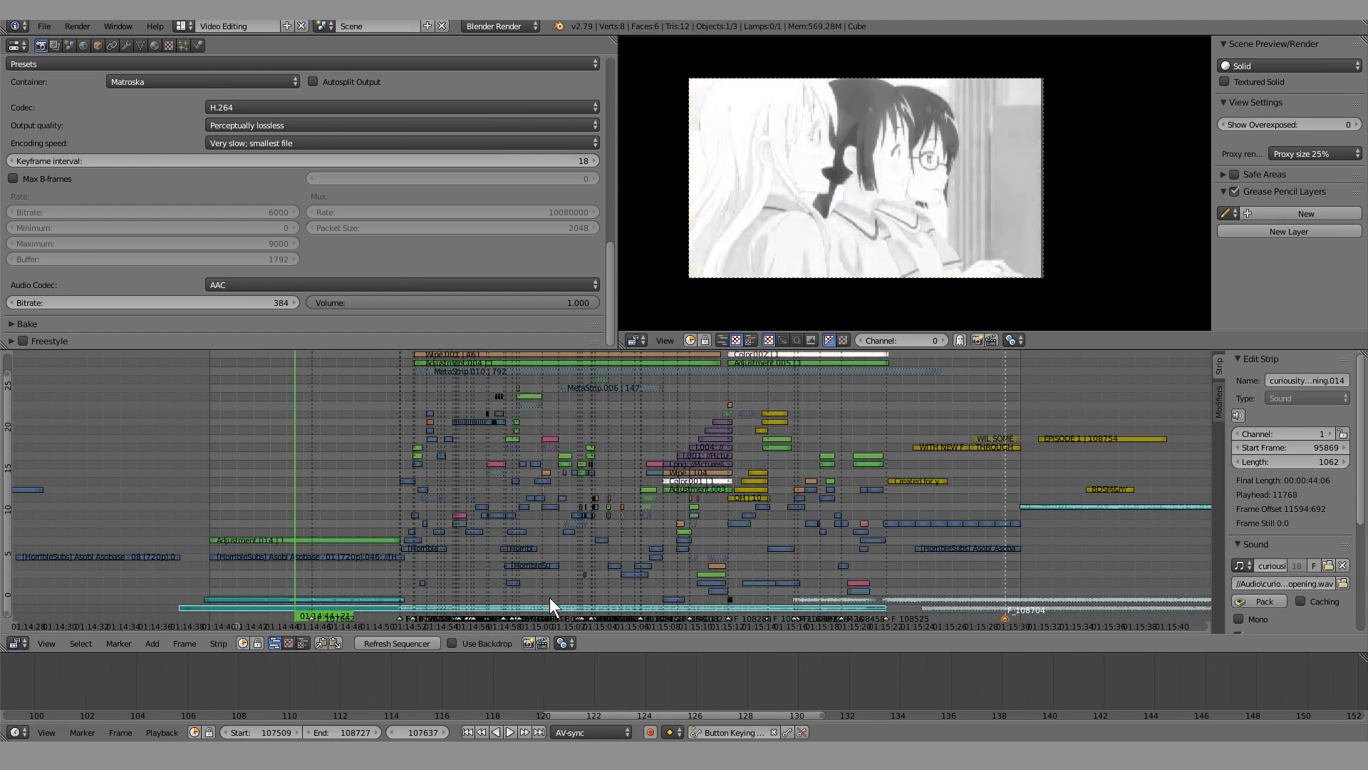
pyautogui.click(385, 476)
pyautogui.hotkey('alt', 'a')
pyautogui.click(479, 485)
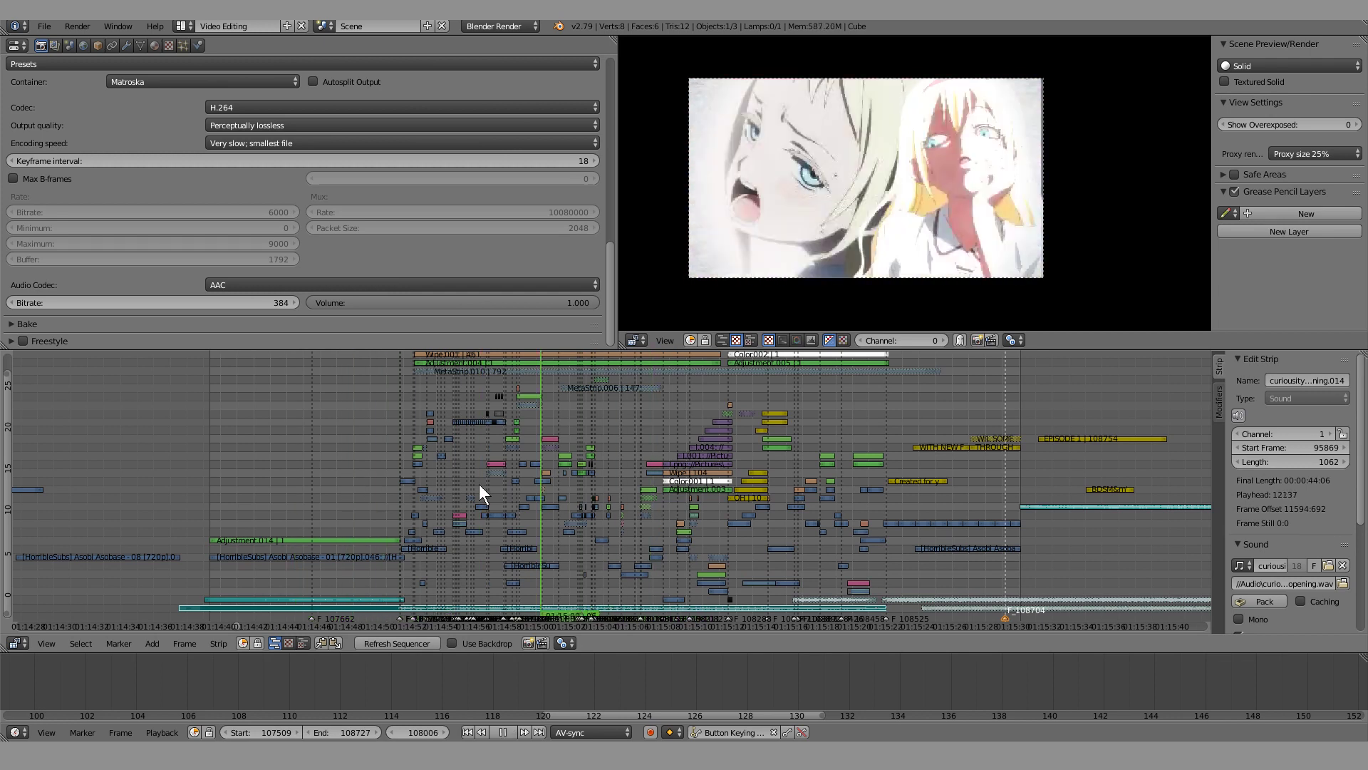
pyautogui.click(317, 471)
pyautogui.hotkey('alt', 'a')
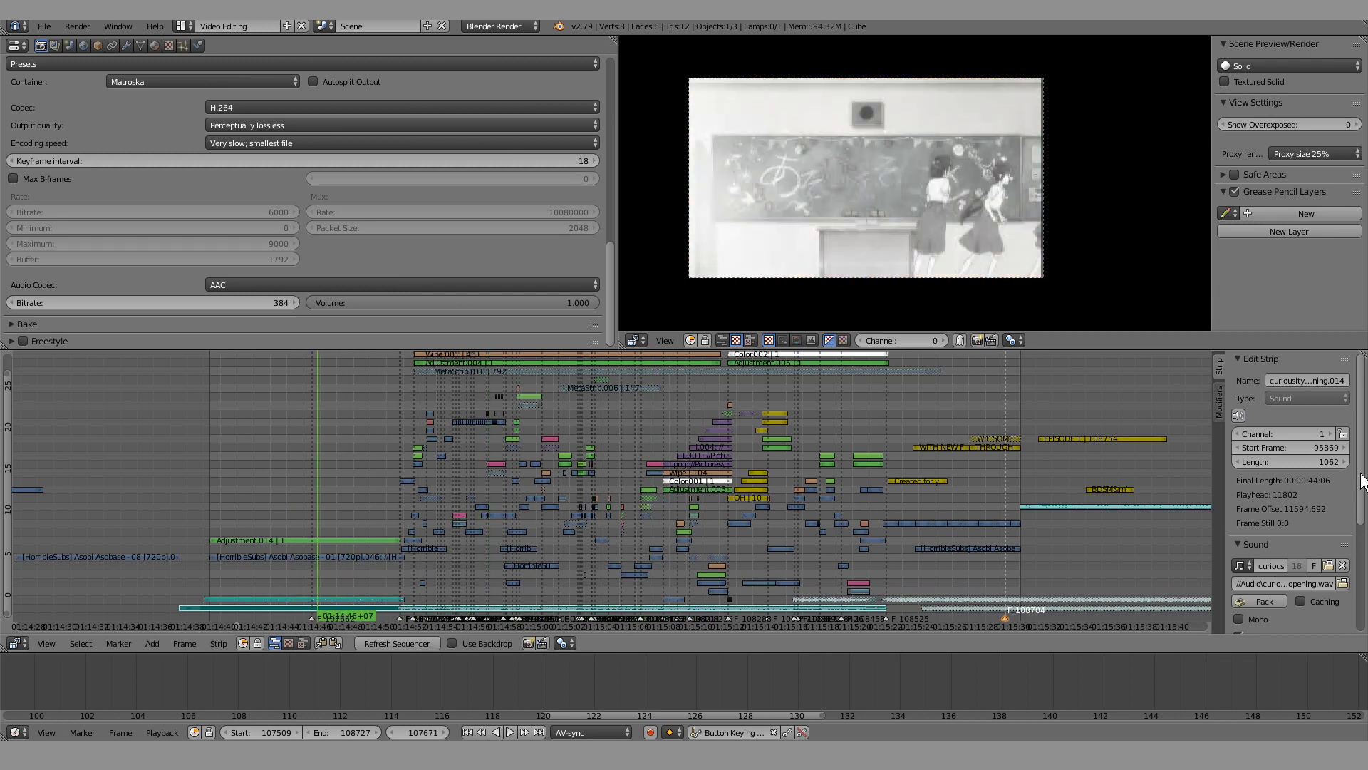
# Move the playhead to frame 107703, try sliding all the strips, and play the section from there.
pyautogui.click(339, 474)
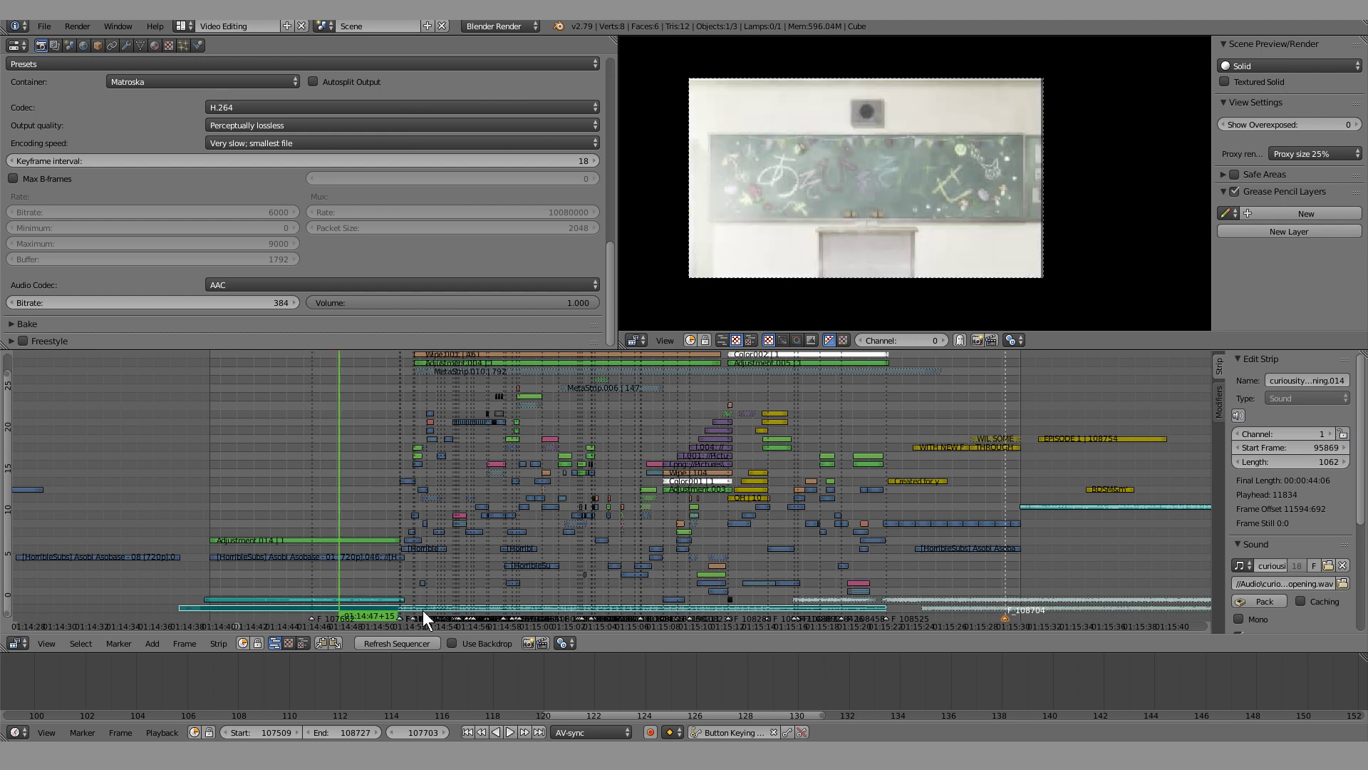
pyautogui.press('a')
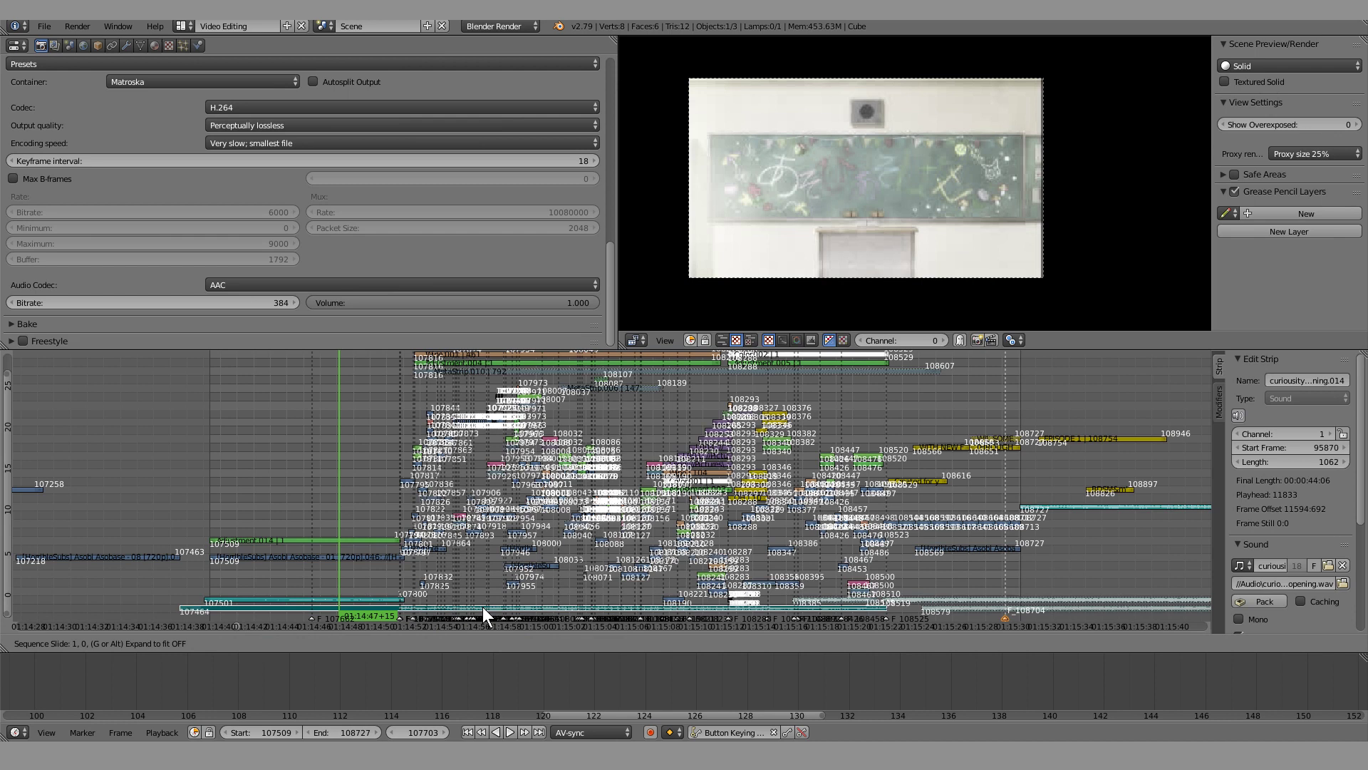
pyautogui.press('a')
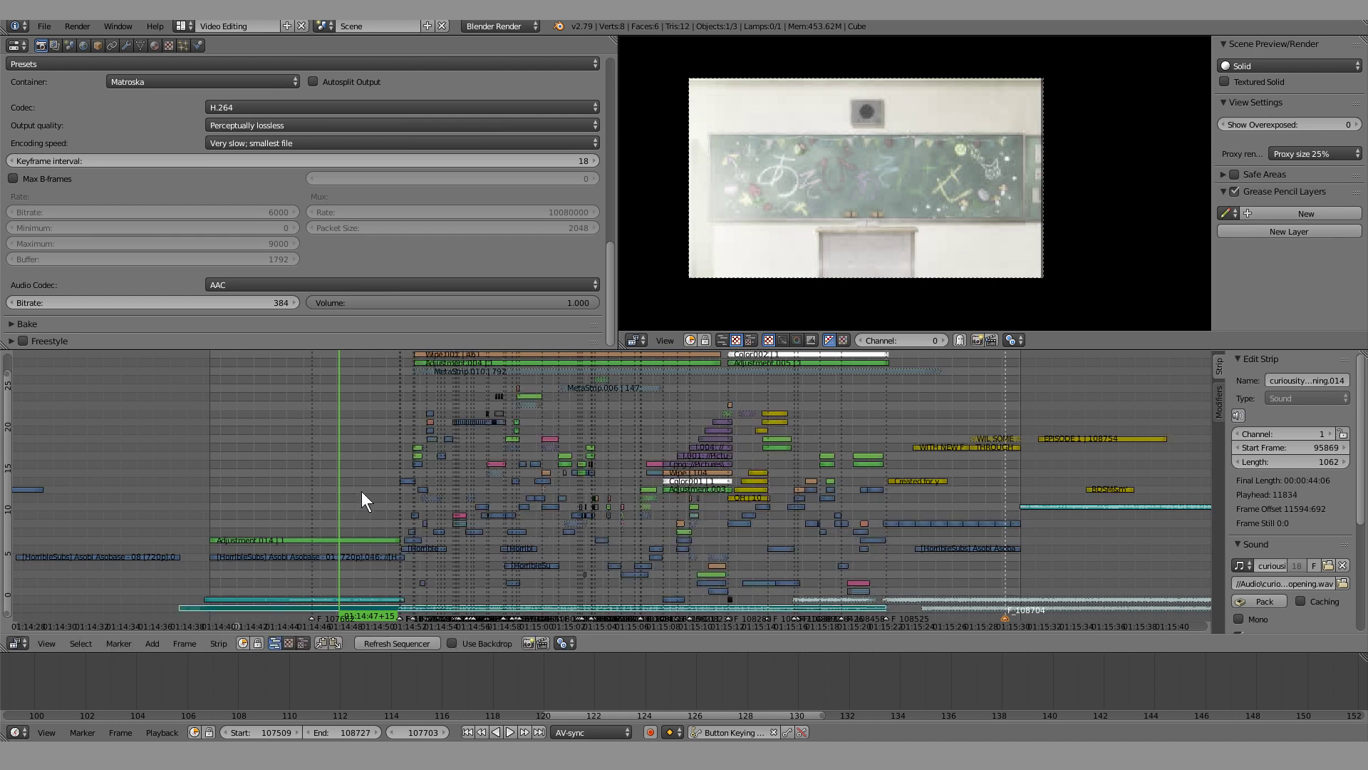
pyautogui.hotkey('alt', 'a')
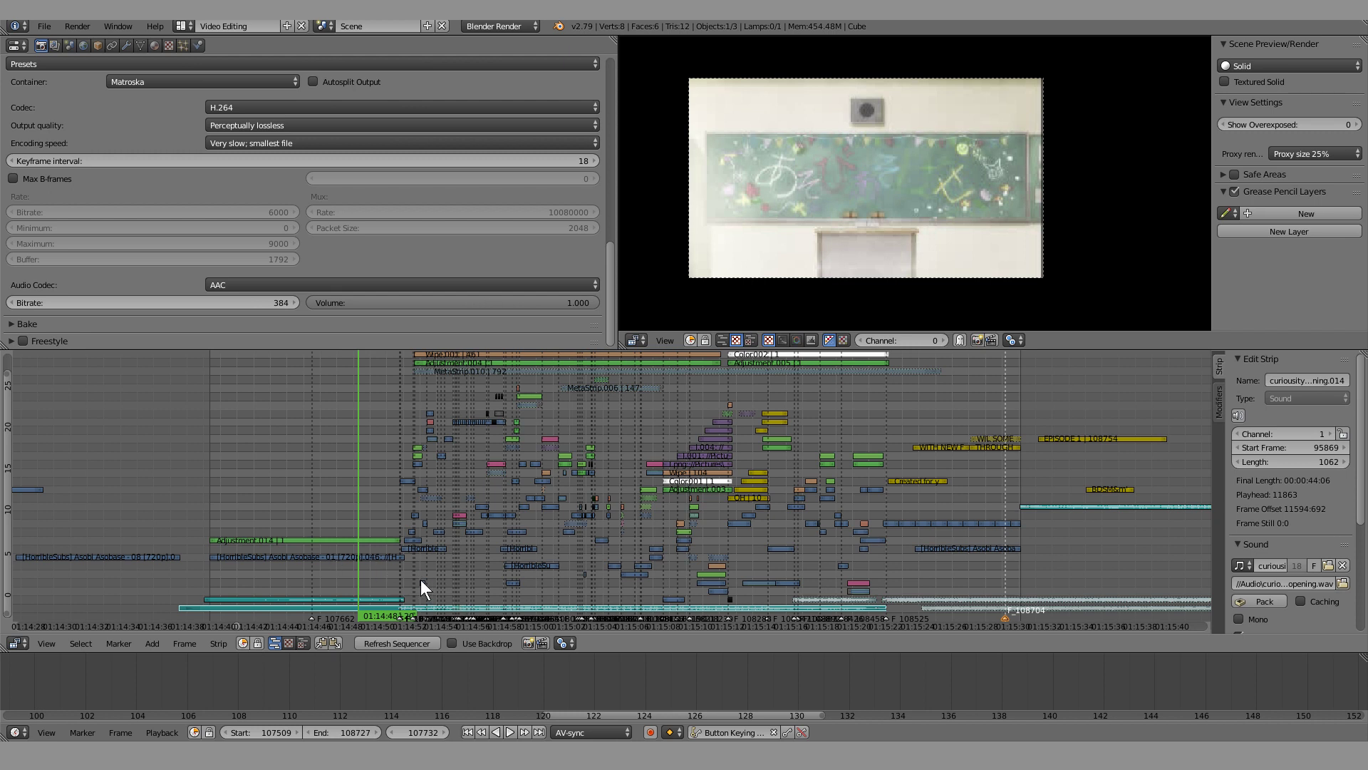
# Inspect the adjustment strip on channel 9, reselect the curiosity sound strip on channel 1, and look over the surrounding sequence.
pyautogui.rightClick(367, 553)
pyautogui.rightClick(334, 539)
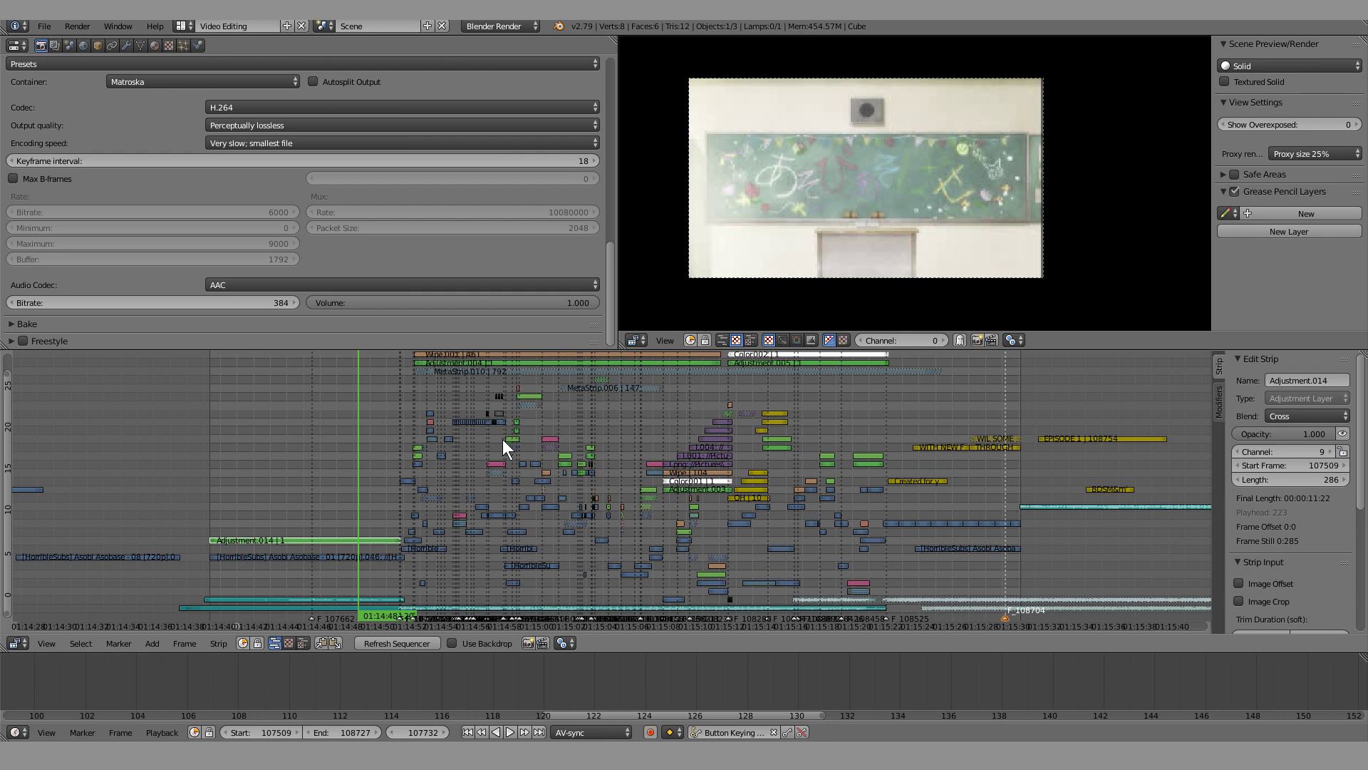
pyautogui.rightClick(531, 607)
pyautogui.scroll(-4, 510, 548)
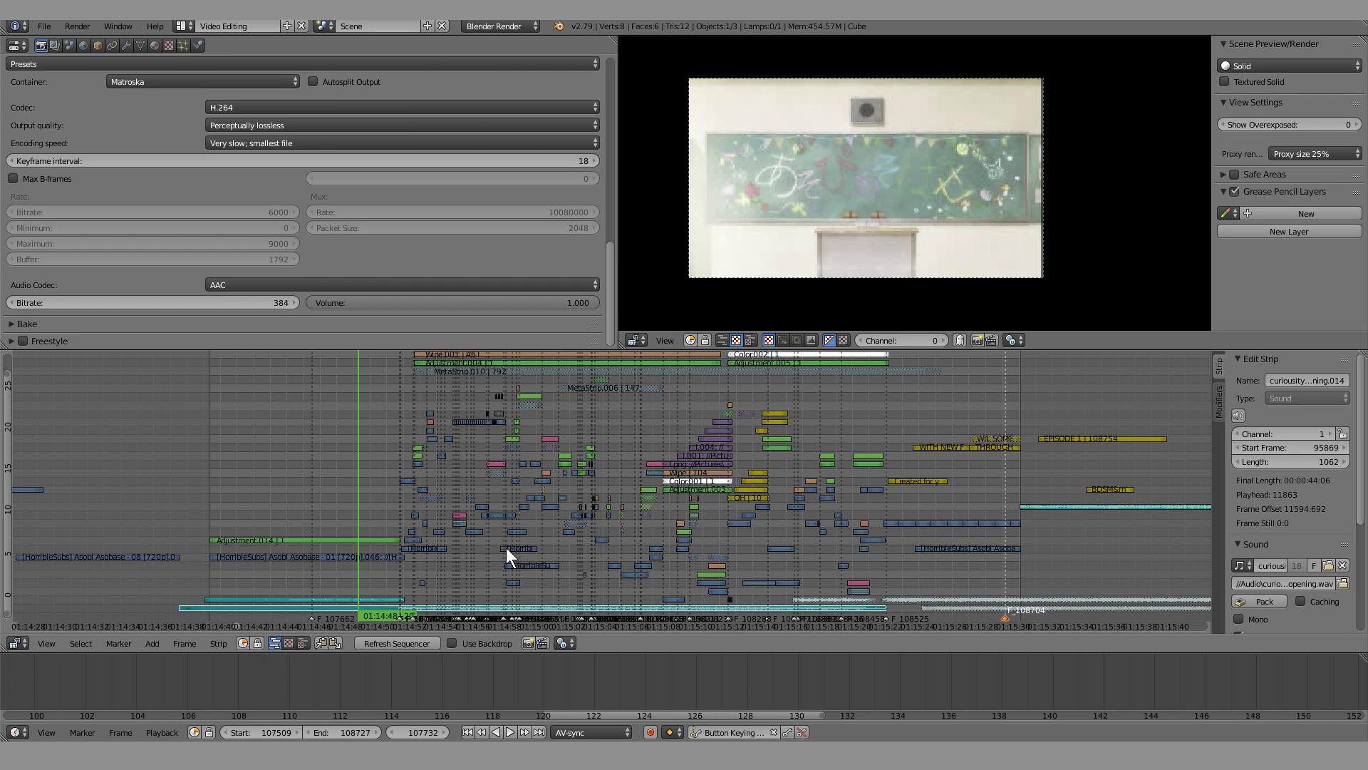
pyautogui.keyDown('ctrl'); pyautogui.moveTo(558, 525); pyautogui.dragTo(265, 489, button='middle'); pyautogui.keyUp('ctrl')
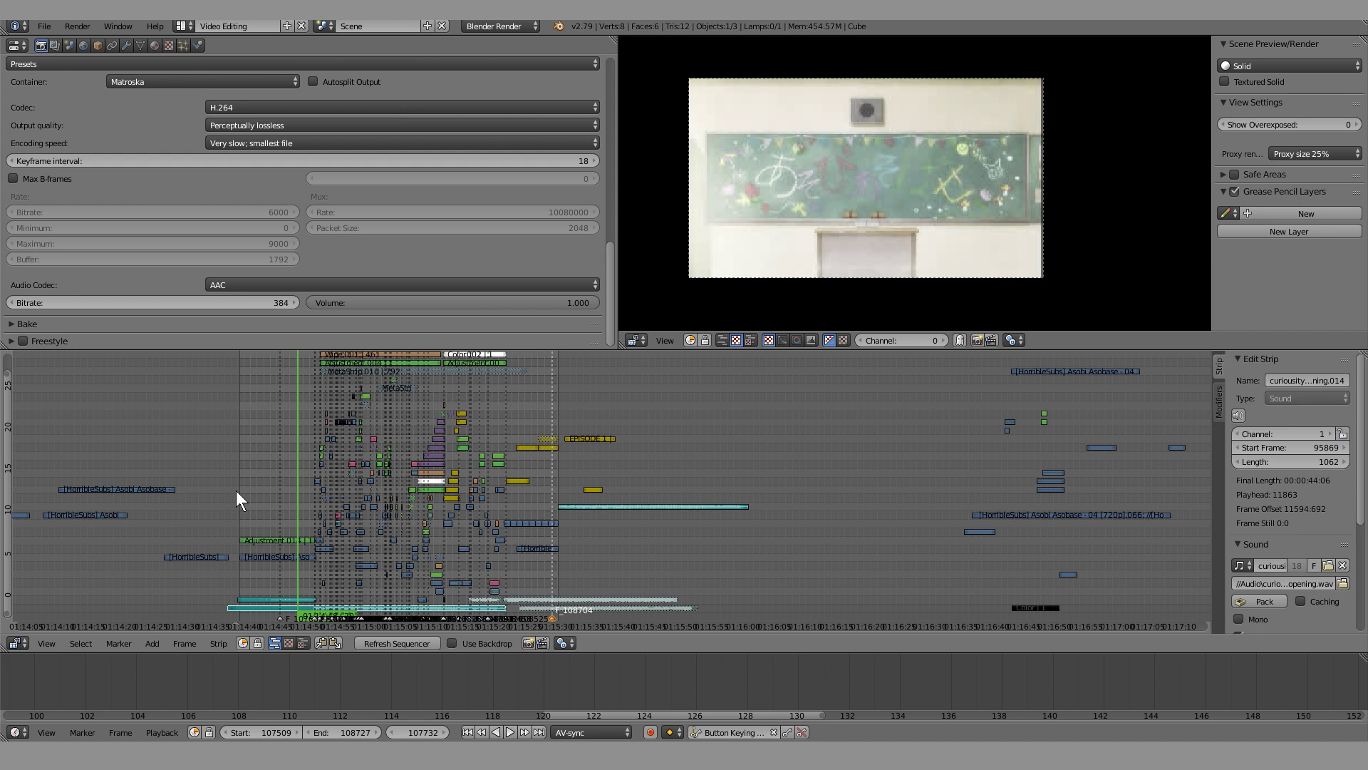
pyautogui.moveTo(253, 498); pyautogui.dragTo(519, 501, button='middle')
pyautogui.scroll(-2, 505, 496)
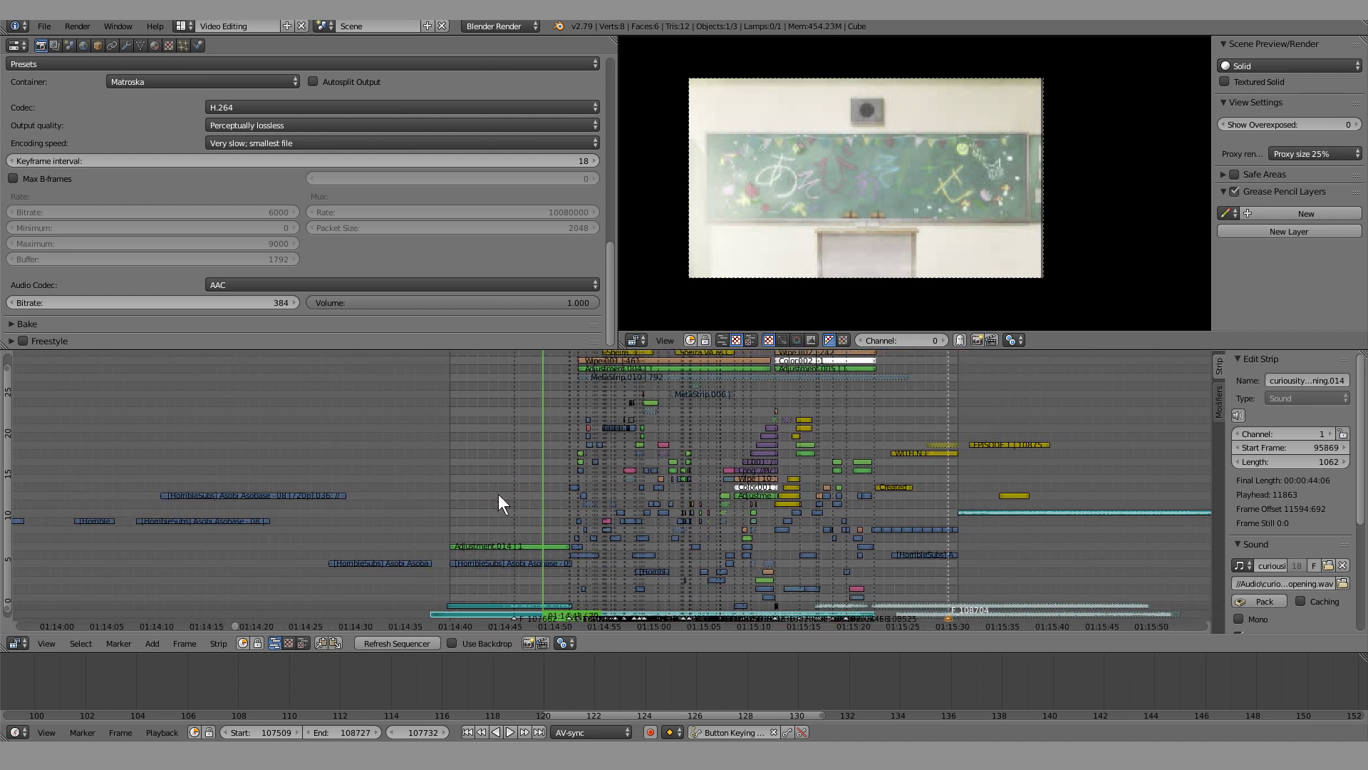
pyautogui.scroll(2, 499, 497)
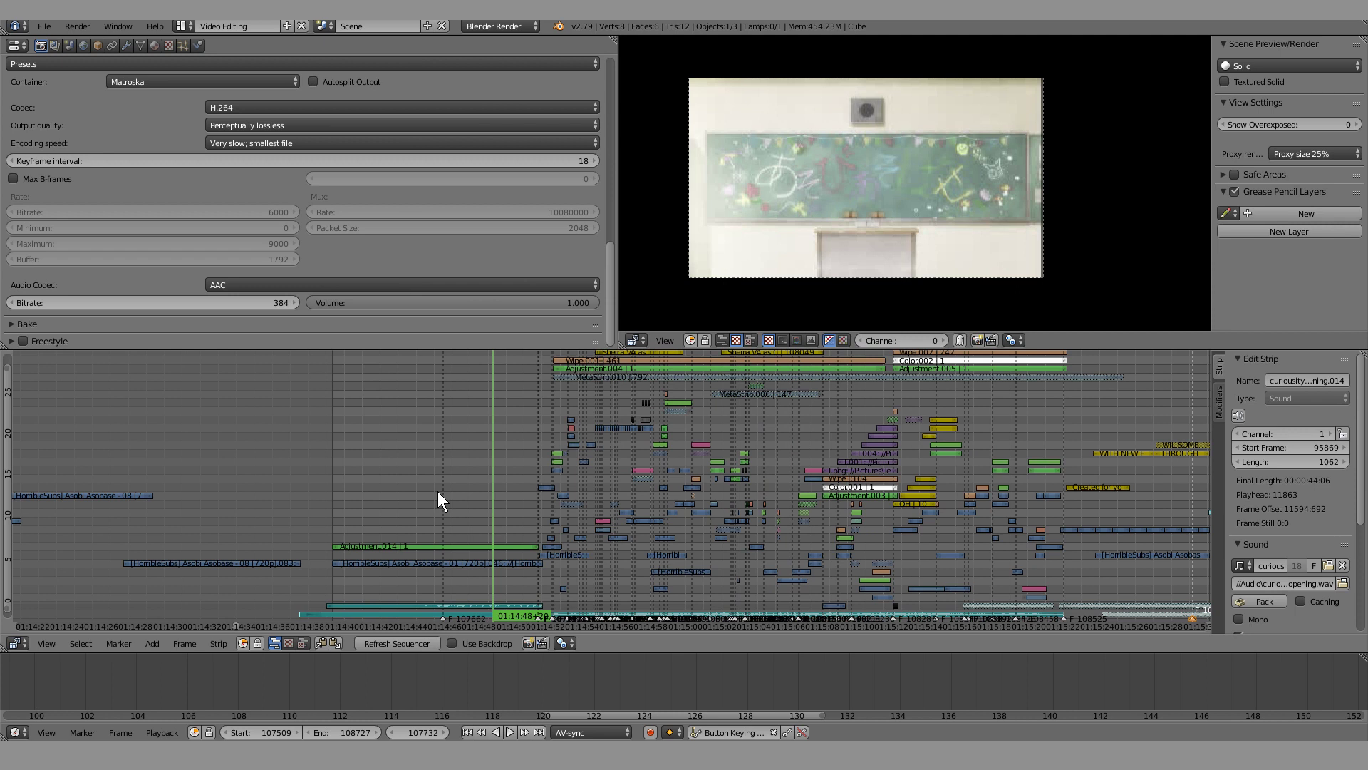
pyautogui.scroll(-1, 437, 492)
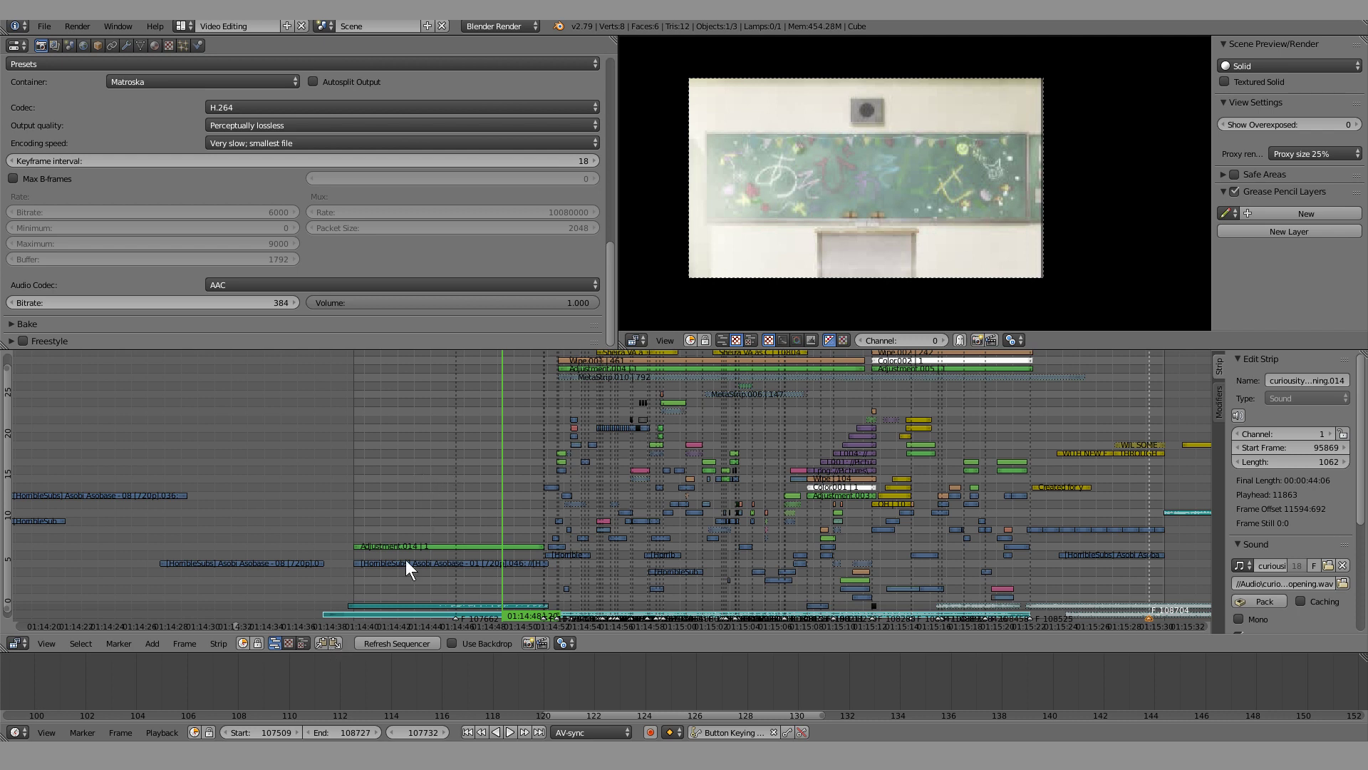
# Return to the start of the render settings, and in Audacity highlight the first two tracks from about 11.7 to 43.2 s.
pyautogui.moveTo(612, 269); pyautogui.dragTo(604, 75)
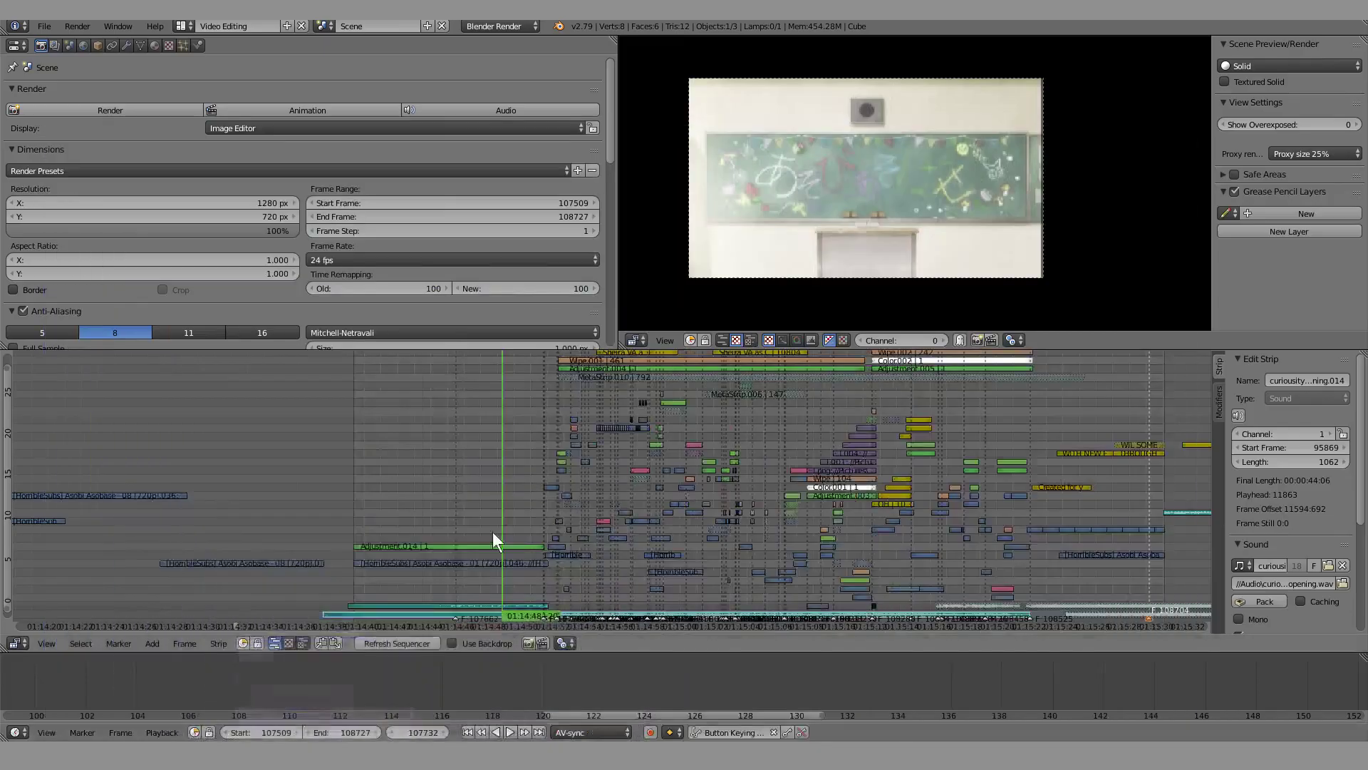
pyautogui.scroll(-3, 798, 541)
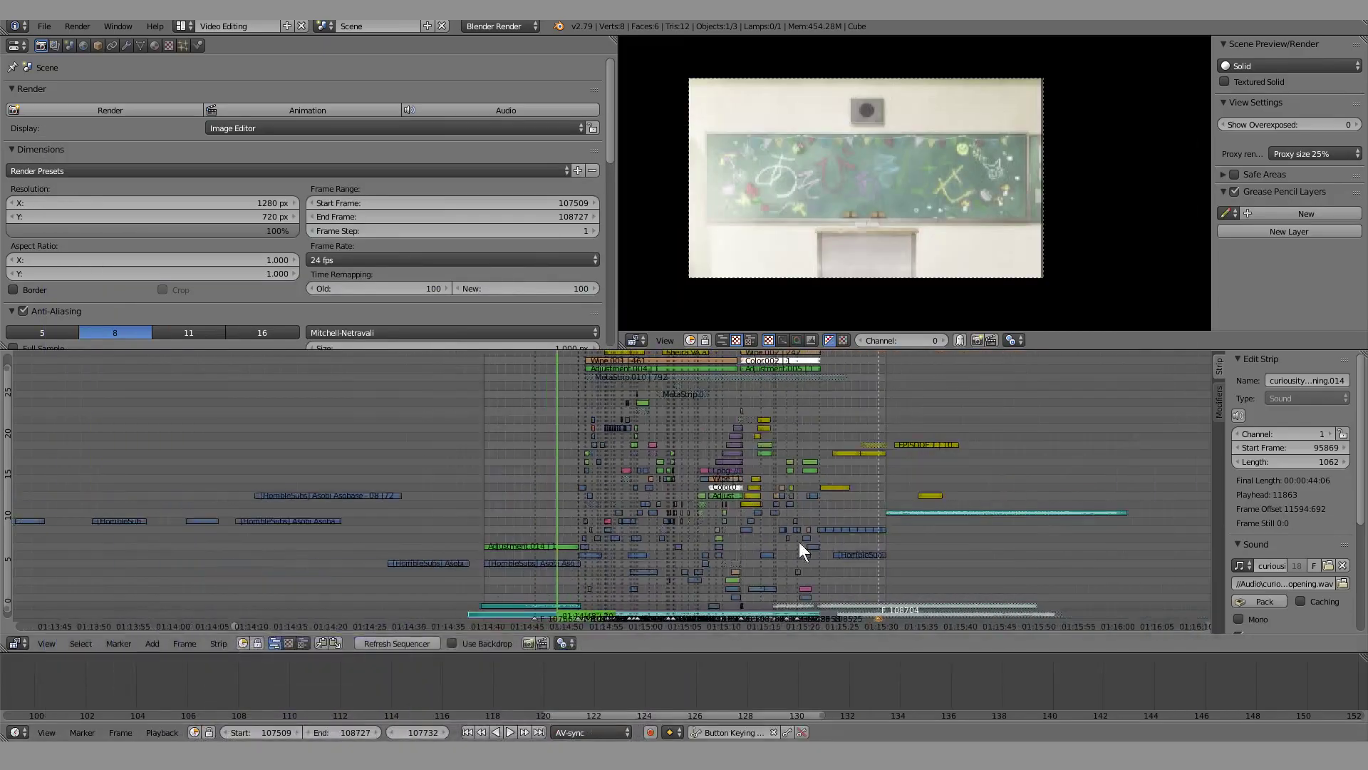
pyautogui.scroll(2, 426, 494)
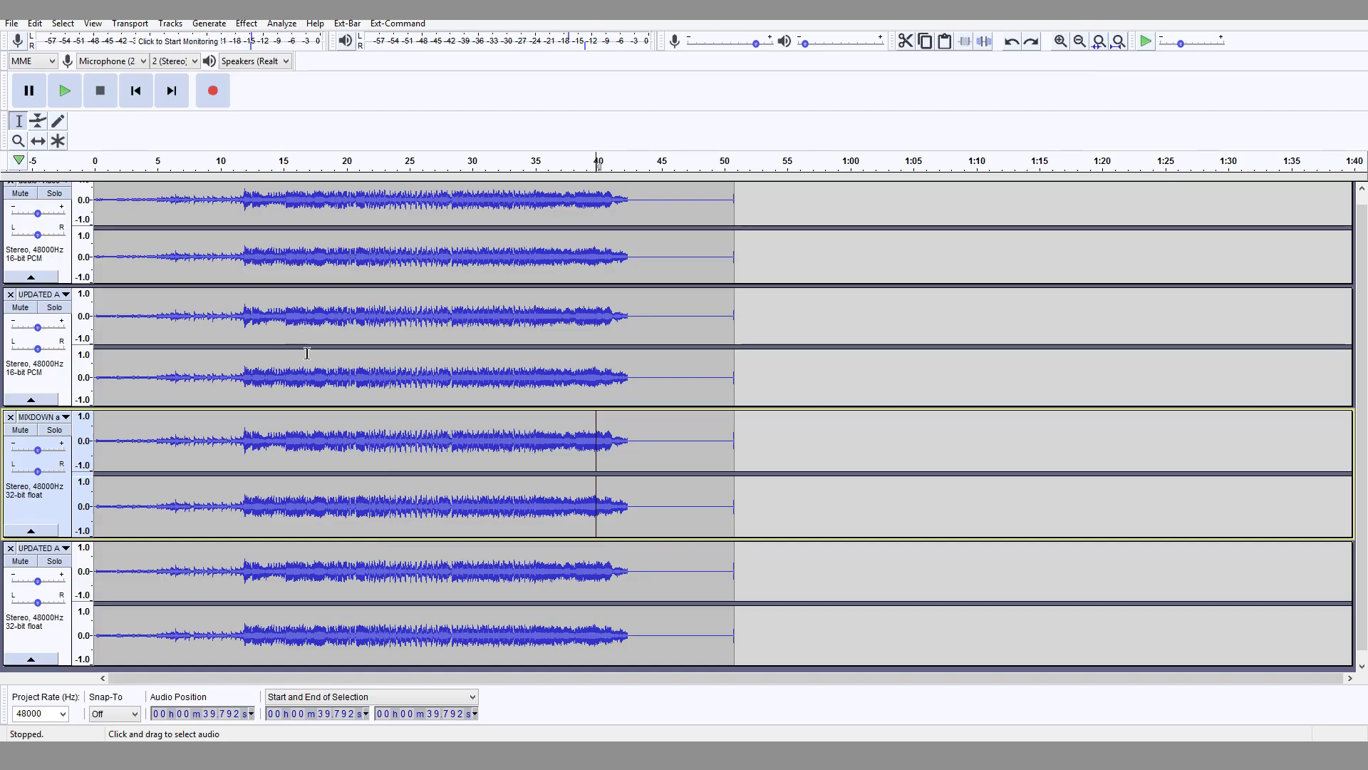
pyautogui.moveTo(242, 264); pyautogui.dragTo(638, 356)
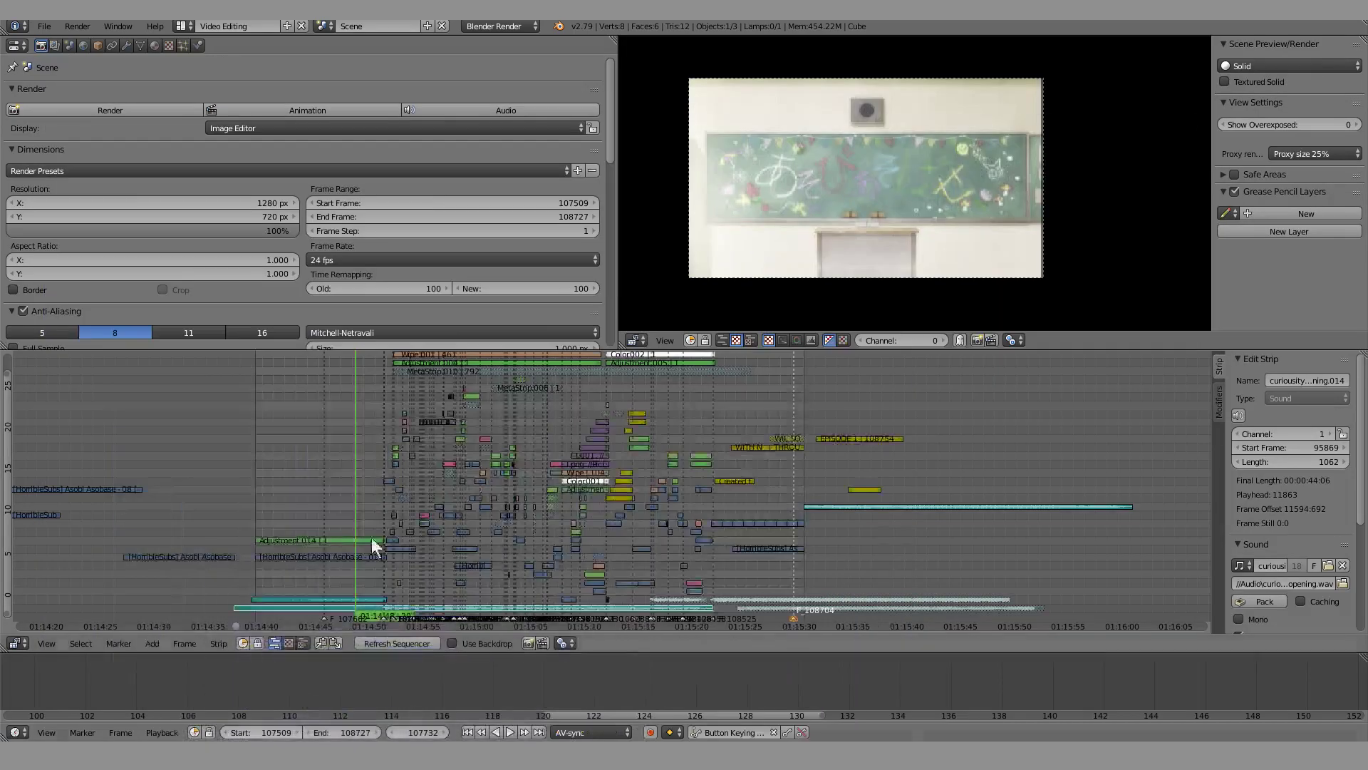
# Switch to Blender and review the render properties between the dimensions and the encoding settings.
pyautogui.scroll(-10, 513, 222)
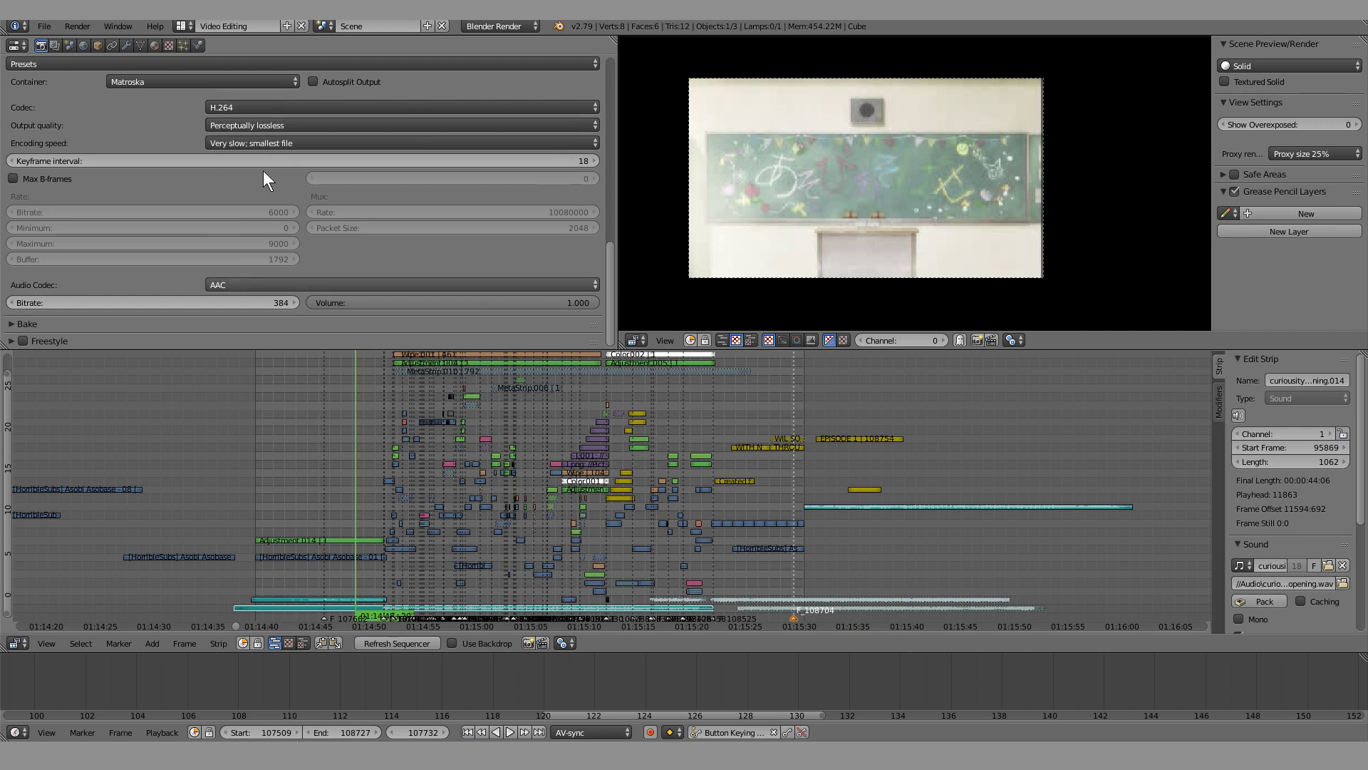
pyautogui.scroll(10, 484, 228)
pyautogui.scroll(-10, 352, 203)
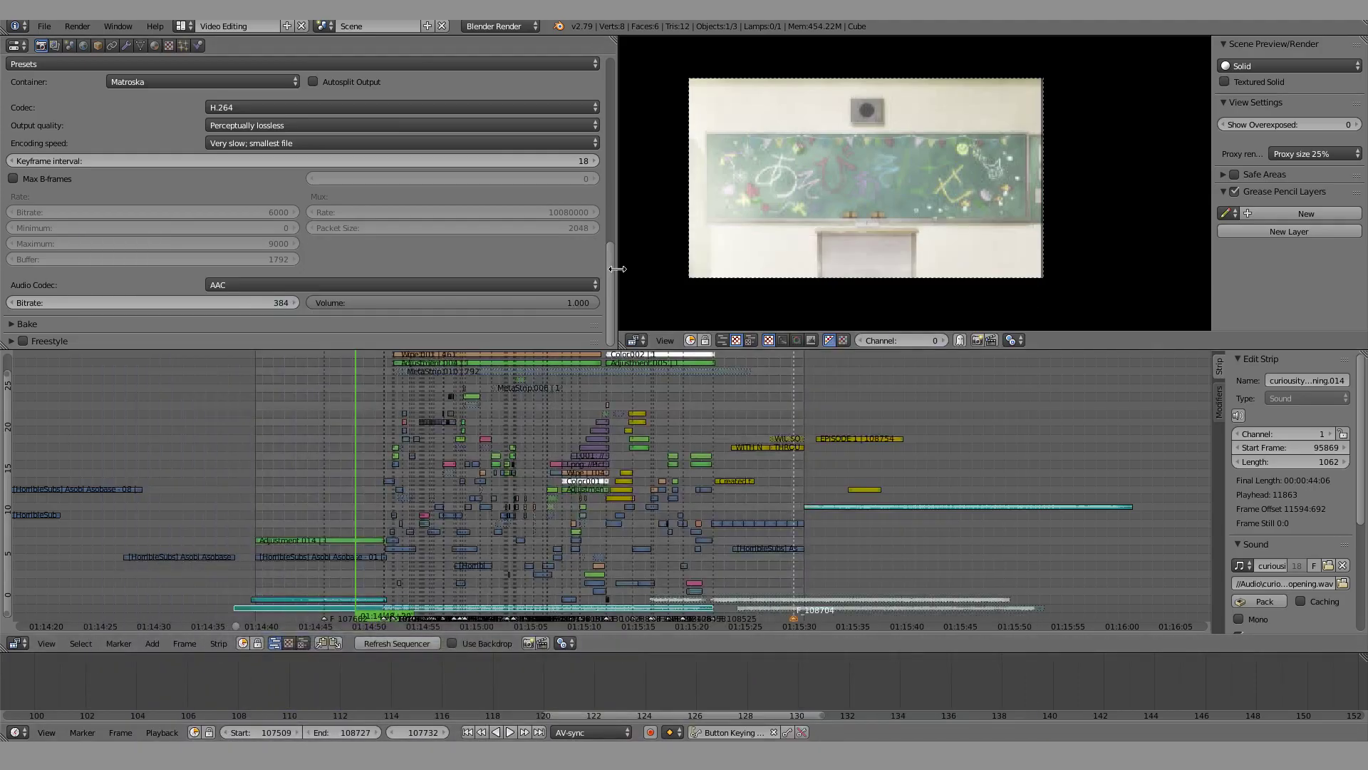
pyautogui.scroll(10, 597, 194)
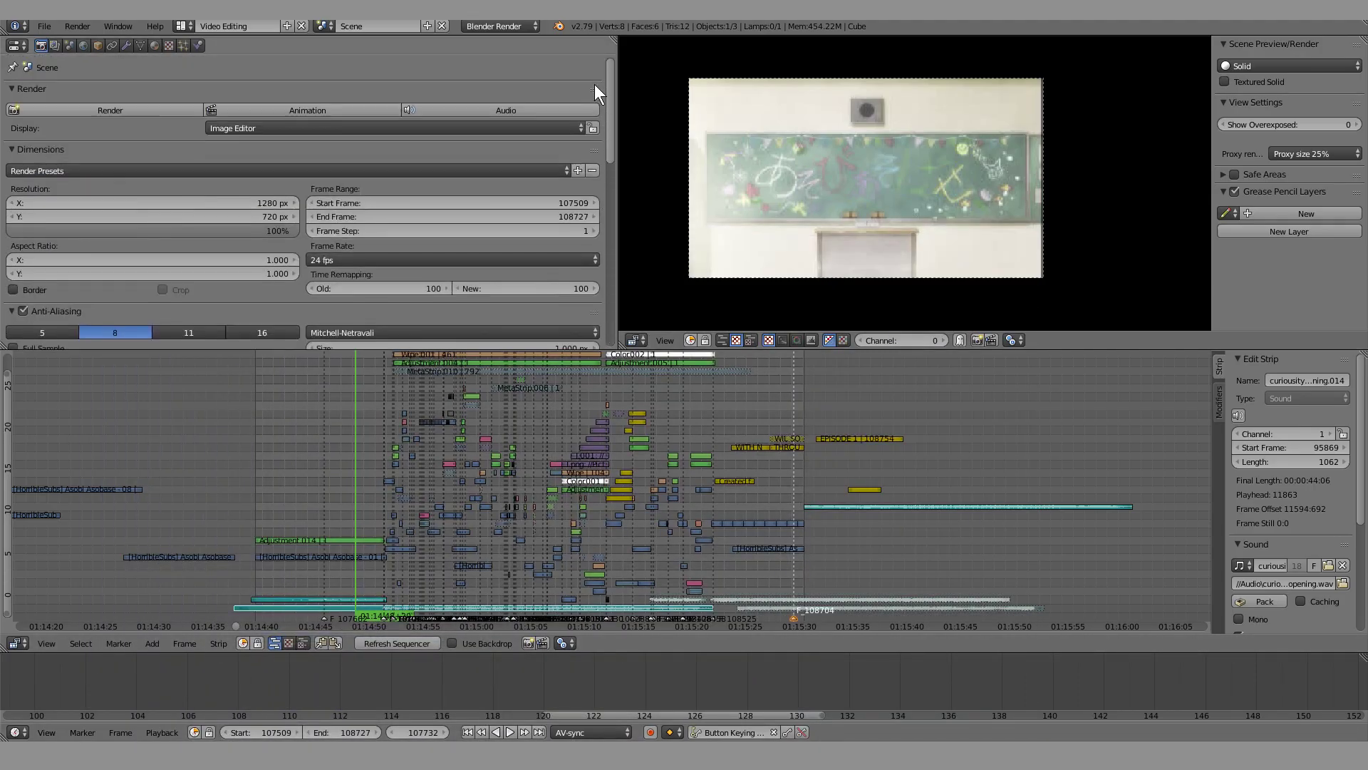
# Open the scene properties' Audio section and update the audio animation cache.
pyautogui.click(68, 46)
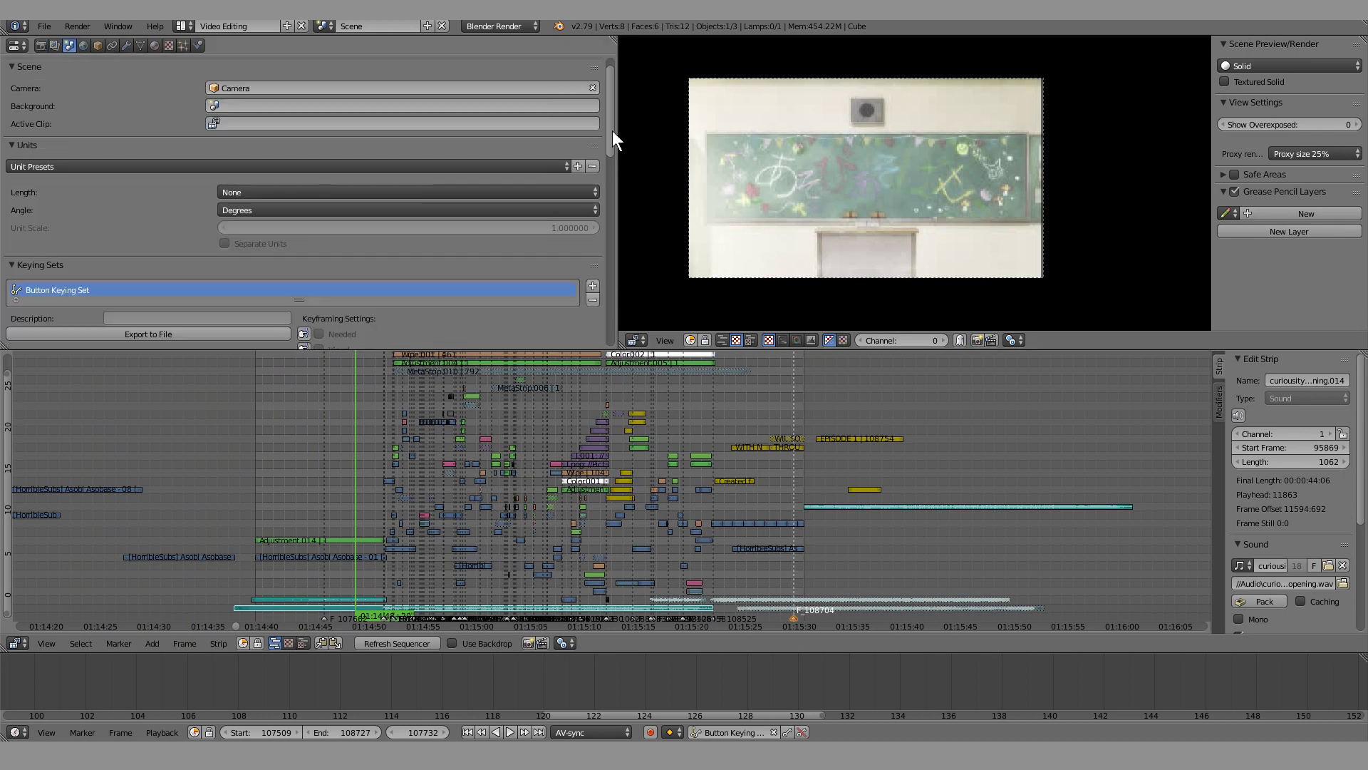
pyautogui.moveTo(613, 132); pyautogui.dragTo(617, 280)
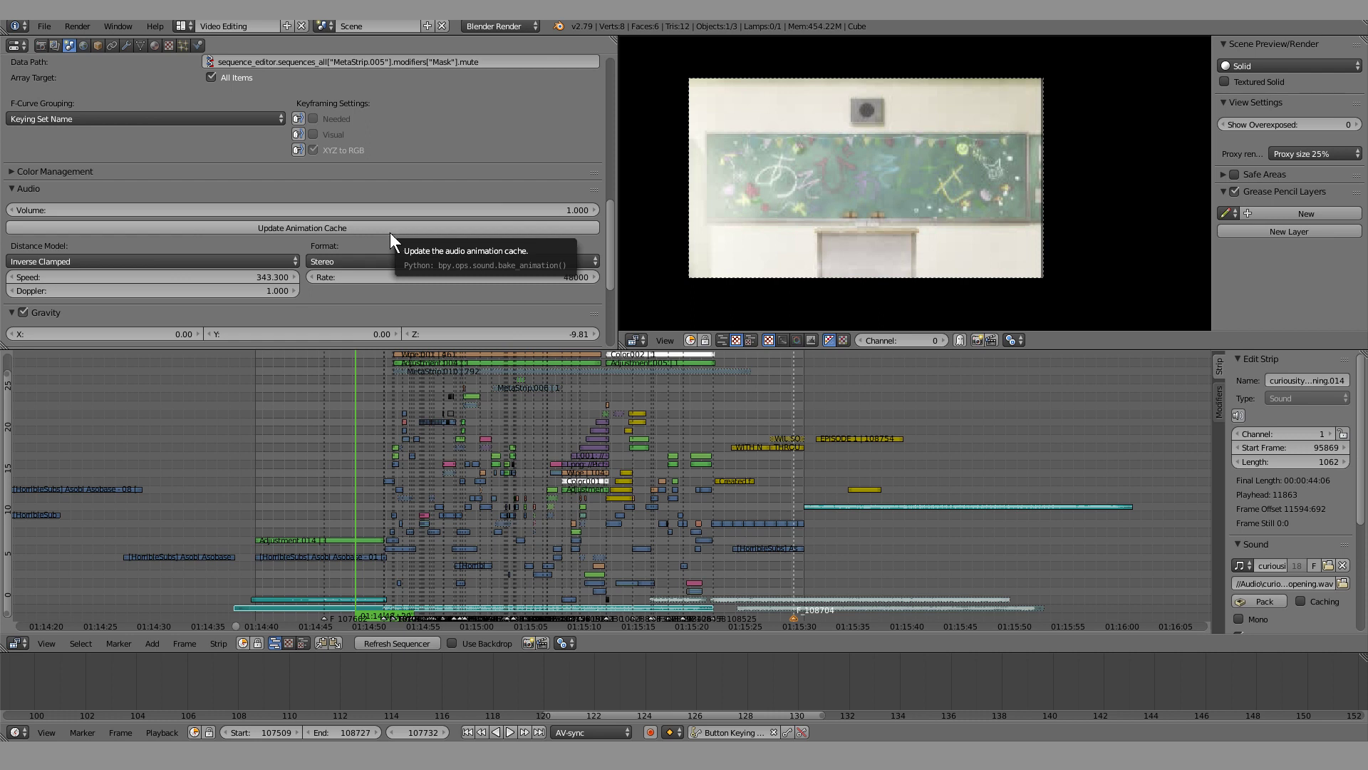
pyautogui.click(334, 227)
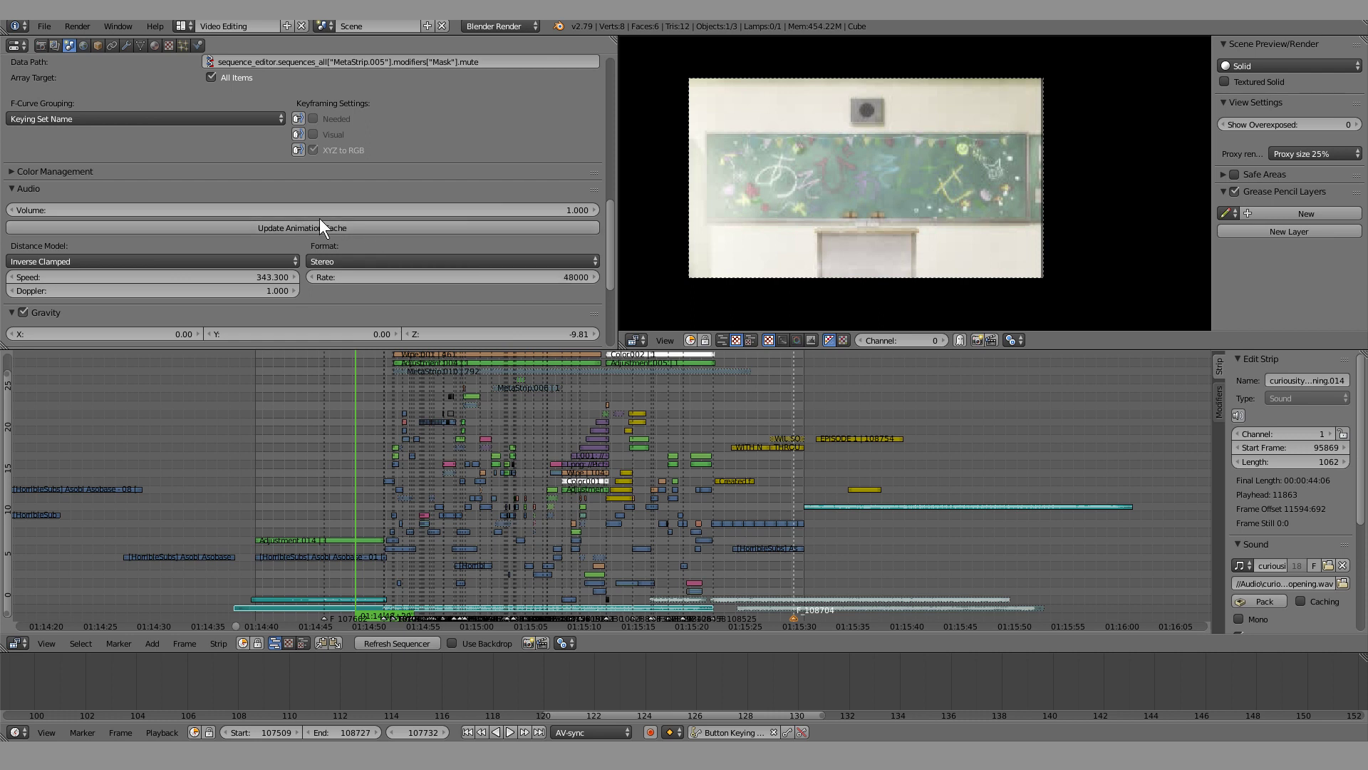
# Try a volume keyframe on the curiosity sound strip at frame 108210 and delete that keyframe.
pyautogui.click(571, 570)
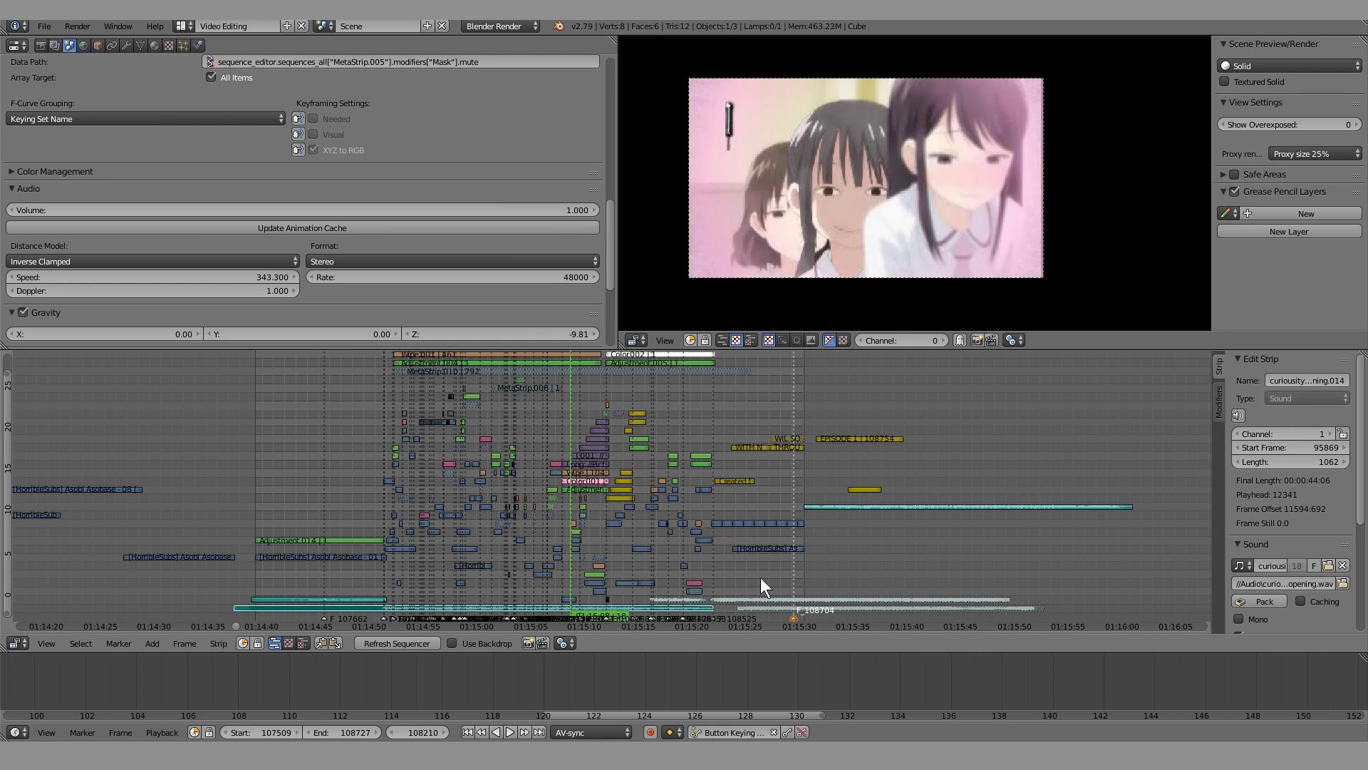
pyautogui.scroll(-3, 1296, 563)
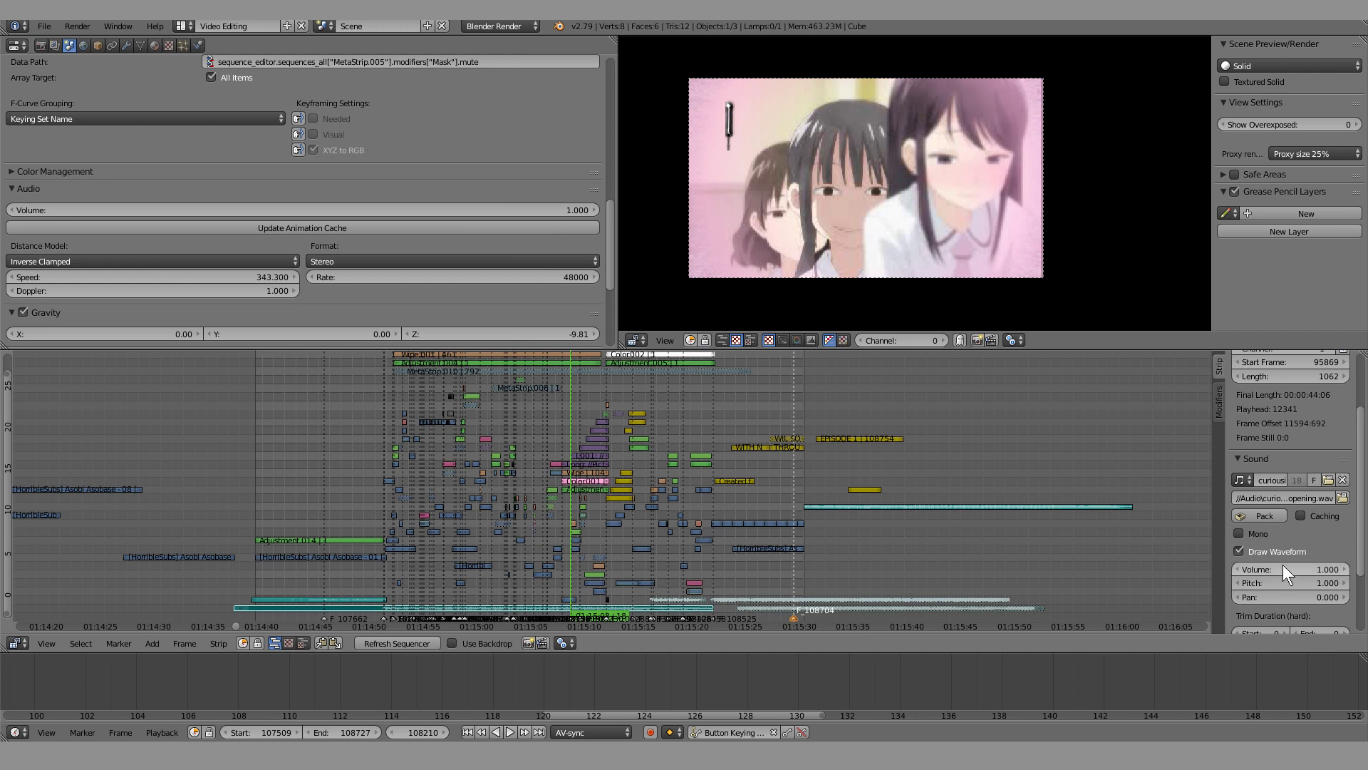
pyautogui.press('i')
pyautogui.rightClick(1301, 568)
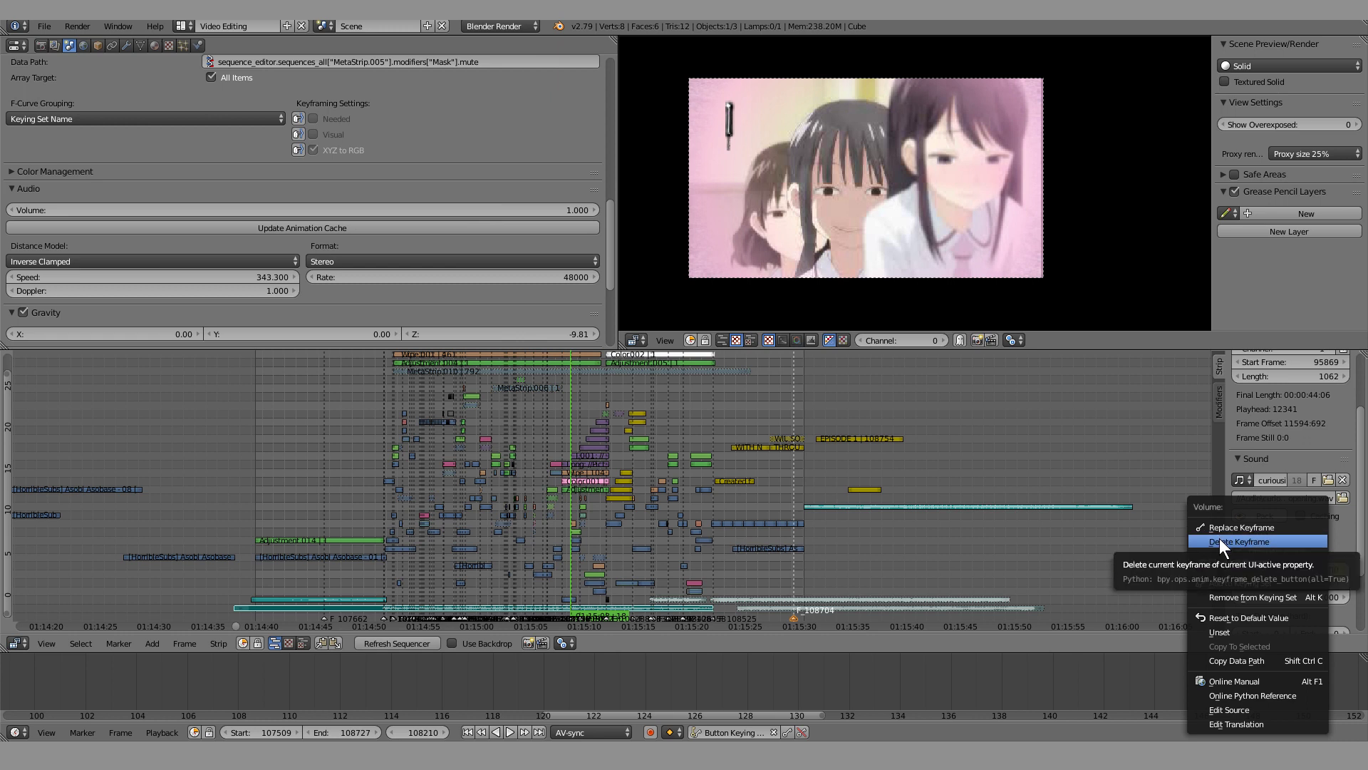
pyautogui.click(1220, 539)
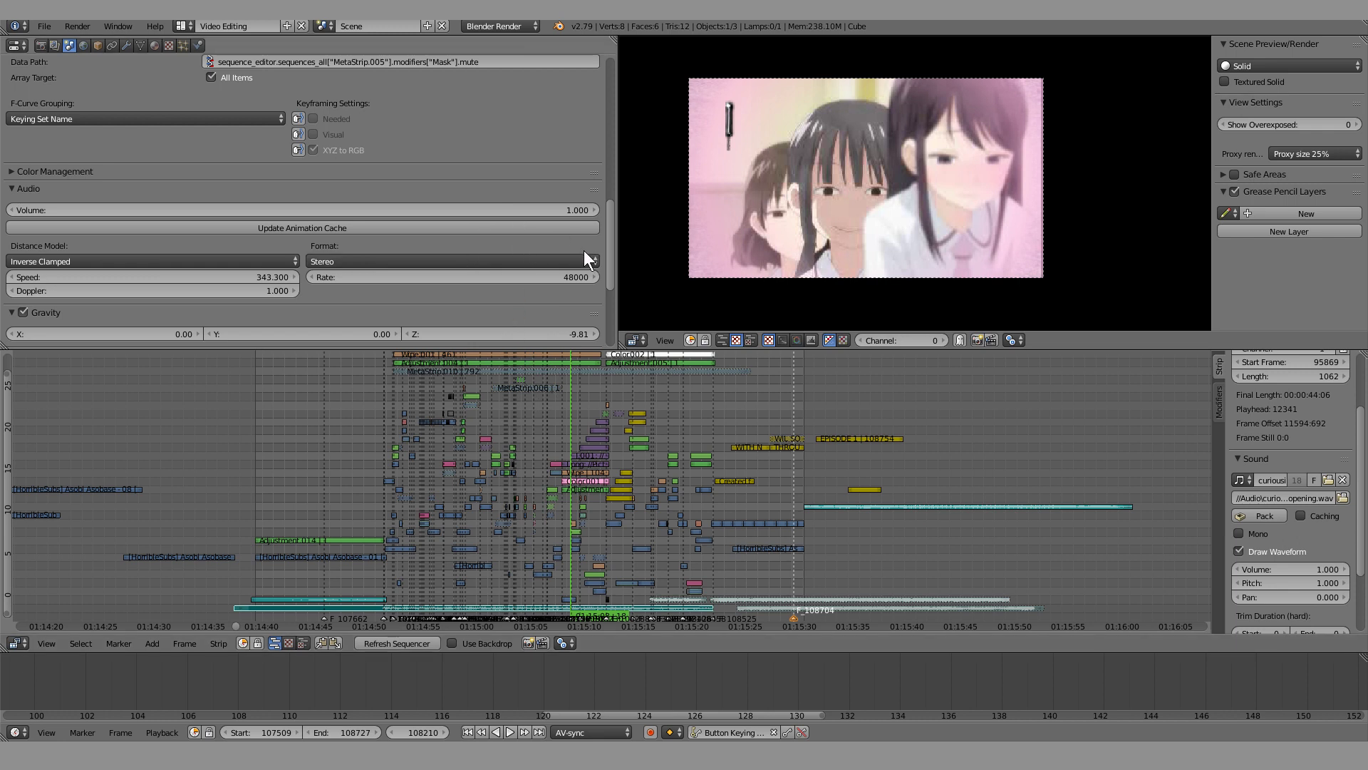
pyautogui.moveTo(609, 249); pyautogui.dragTo(611, 245)
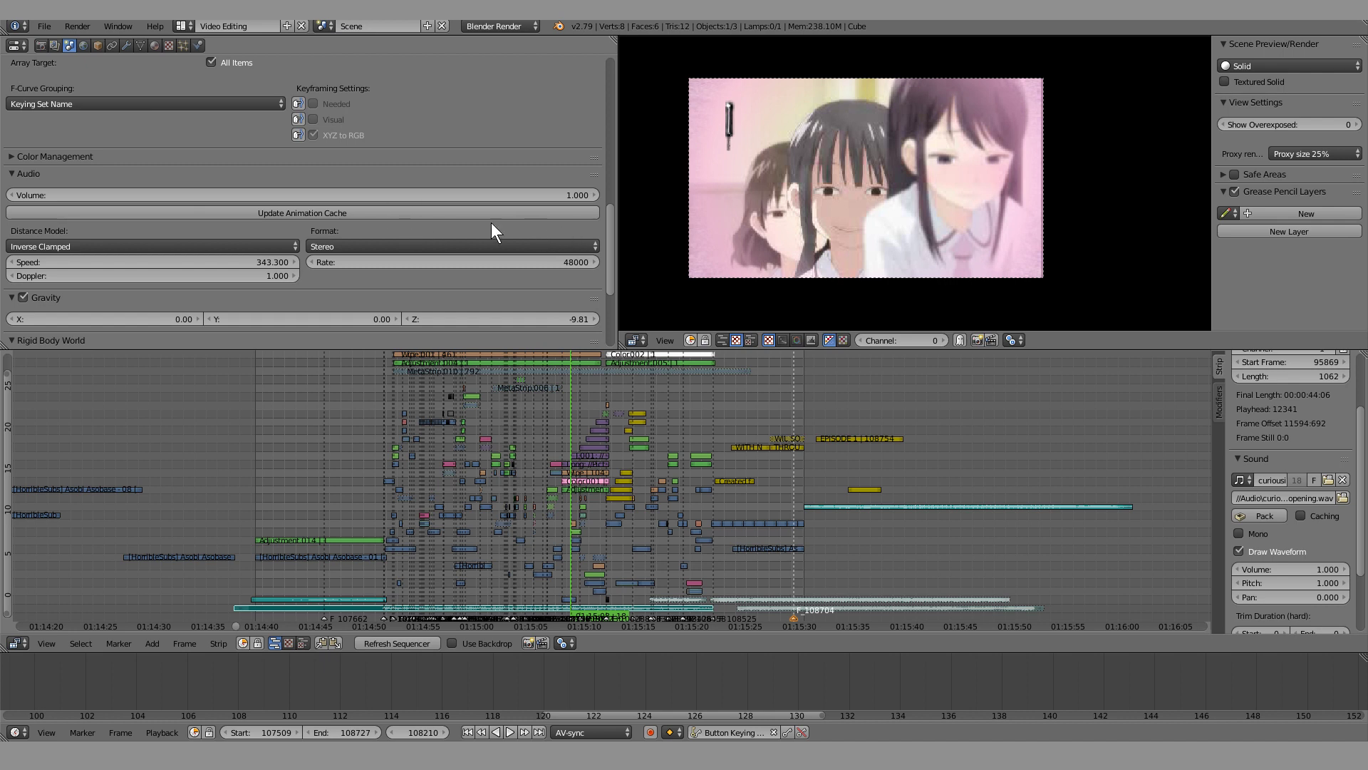
pyautogui.moveTo(609, 228); pyautogui.dragTo(609, 226)
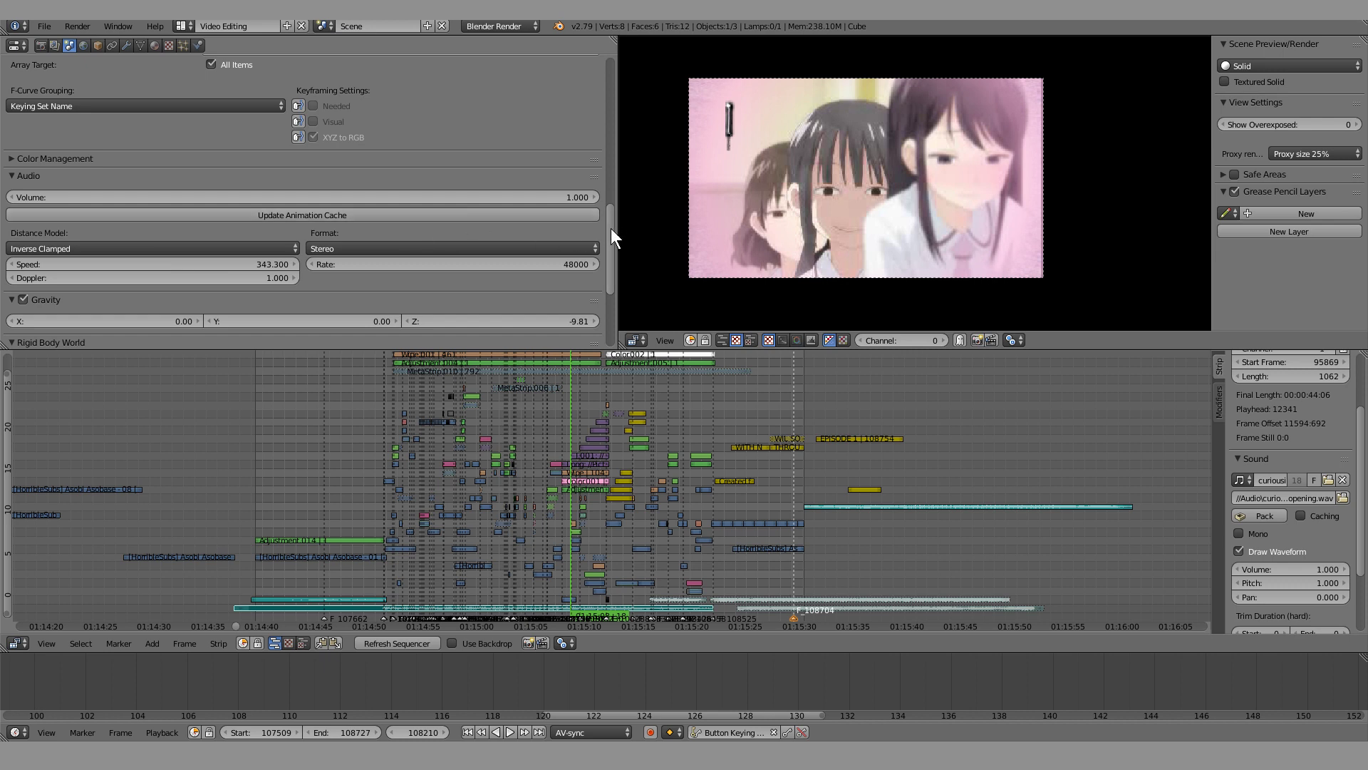
pyautogui.moveTo(609, 225); pyautogui.dragTo(610, 218)
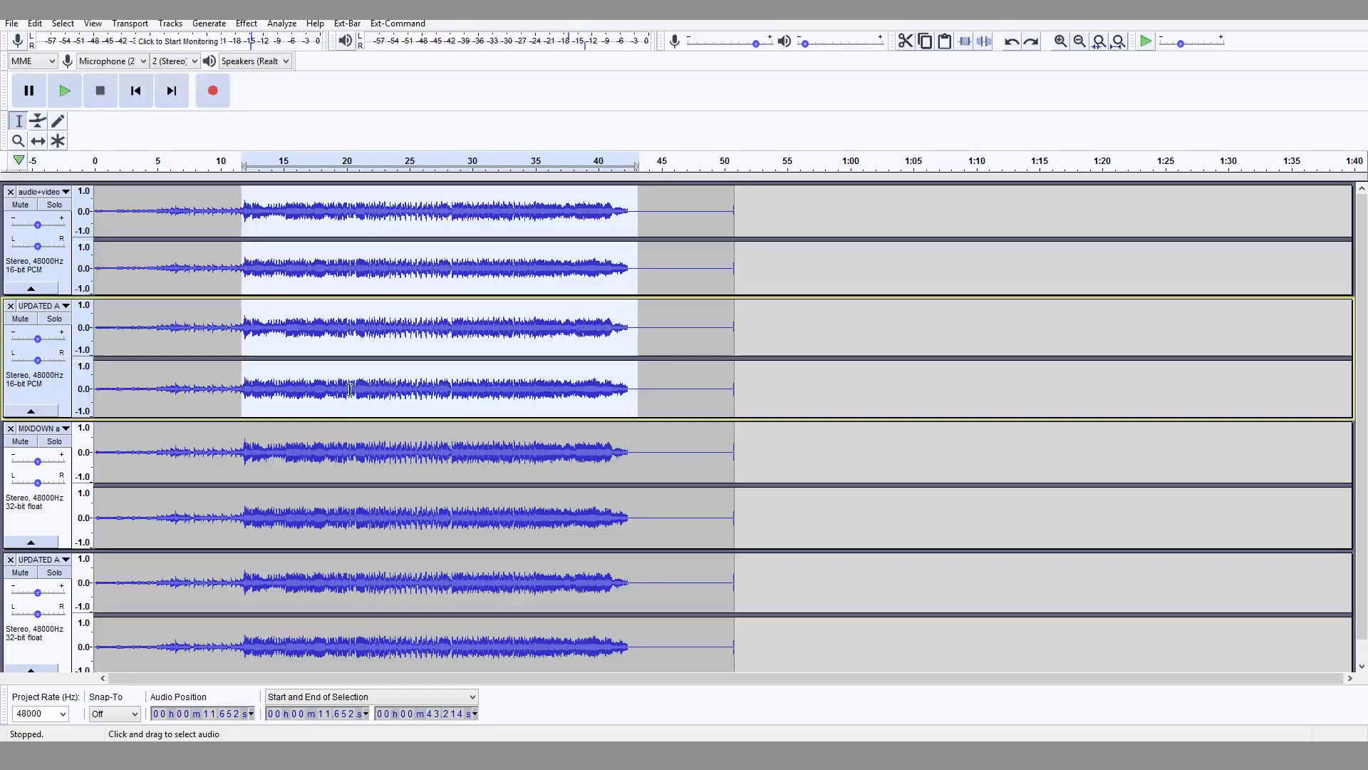
# Switch to Audacity and highlight the audio+video track from about 4.6 to 36.9 s, and the last two tracks from about 5.7 to 38.9 s.
pyautogui.click(216, 331)
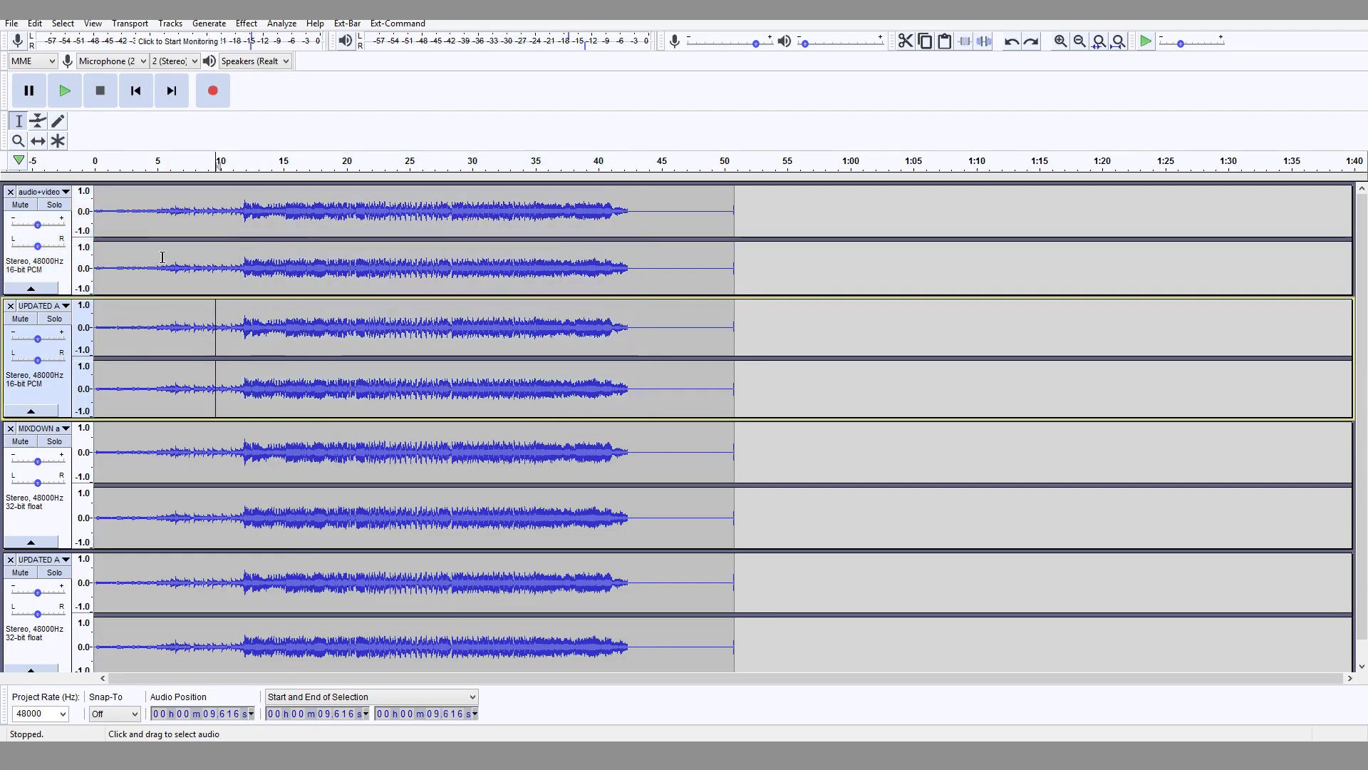
pyautogui.moveTo(152, 215); pyautogui.dragTo(558, 222)
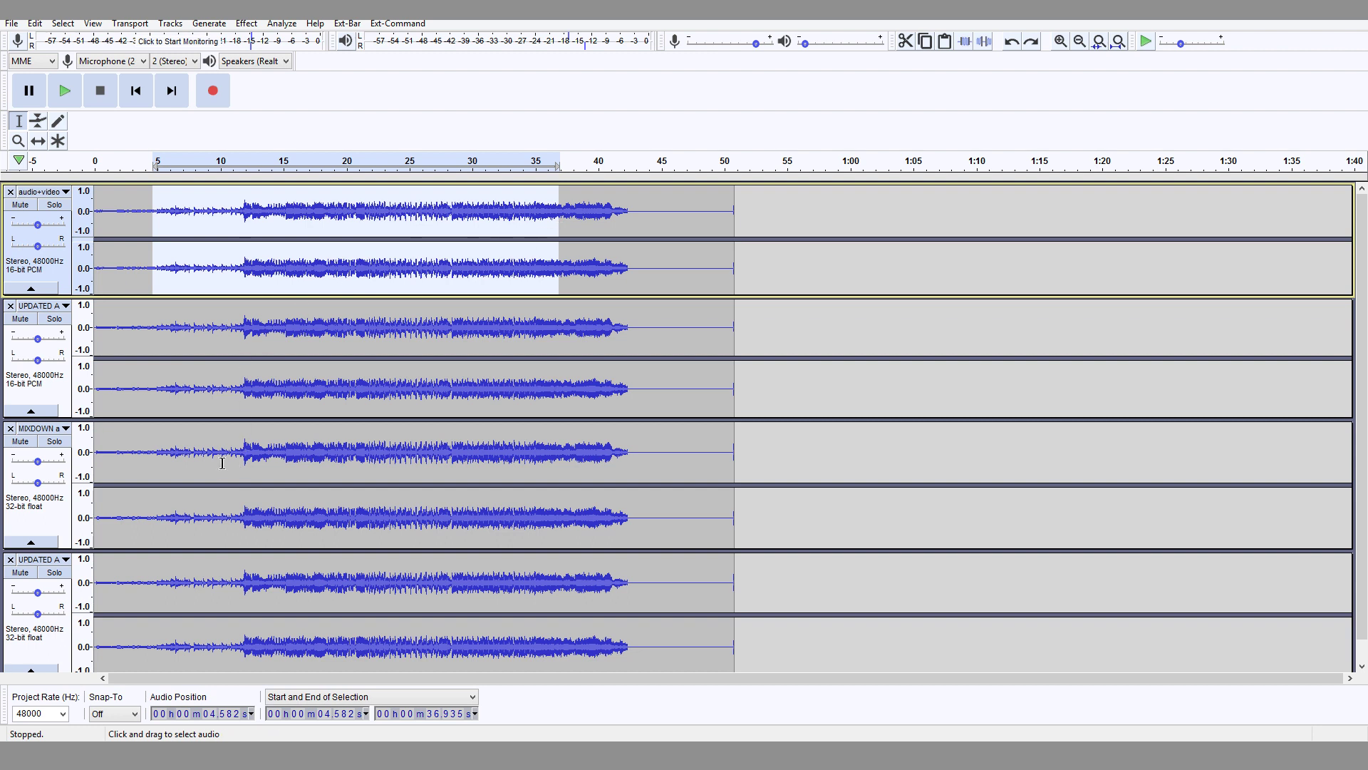
pyautogui.moveTo(167, 459); pyautogui.dragTo(583, 605)
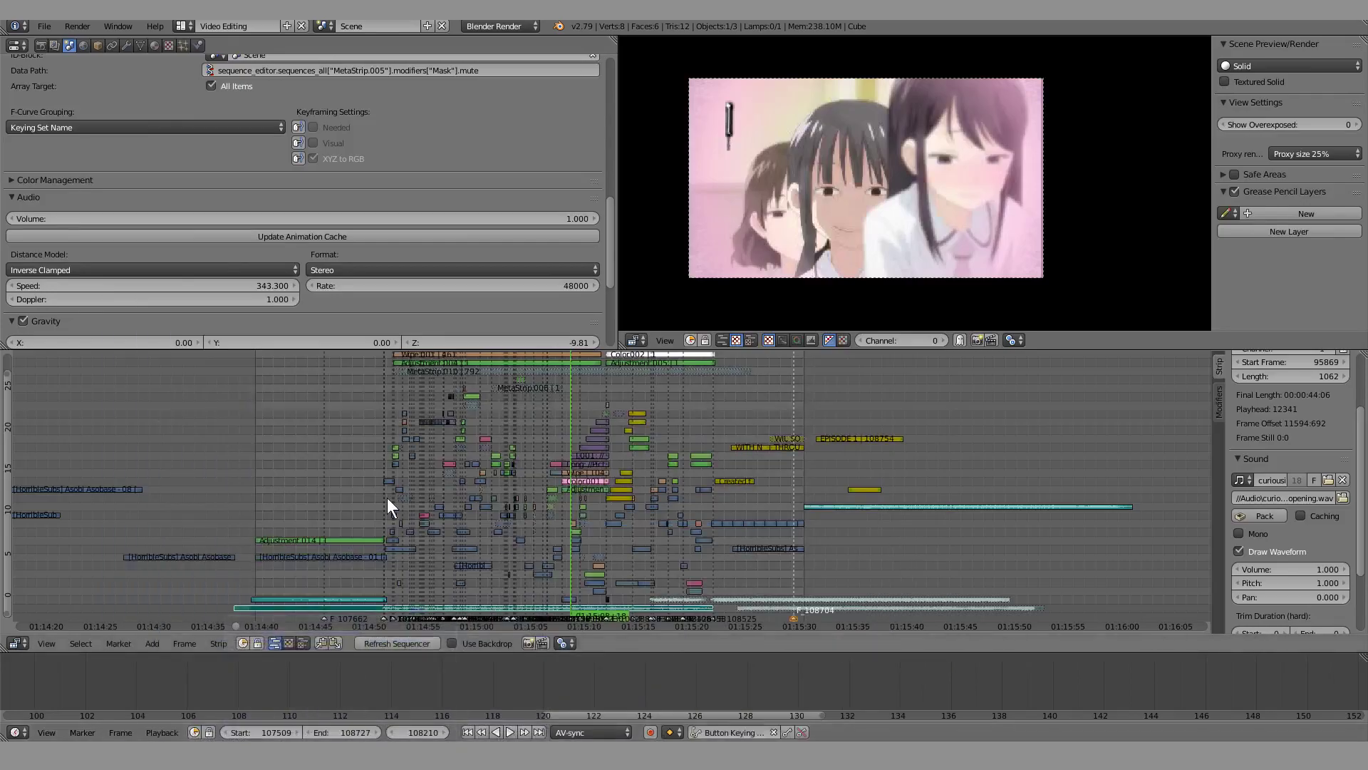
# Switch to Blender and return from the scene properties to the render properties.
pyautogui.scroll(3, 523, 279)
pyautogui.scroll(2, 556, 139)
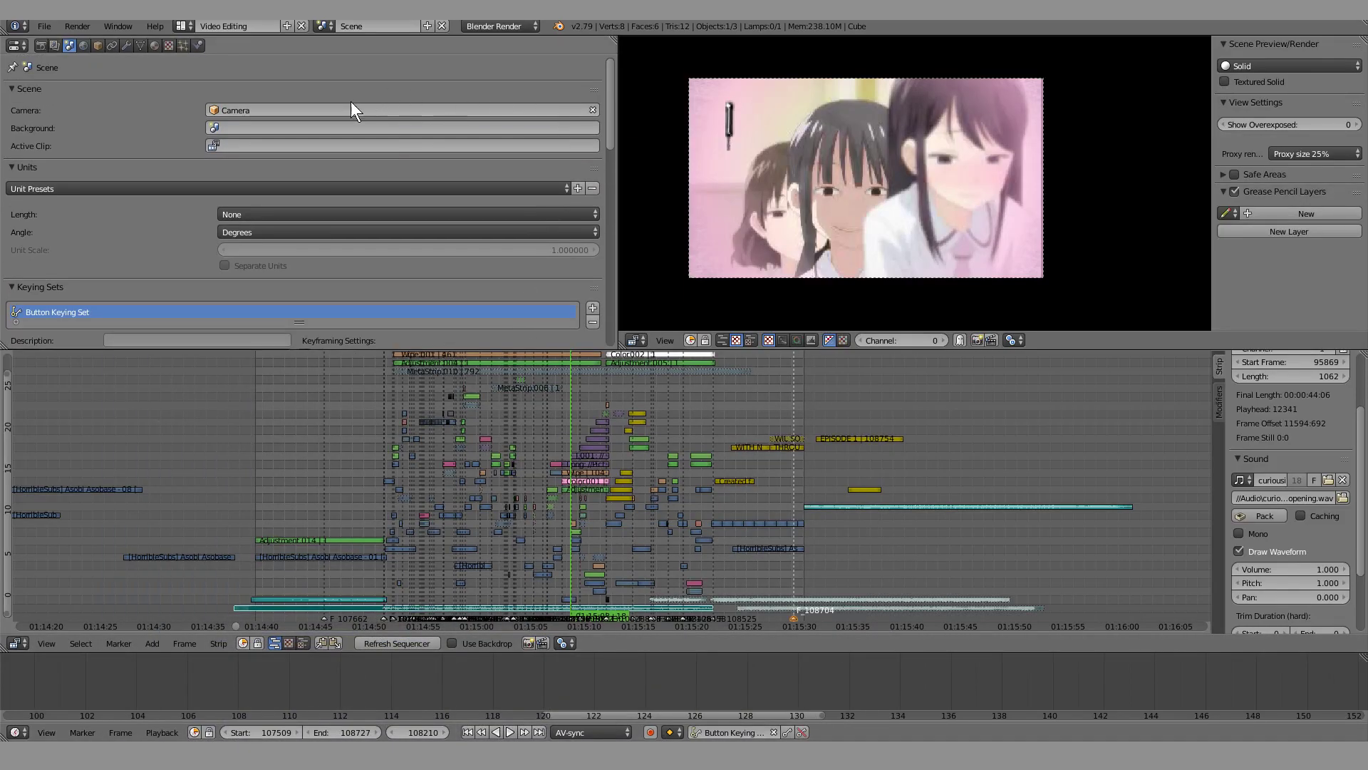
pyautogui.click(41, 46)
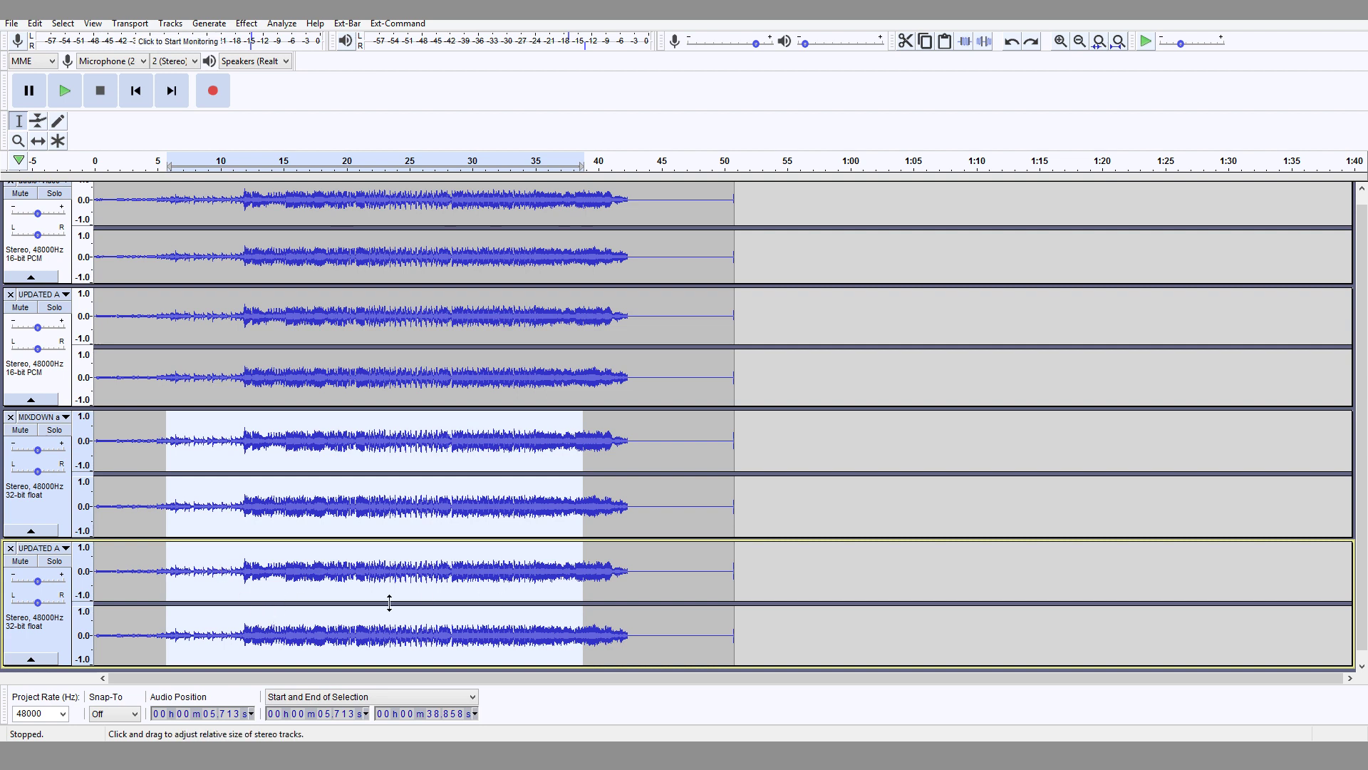
# Switch to Audacity and compare the track waveforms in pairs, finishing with the last two tracks highlighted from about 17.6 to 36.5 s.
pyautogui.click(245, 574)
pyautogui.moveTo(670, 574); pyautogui.dragTo(87, 560)
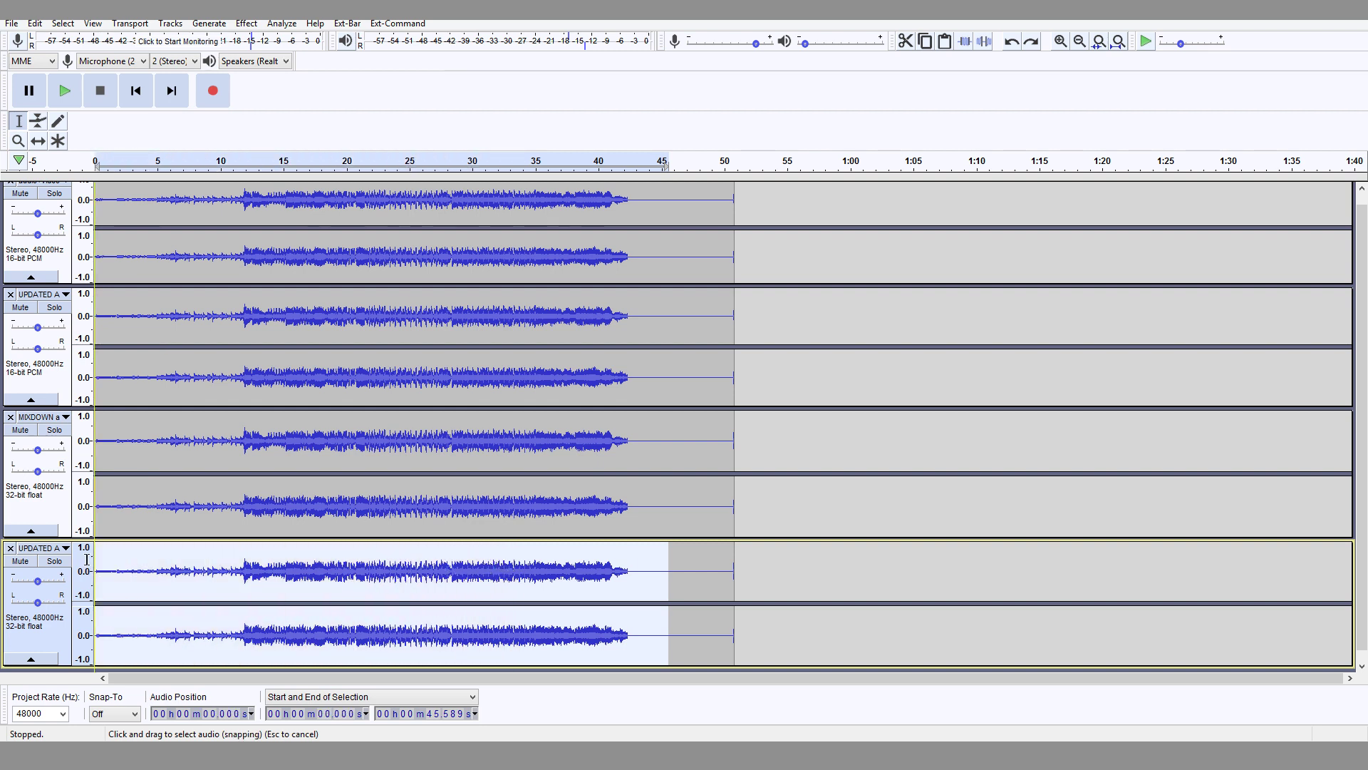
pyautogui.moveTo(220, 442); pyautogui.dragTo(573, 612)
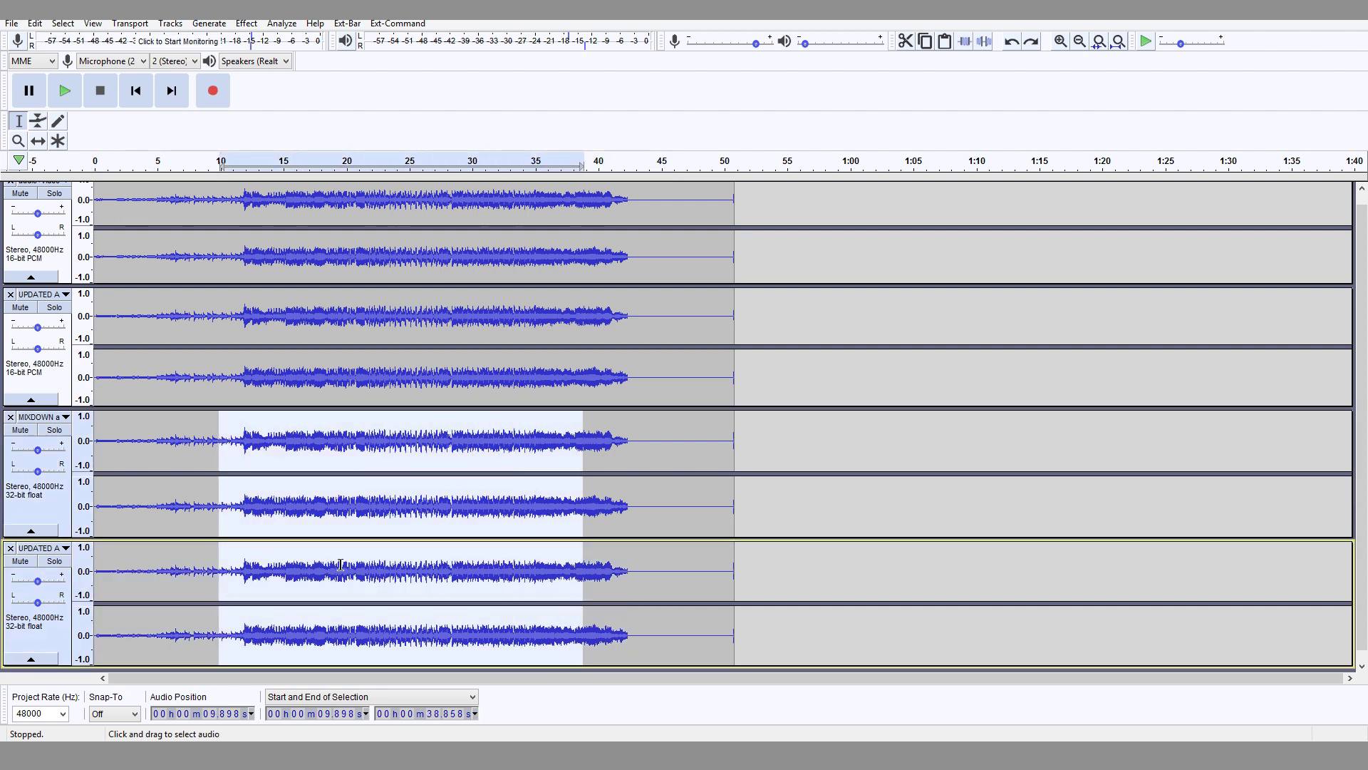
pyautogui.scroll(1, 346, 428)
pyautogui.moveTo(322, 214); pyautogui.dragTo(429, 374)
pyautogui.moveTo(317, 449); pyautogui.dragTo(553, 627)
pyautogui.scroll(-1, 489, 496)
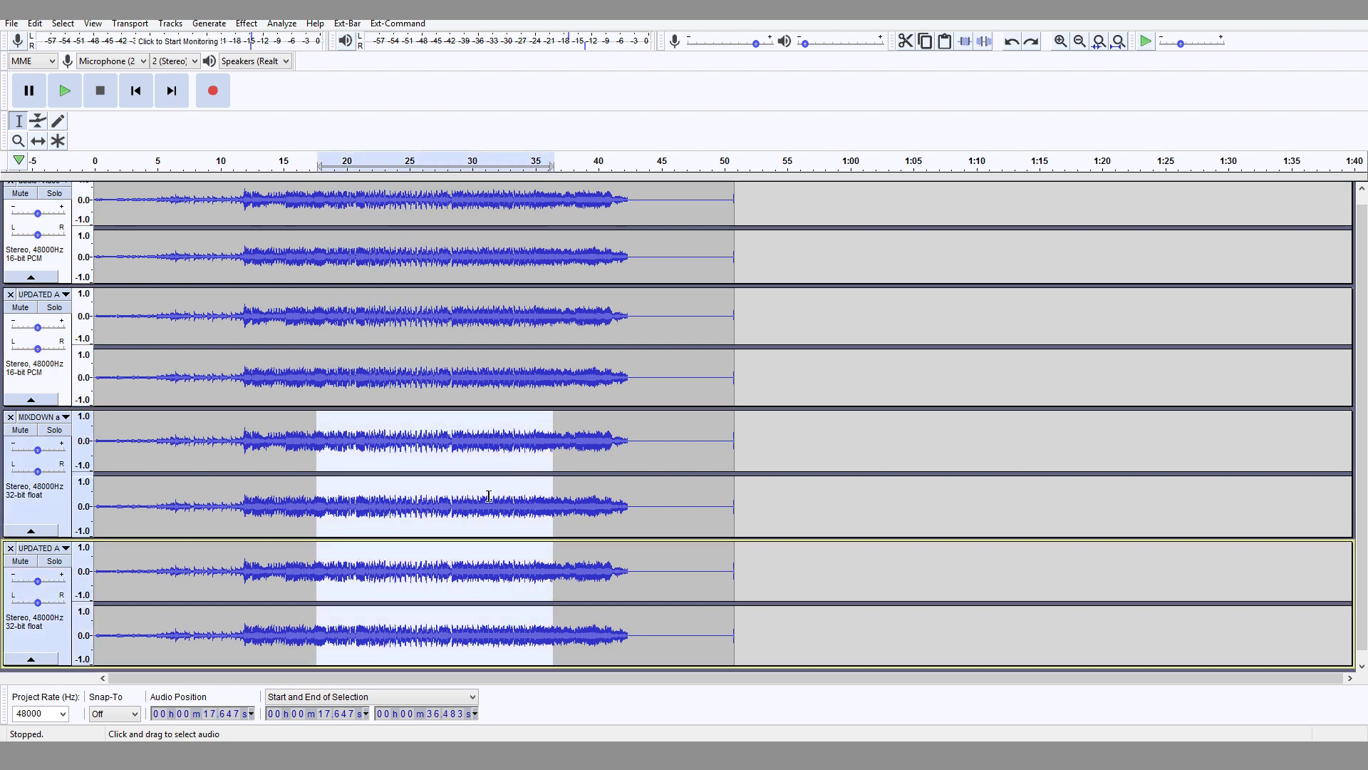
# Examine where the music ends in the second track, magnifying the waveforms around 42.33 s in stages.
pyautogui.moveTo(669, 574); pyautogui.dragTo(177, 570)
pyautogui.click(177, 570)
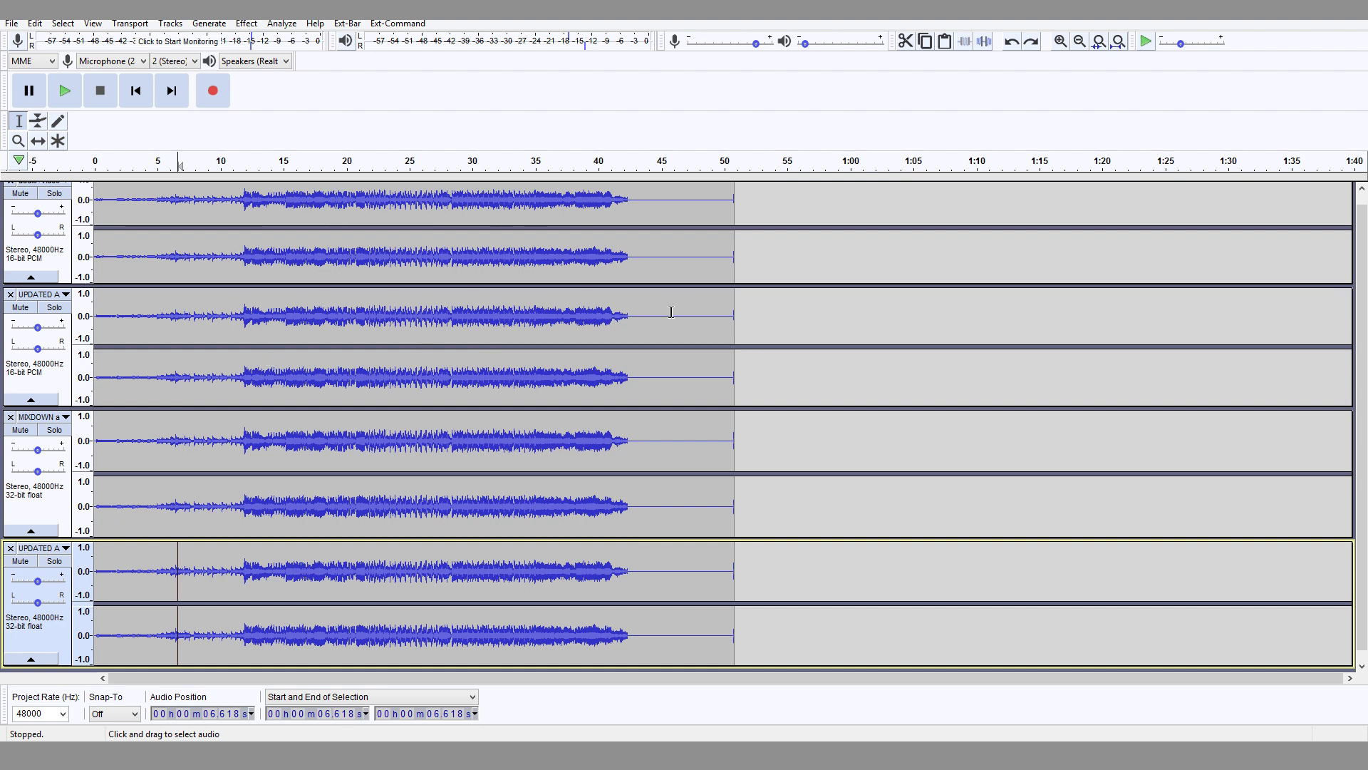
pyautogui.moveTo(670, 313); pyautogui.dragTo(551, 314)
pyautogui.click(563, 317)
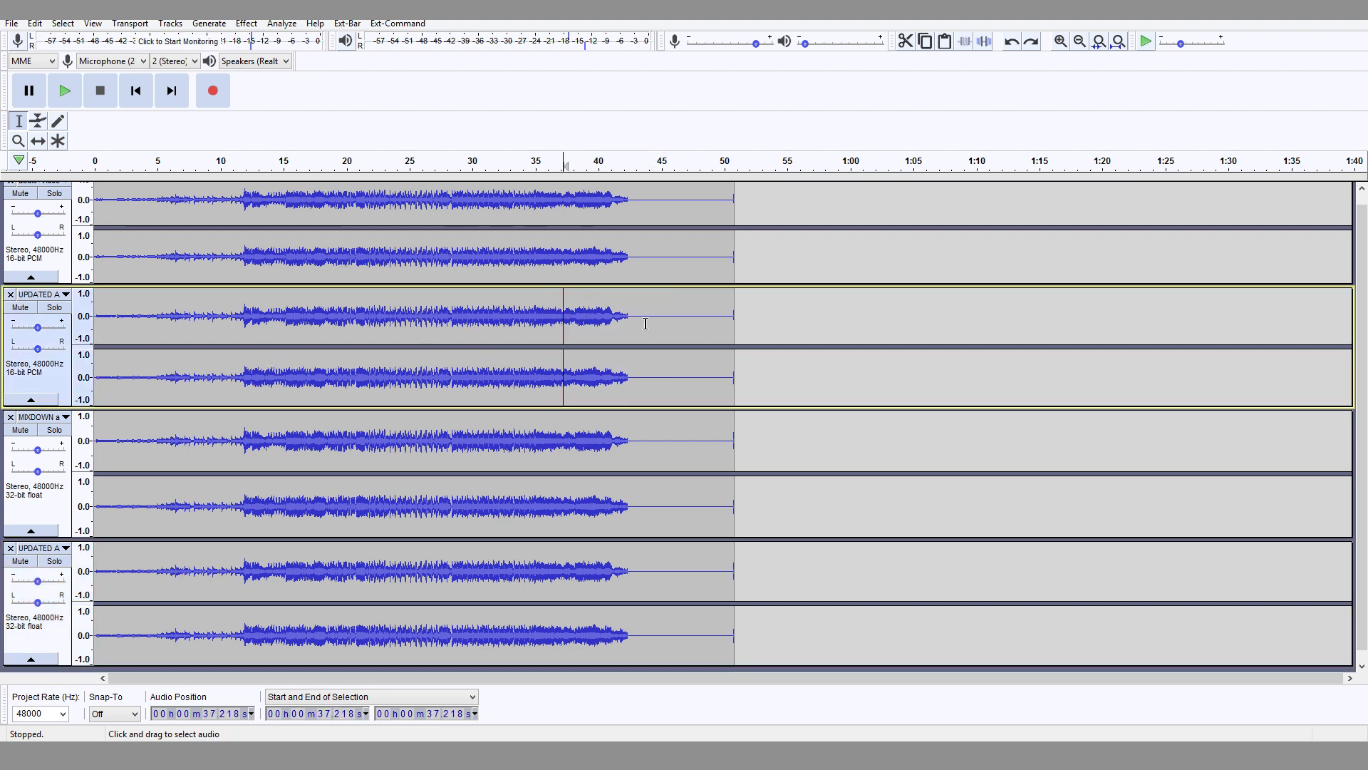
pyautogui.moveTo(645, 324); pyautogui.dragTo(559, 317)
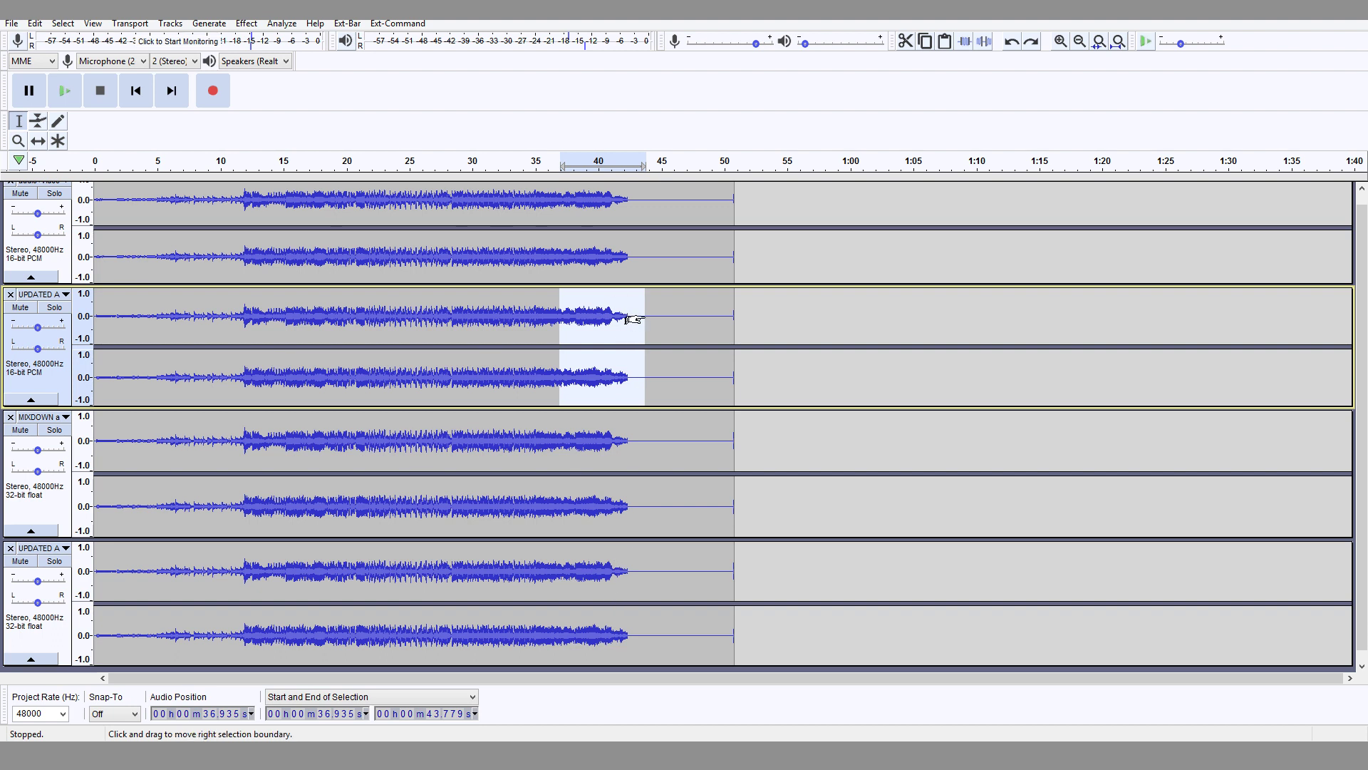
pyautogui.hotkey('ctrl', 'e')
pyautogui.moveTo(1194, 326); pyautogui.dragTo(909, 325)
pyautogui.hotkey('ctrl', 'e')
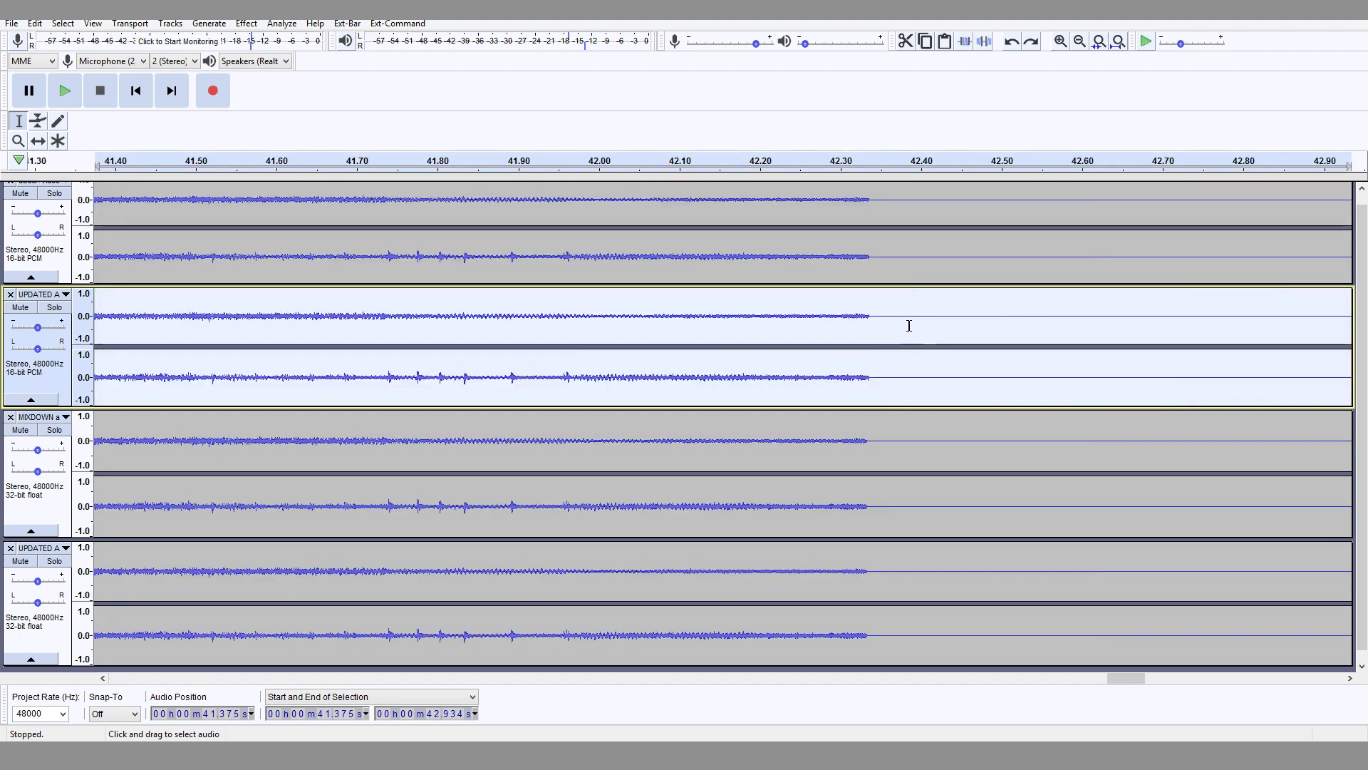
pyautogui.moveTo(1041, 318); pyautogui.dragTo(760, 324)
pyautogui.hotkey('ctrl', 'e')
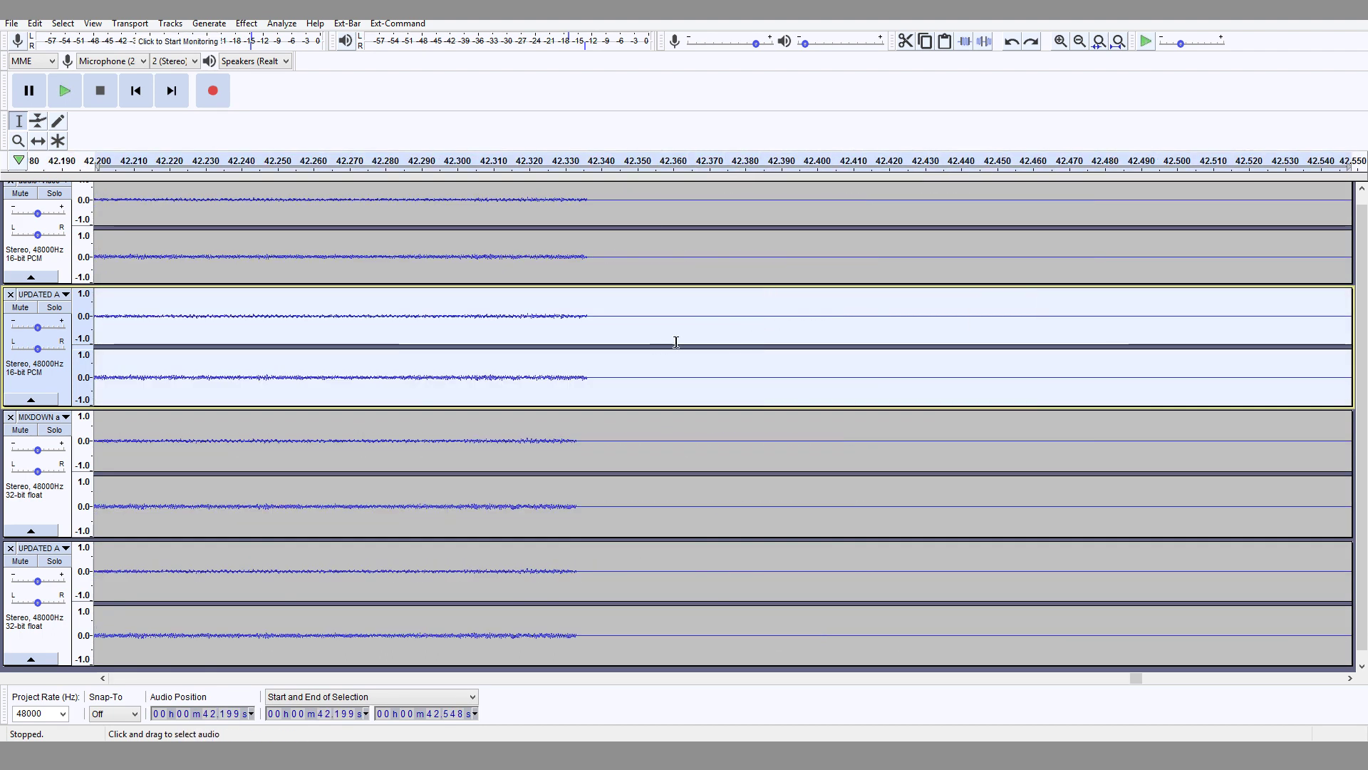
pyautogui.moveTo(670, 342); pyautogui.dragTo(354, 327)
pyautogui.hotkey('ctrl', 'e')
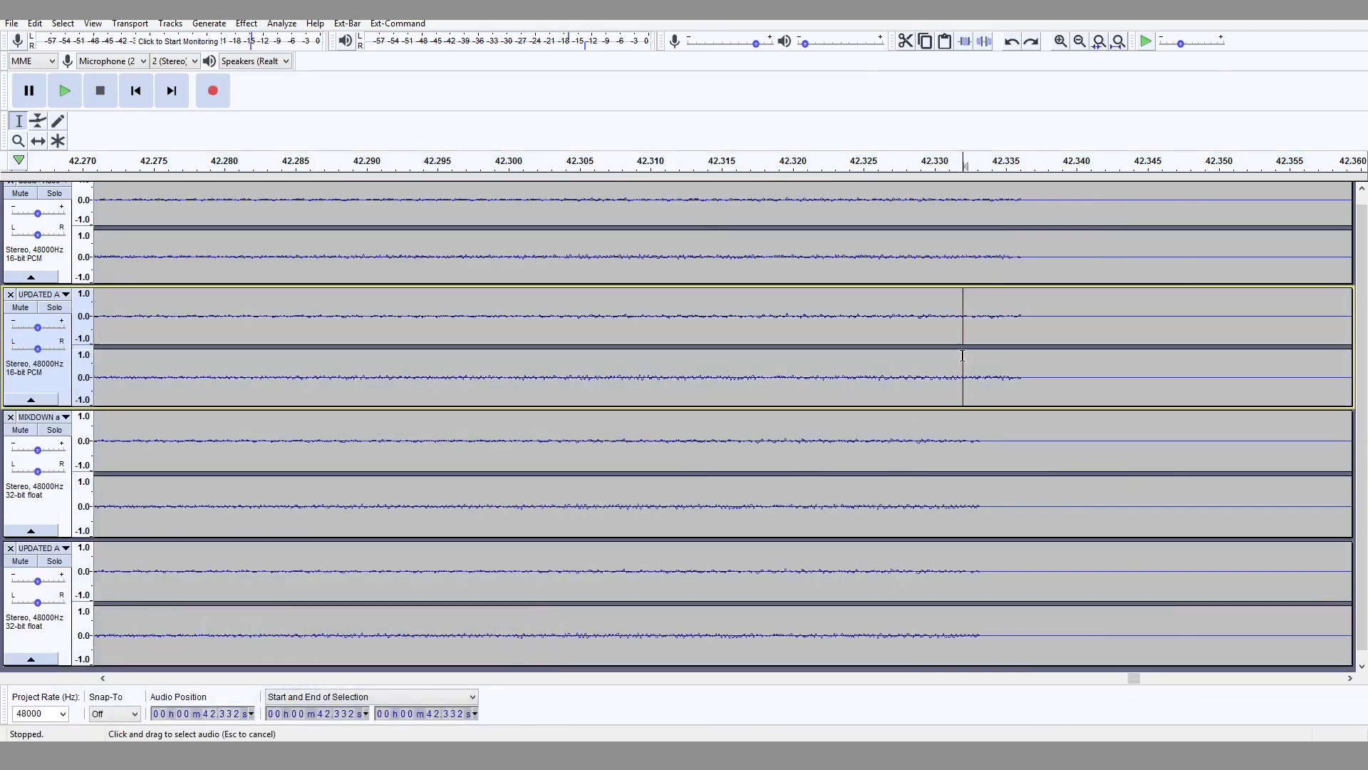
# Highlight the music's tail from about 42.333 to 42.336 s in the first two tracks and 42.329 to 42.333 s in the last two.
pyautogui.moveTo(962, 363); pyautogui.dragTo(761, 352)
pyautogui.click(591, 366)
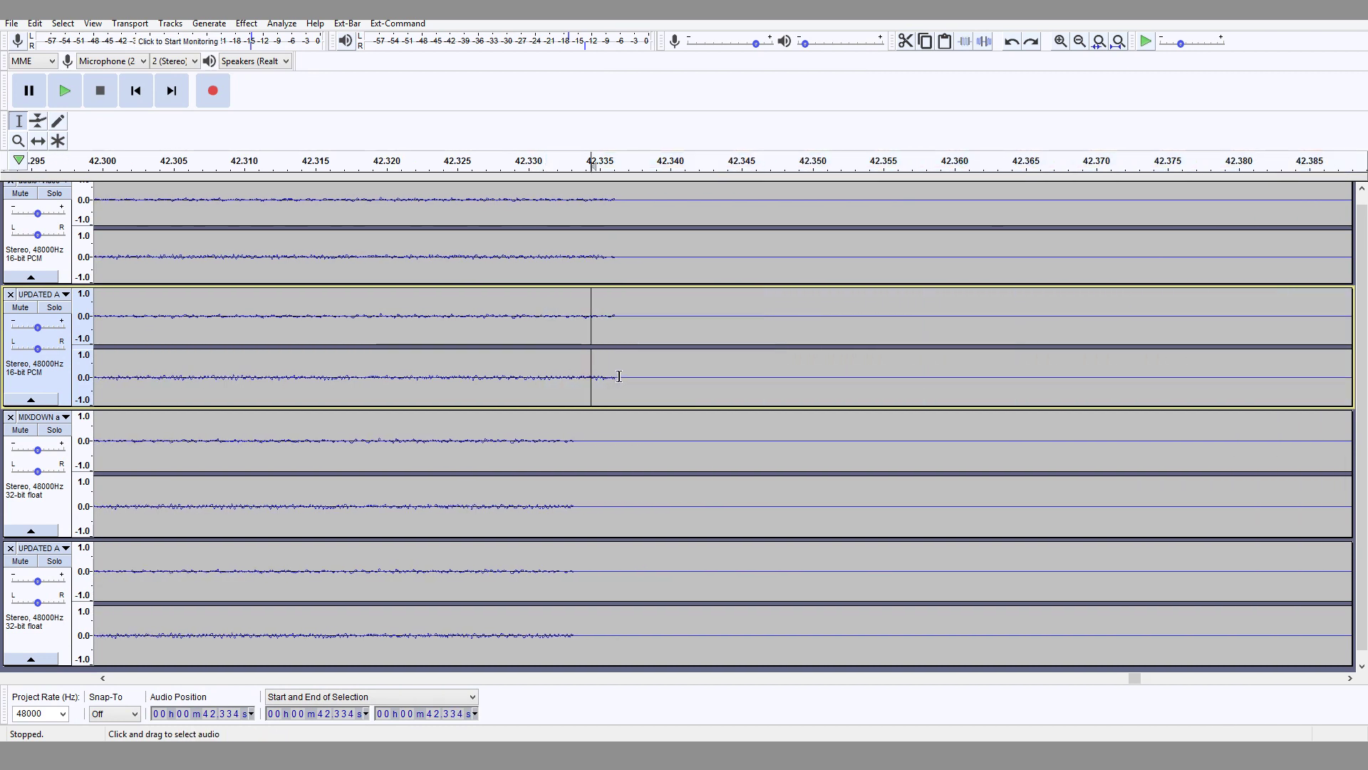
pyautogui.moveTo(619, 375); pyautogui.dragTo(567, 377)
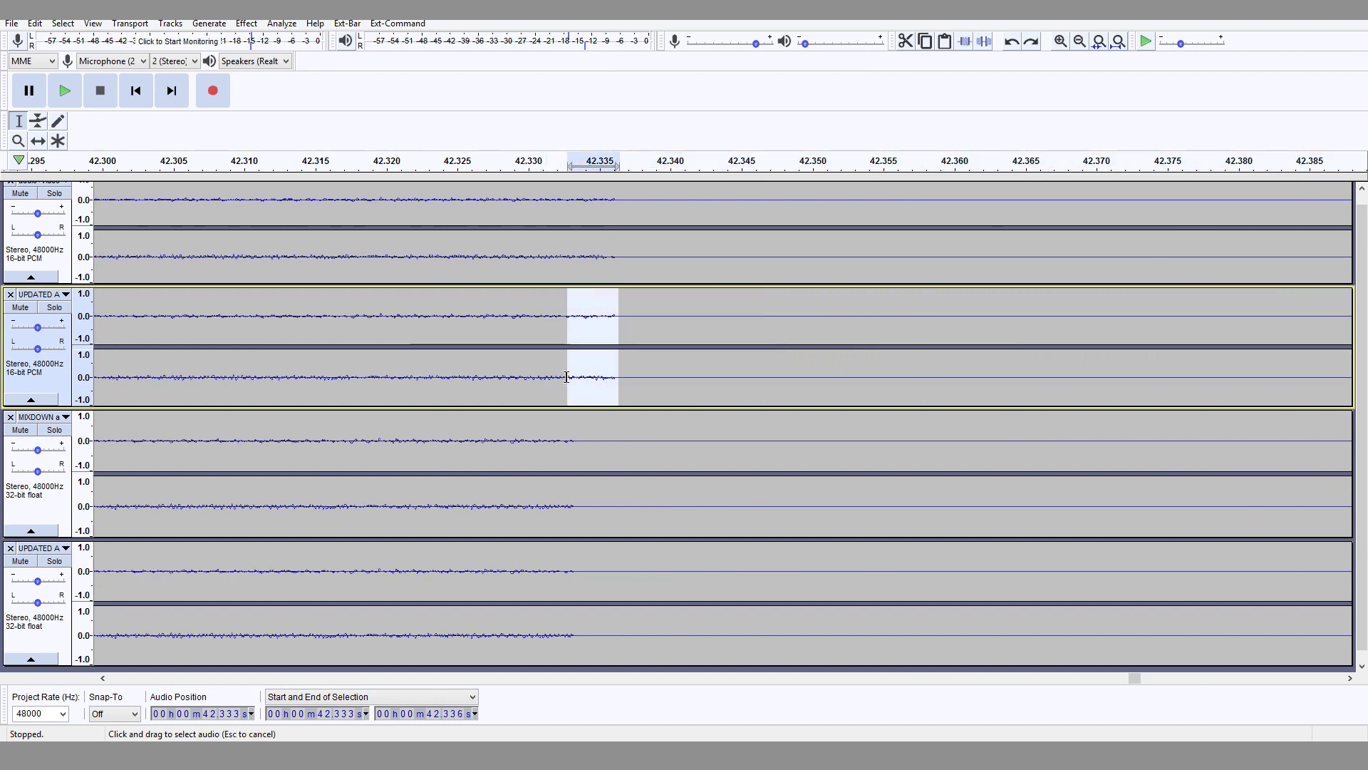
pyautogui.click(578, 458)
pyautogui.moveTo(572, 376); pyautogui.dragTo(622, 376)
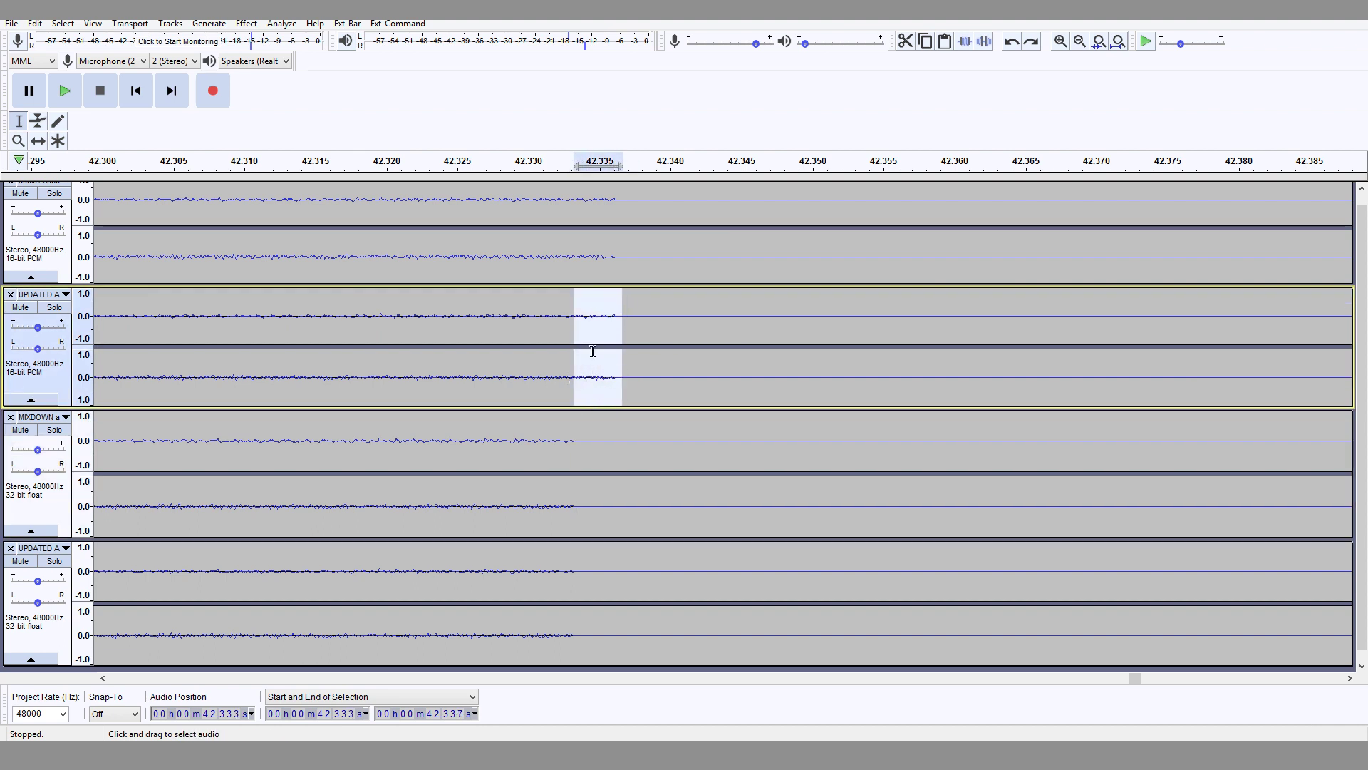
pyautogui.moveTo(565, 256); pyautogui.dragTo(617, 314)
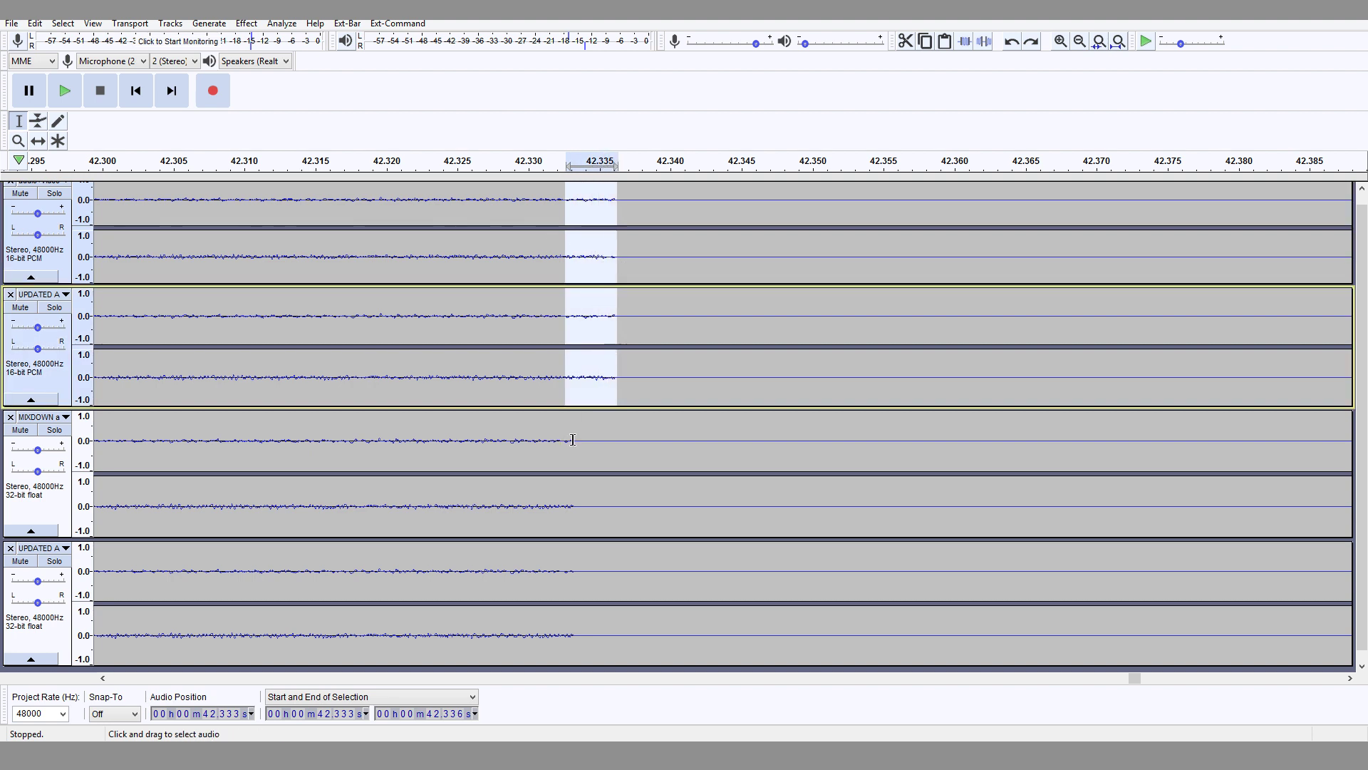
pyautogui.moveTo(573, 440); pyautogui.dragTo(517, 570)
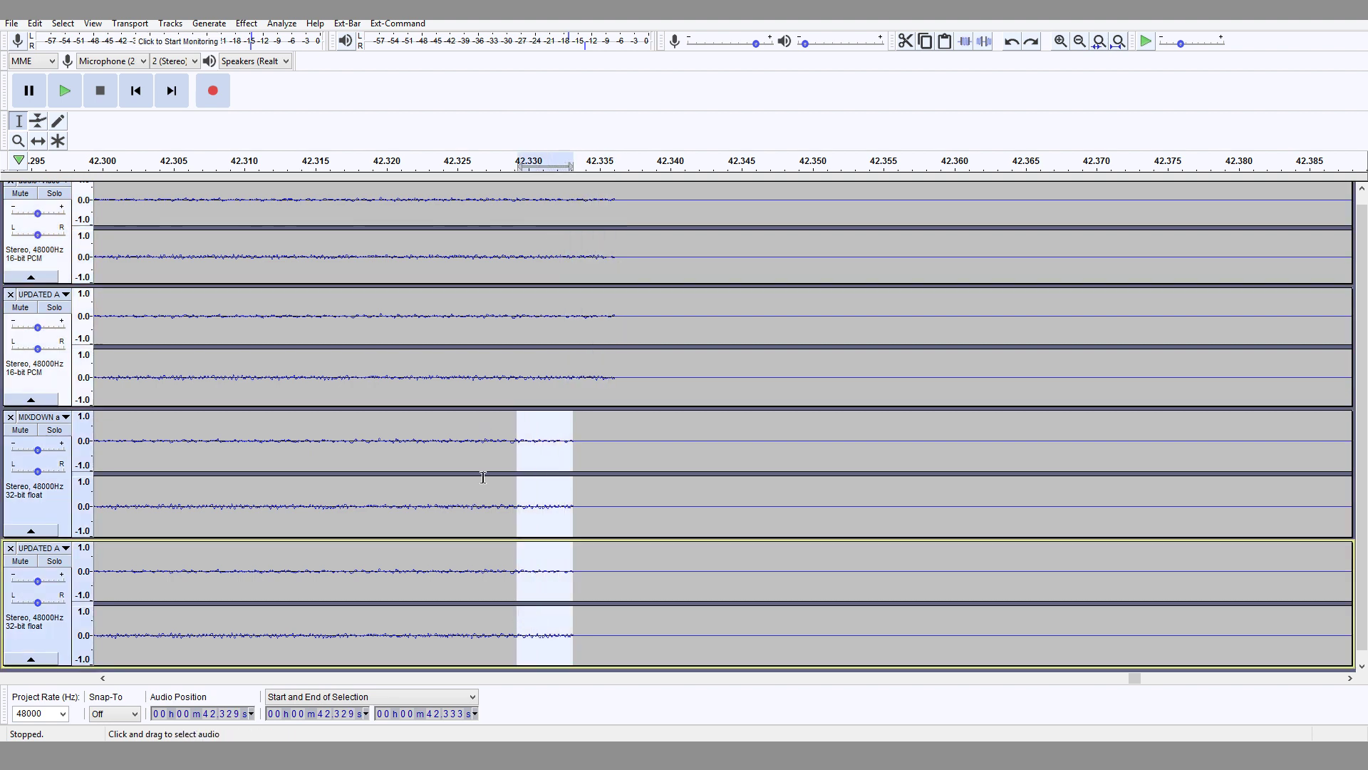
# Return to an overview showing the full length of all tracks on a timeline extending to about 3:00.
pyautogui.click(555, 461)
pyautogui.hotkey('ctrl', '3')
pyautogui.hotkey('ctrl', '3')
pyautogui.hotkey('ctrl', '3')
pyautogui.hotkey('ctrl', '3')
pyautogui.hotkey('ctrl', '3')
pyautogui.hotkey('ctrl', '3')
pyautogui.hotkey('ctrl', '3')
pyautogui.hotkey('ctrl', '3')
pyautogui.hotkey('ctrl', '3')
pyautogui.hotkey('ctrl', '3')
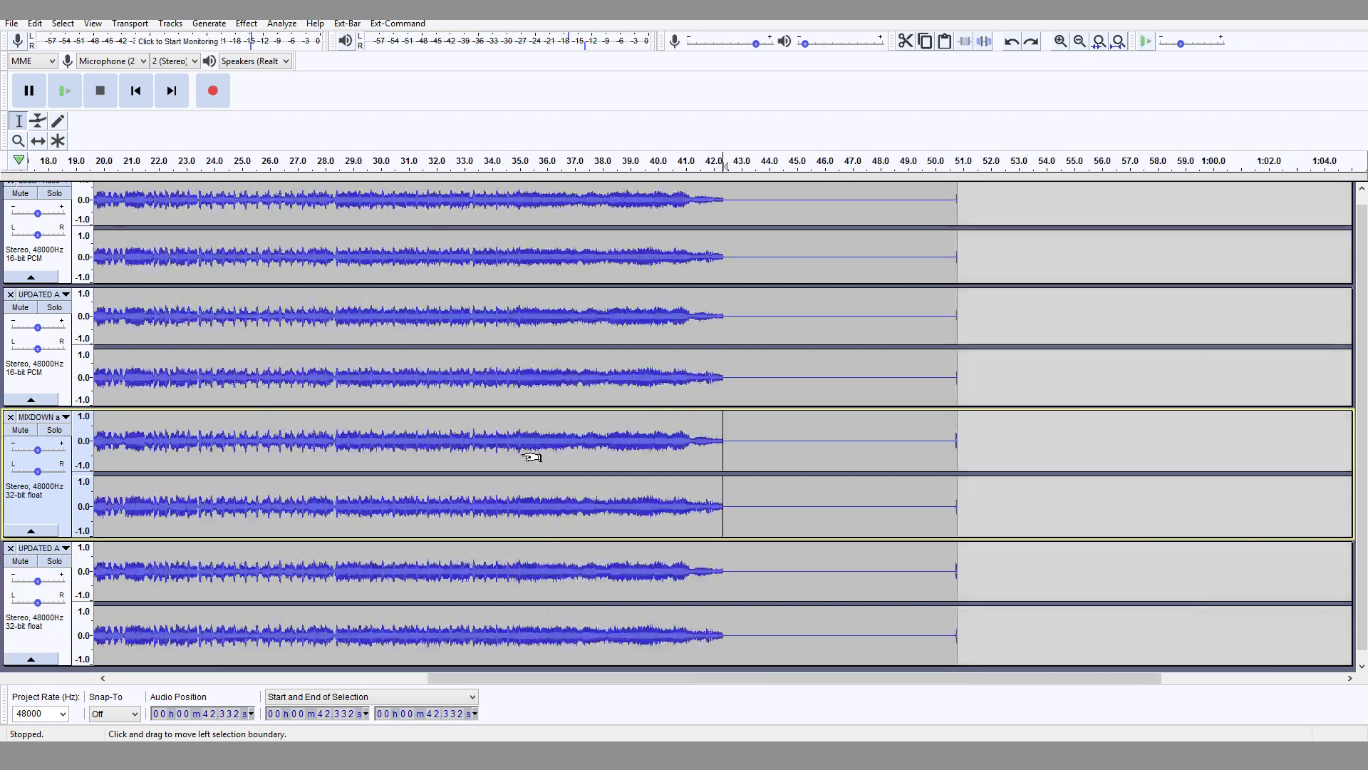
pyautogui.hotkey('ctrl', '3')
pyautogui.hotkey('ctrl', '3')
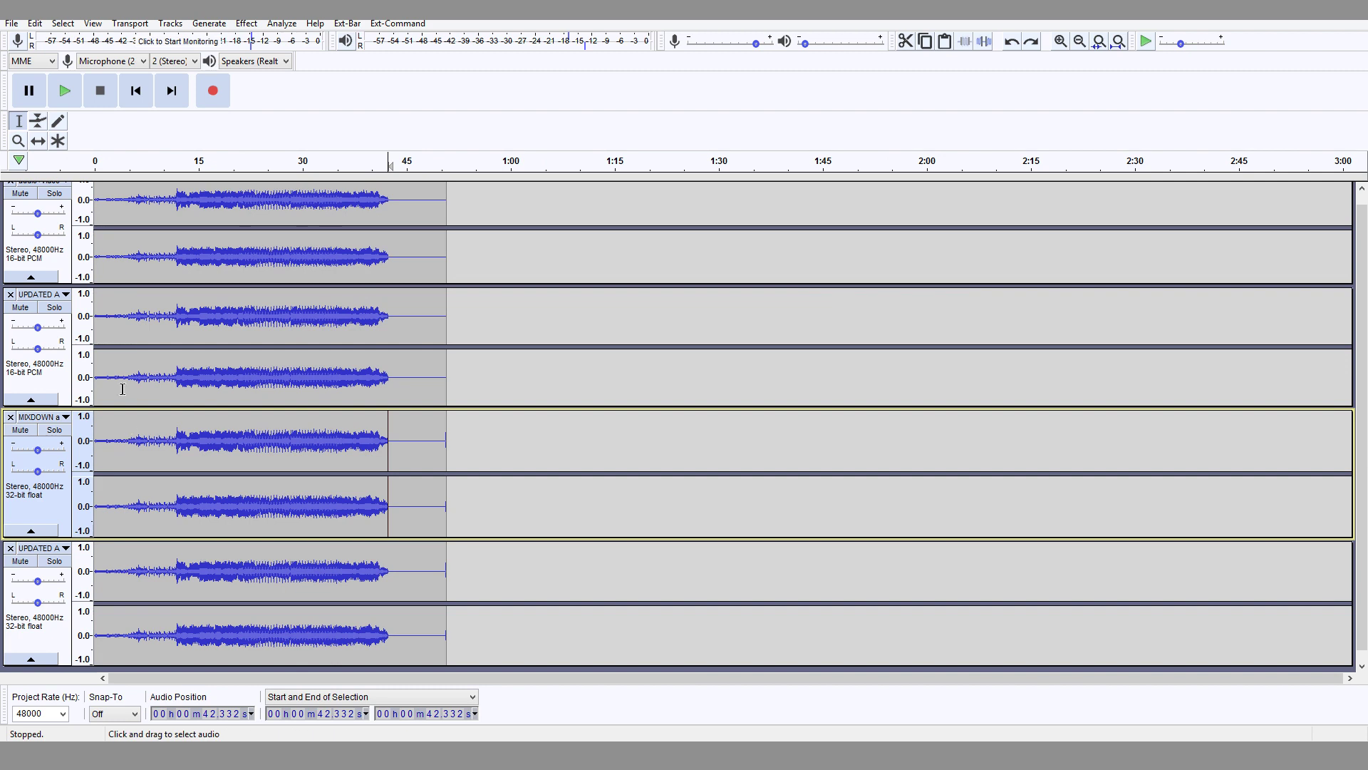
# Examine the very end of the tracks, magnifying the timeline to about 50.3 to 51.0 s.
pyautogui.moveTo(119, 385); pyautogui.dragTo(297, 384)
pyautogui.click(297, 384)
pyautogui.moveTo(488, 385); pyautogui.dragTo(429, 379)
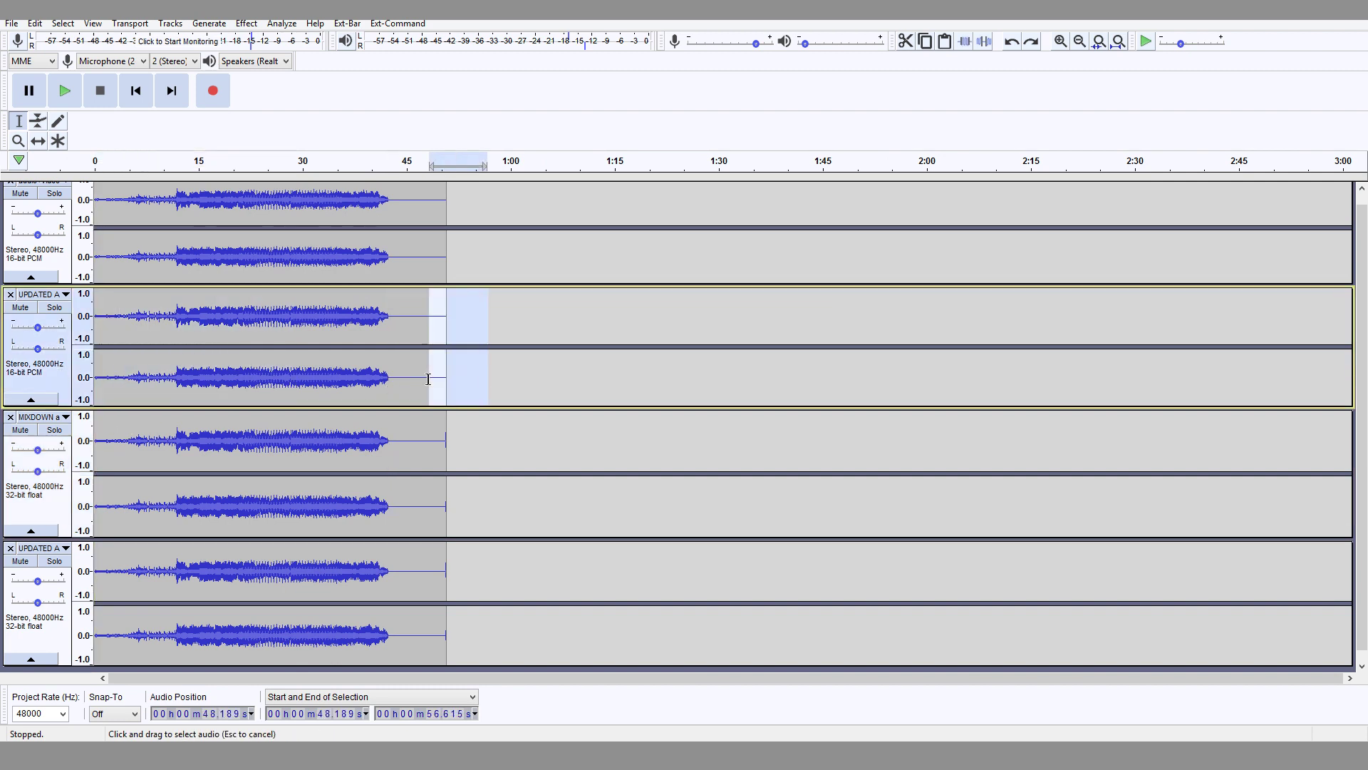
pyautogui.hotkey('ctrl', '1')
pyautogui.hotkey('ctrl', '1')
pyautogui.hotkey('ctrl', '1')
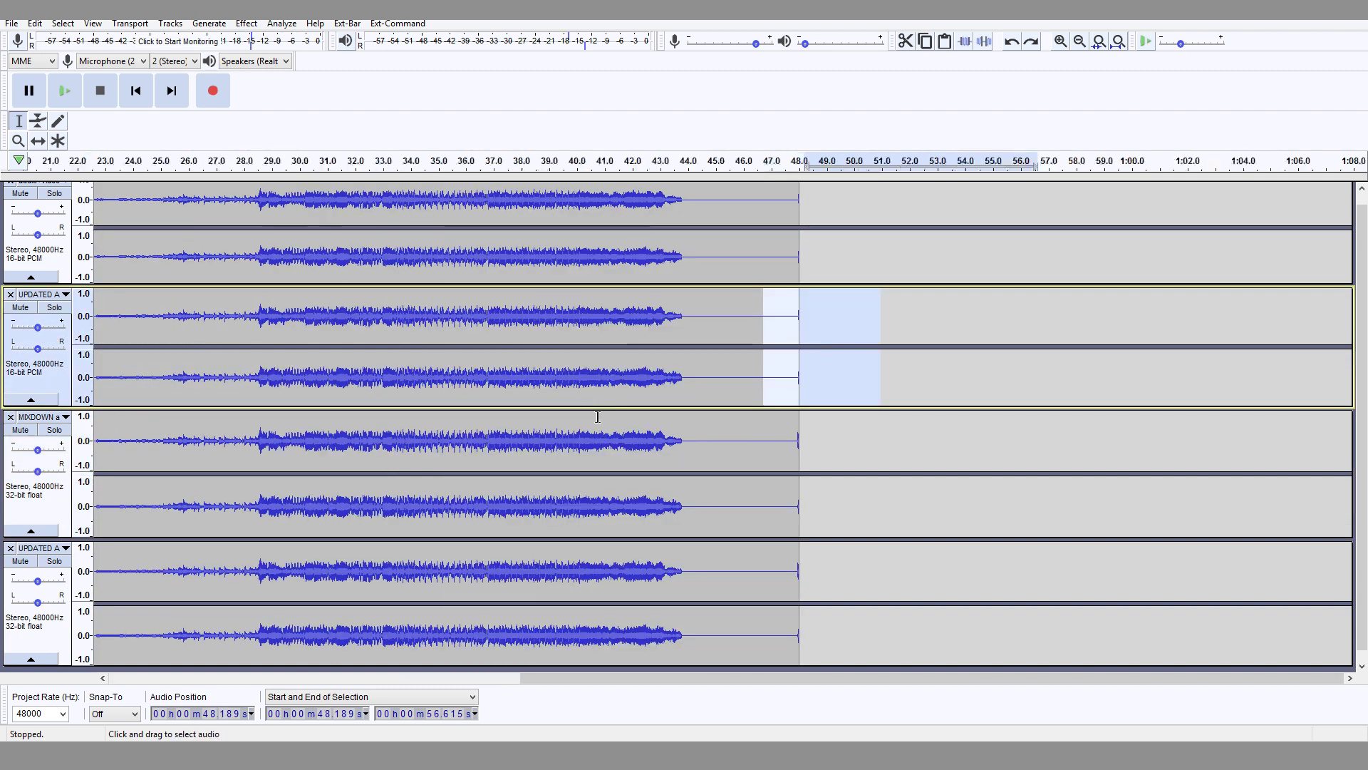
pyautogui.hotkey('ctrl', '1')
pyautogui.hotkey('ctrl', '1')
pyautogui.hotkey('ctrl', '1')
pyautogui.moveTo(195, 335); pyautogui.dragTo(2, 329)
pyautogui.moveTo(474, 335); pyautogui.dragTo(306, 324)
pyautogui.hotkey('ctrl', '1')
pyautogui.hotkey('ctrl', '1')
# Highlight the end burst from about 50.744 to 50.799 s in the last two tracks and 50.745 to 50.806 s in the second track.
pyautogui.moveTo(832, 456); pyautogui.dragTo(929, 618)
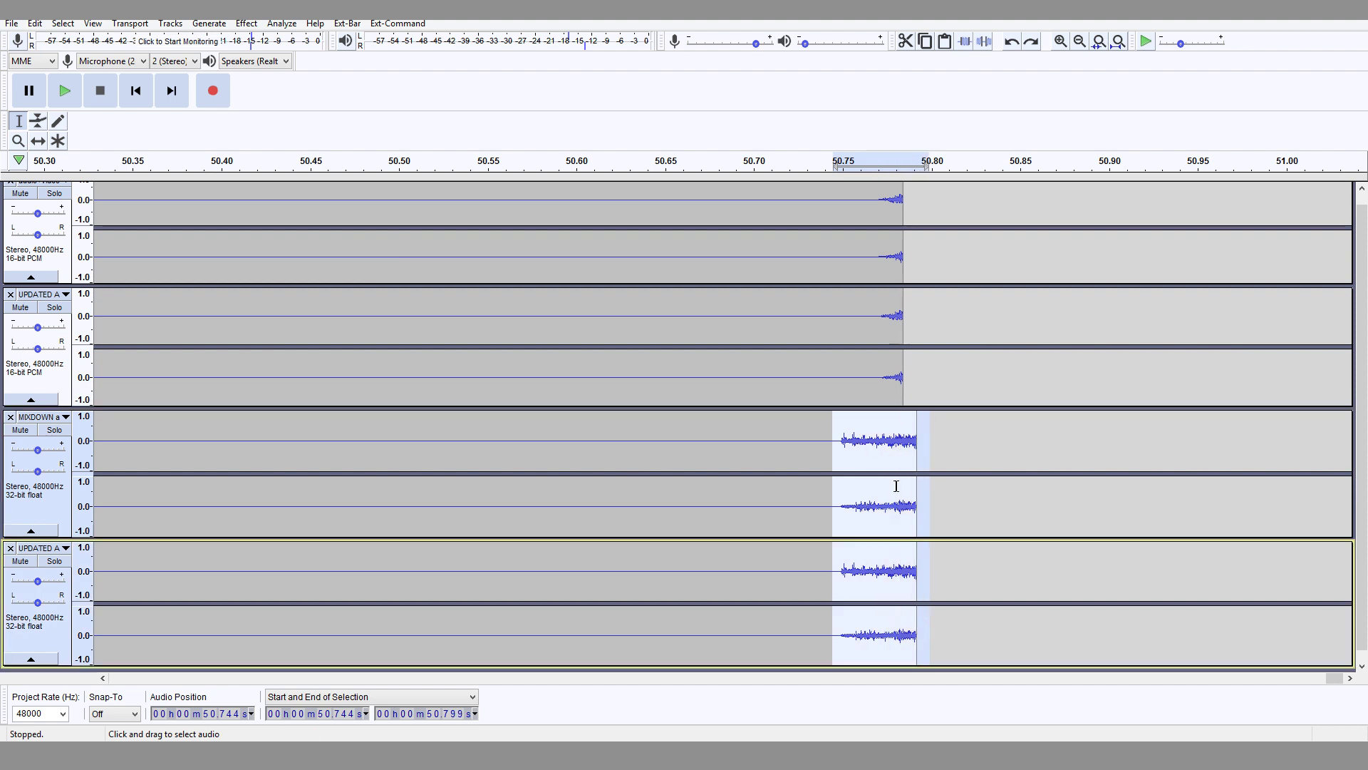
pyautogui.moveTo(855, 314); pyautogui.dragTo(959, 371)
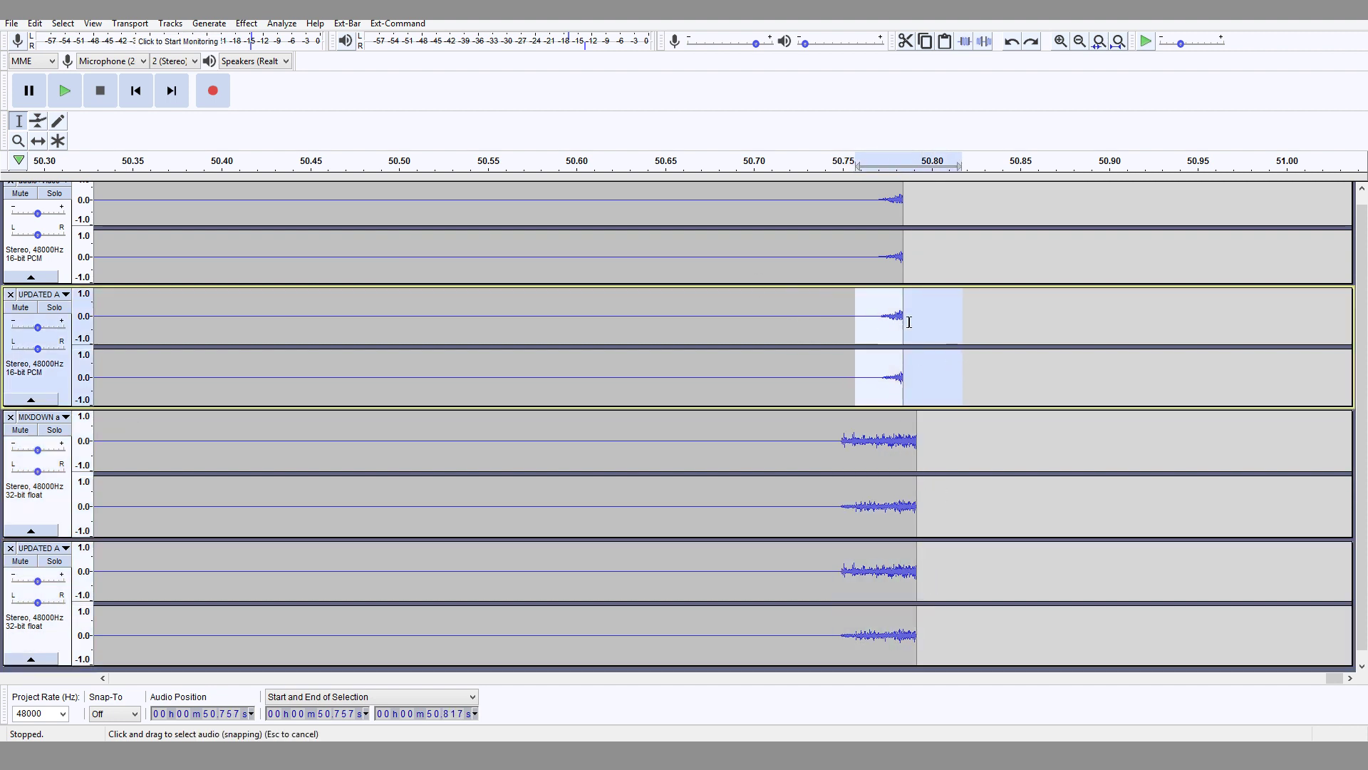
pyautogui.moveTo(802, 325); pyautogui.dragTo(926, 391)
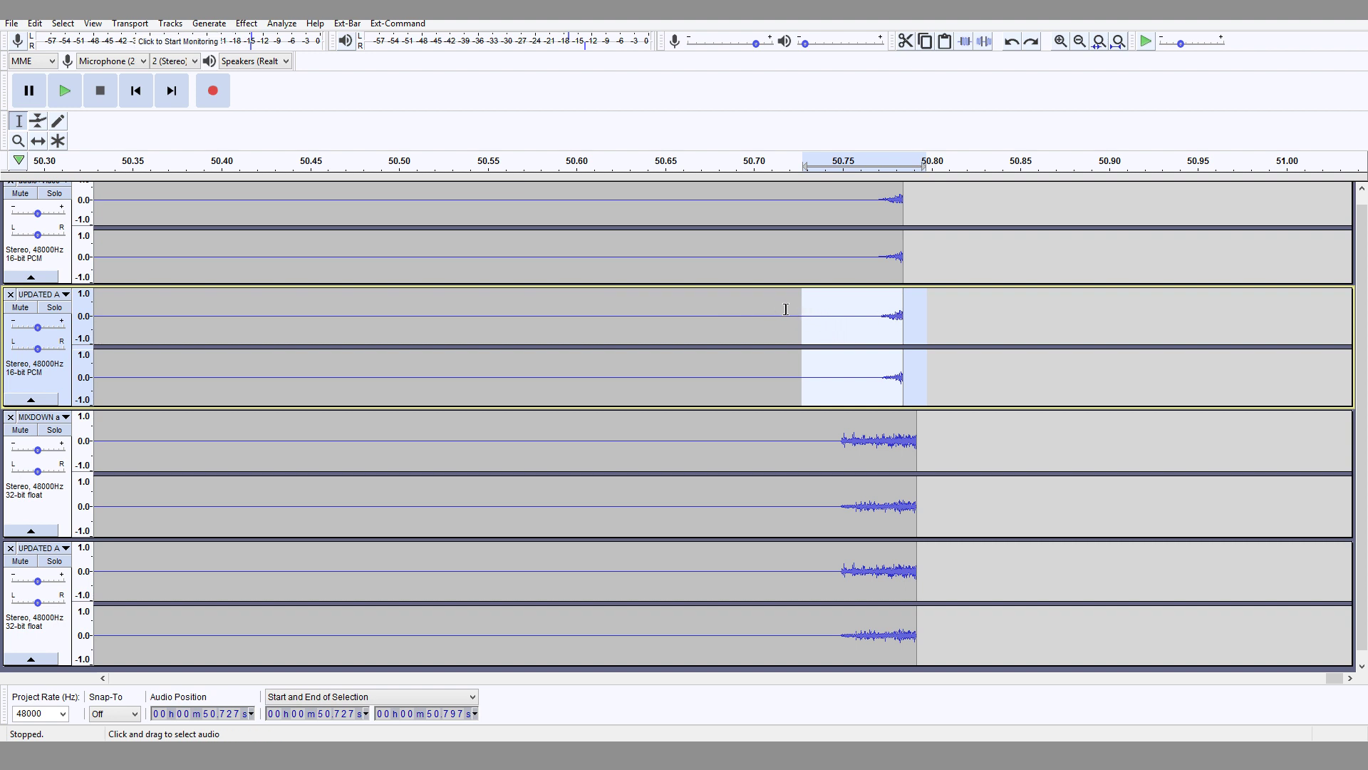
pyautogui.moveTo(833, 315); pyautogui.dragTo(942, 373)
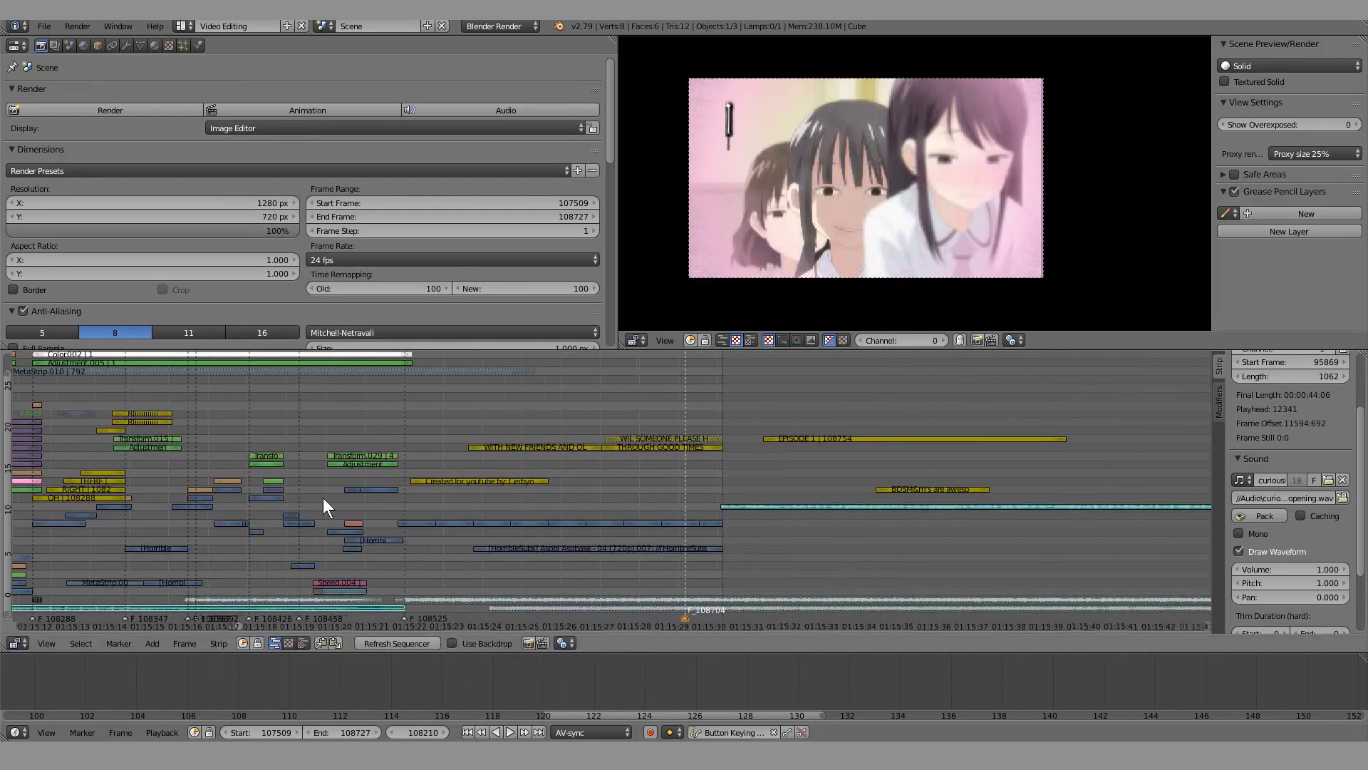
# Switch to Blender, place the playhead at frame 108505 over the two lowest sound strips, and briefly play the sequence.
pyautogui.keyDown('ctrl'); pyautogui.moveTo(323, 497); pyautogui.dragTo(617, 493, button='middle'); pyautogui.keyUp('ctrl')
pyautogui.click(617, 492)
pyautogui.hotkey('alt', 'a')
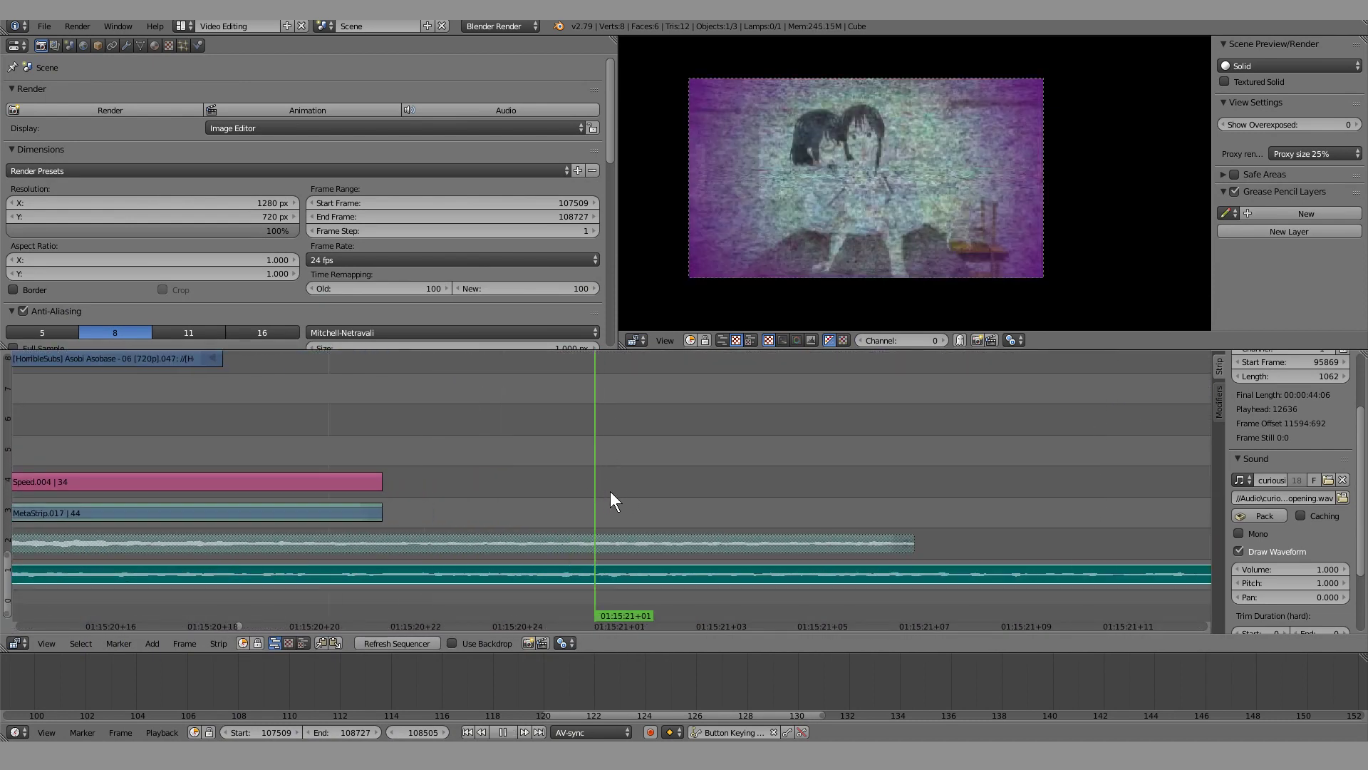
pyautogui.hotkey('alt', 'a')
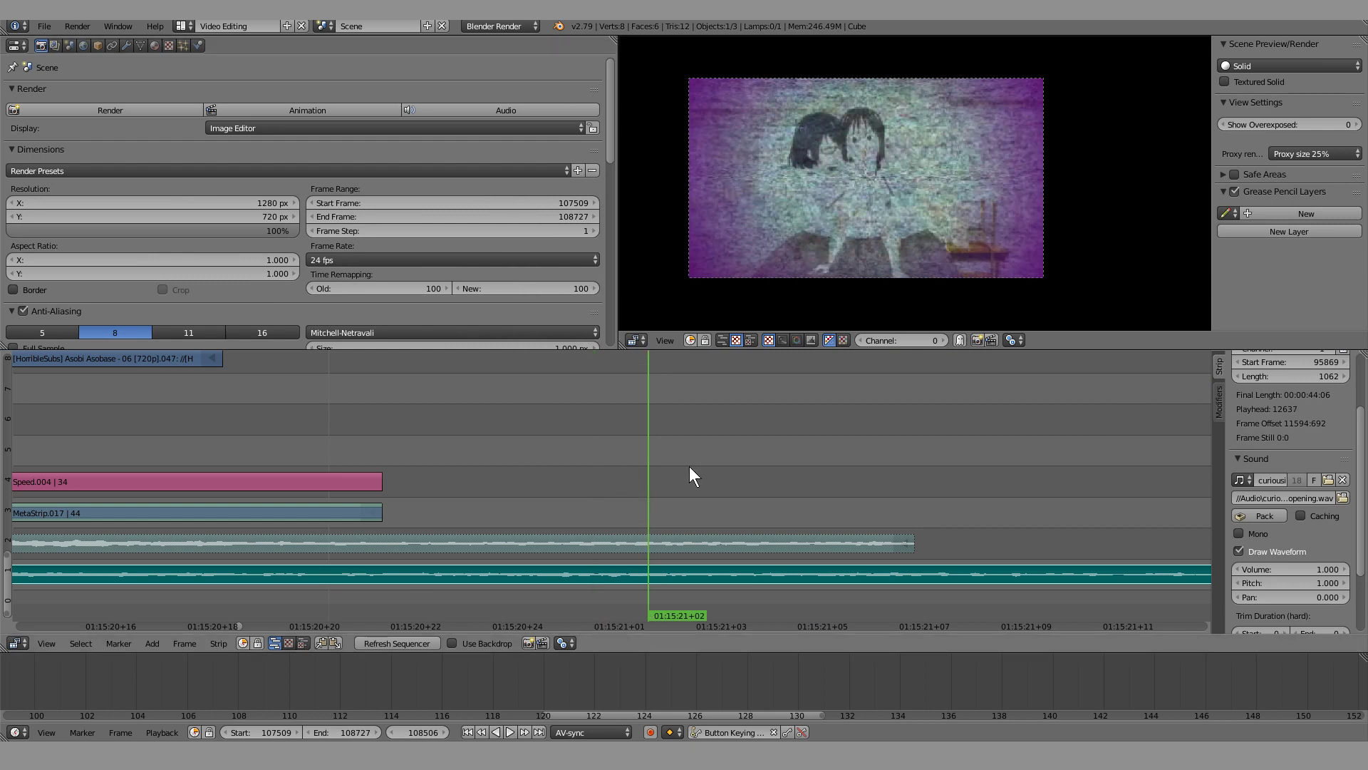
# Repeatedly start and stop playback around frame 108505, leaving the playhead on that frame above the sound strips.
pyautogui.click(602, 476)
pyautogui.hotkey('alt', 'a')
pyautogui.hotkey('alt', 'a')
pyautogui.hotkey('alt', 'a')
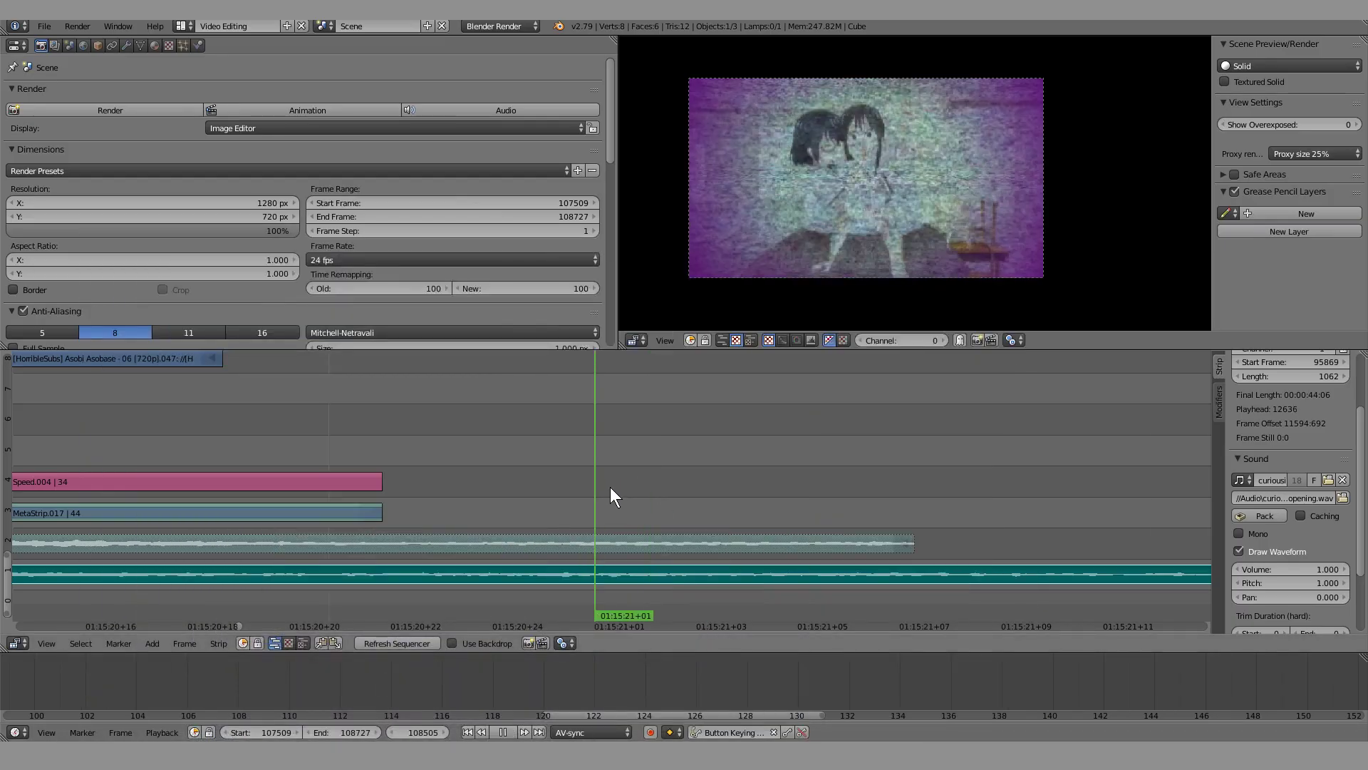
pyautogui.moveTo(651, 486); pyautogui.dragTo(614, 488)
pyautogui.hotkey('alt', 'a')
pyautogui.moveTo(616, 510); pyautogui.dragTo(613, 572)
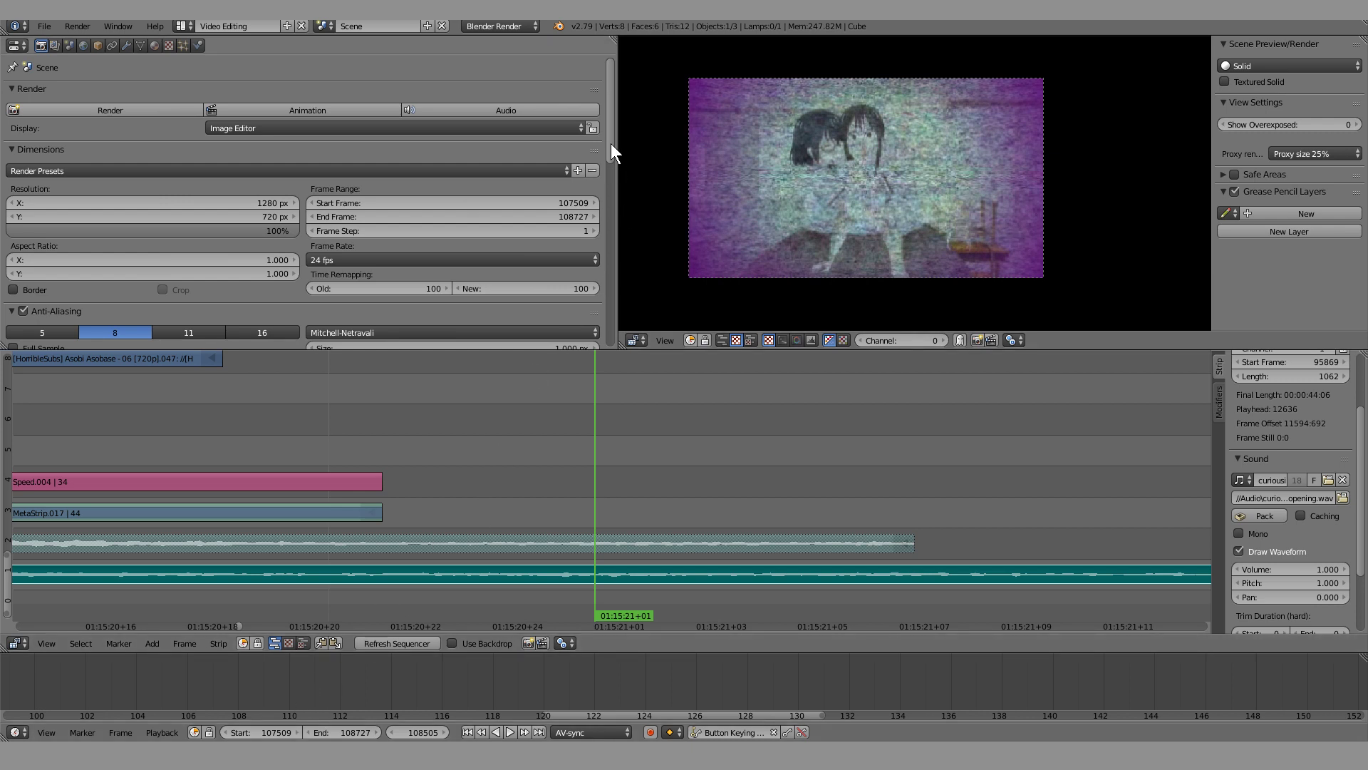
pyautogui.moveTo(609, 143)
pyautogui.mouseDown()
pyautogui.moveTo(601, 186)
pyautogui.moveTo(618, 148)
pyautogui.mouseUp()
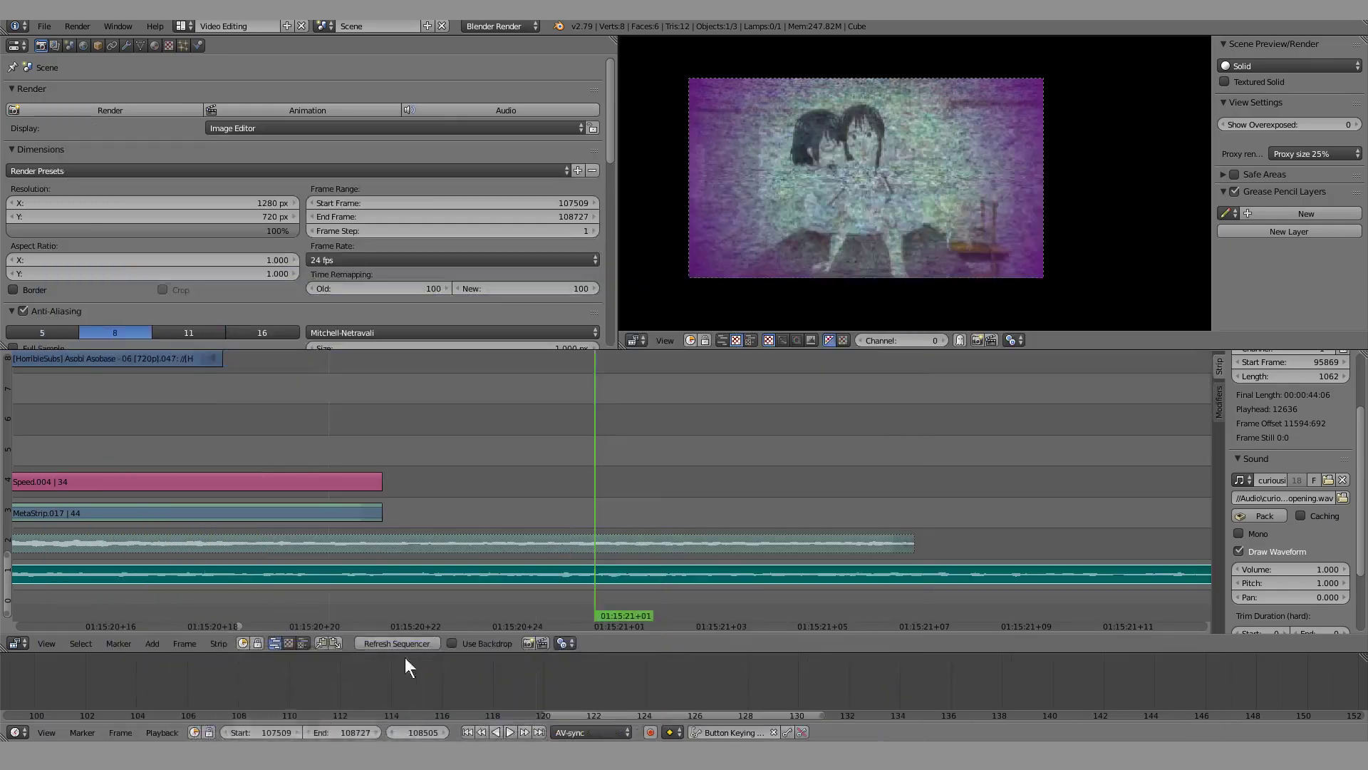
# View the strips of the whole opening sequence in the sequencer.
pyautogui.scroll(-6, 648, 484)
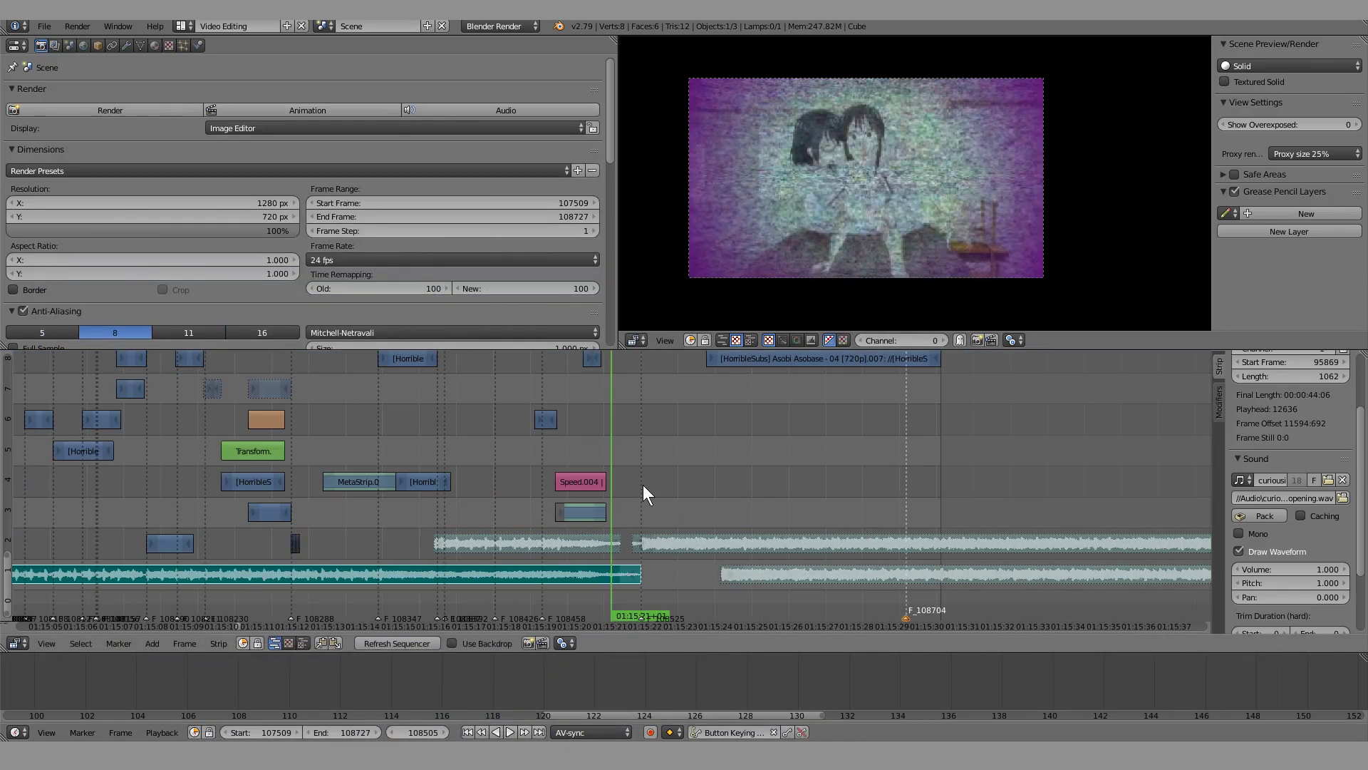
pyautogui.scroll(-8, 574, 492)
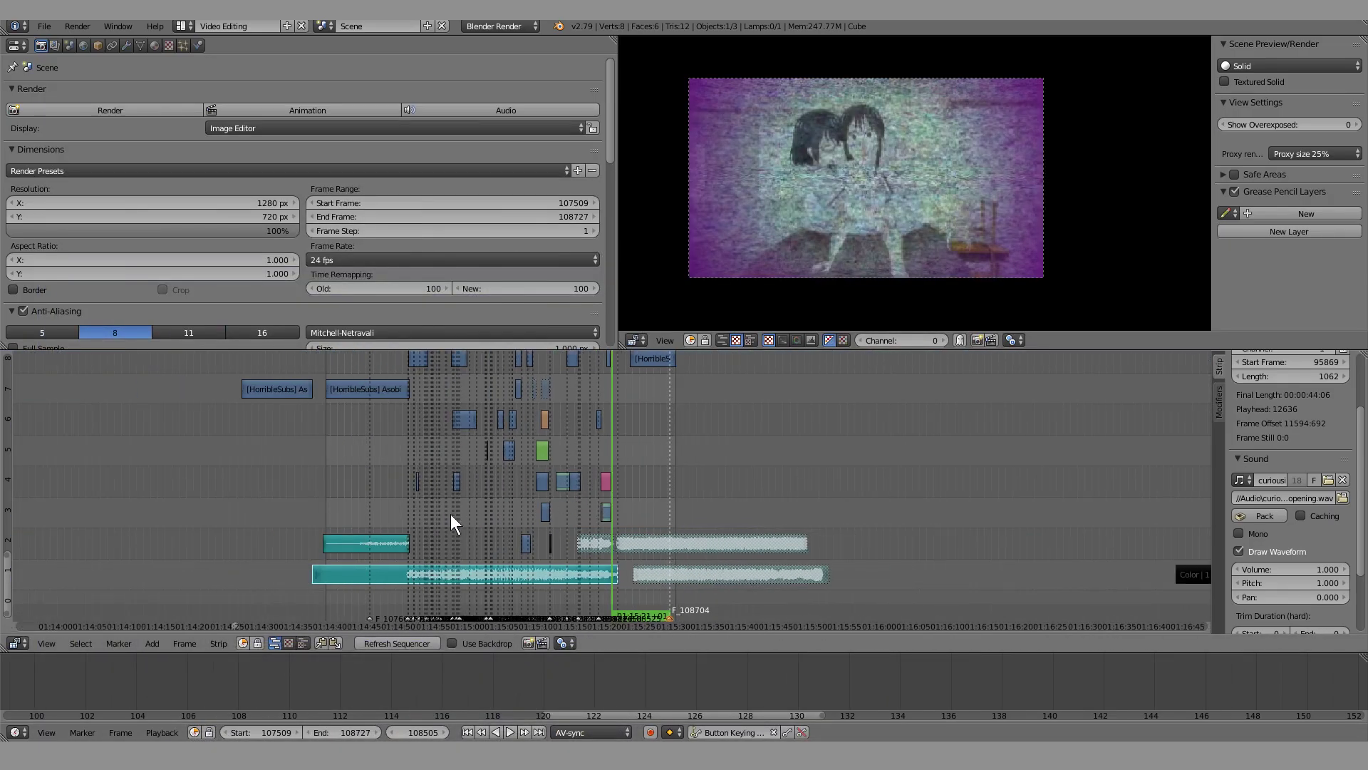
pyautogui.press('Home')
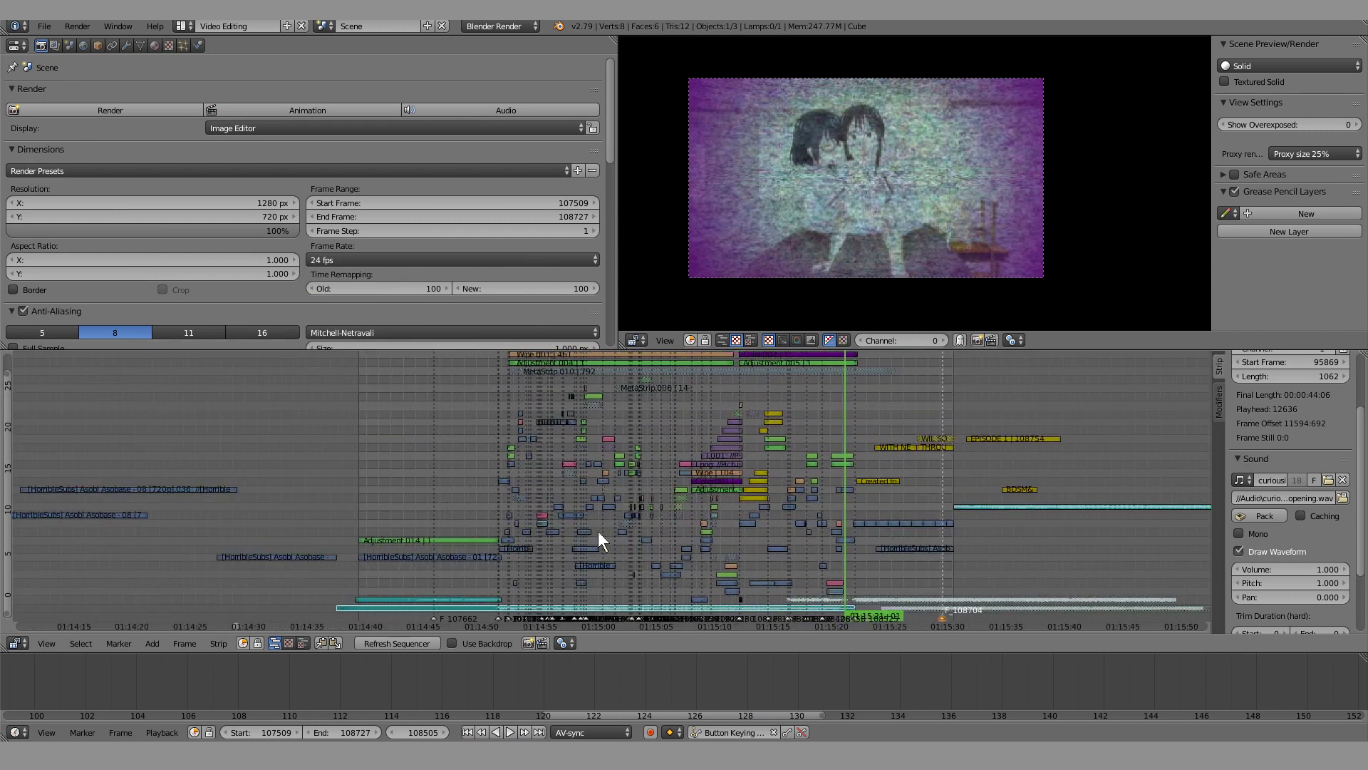
pyautogui.click(456, 491)
pyautogui.scroll(3, 358, 464)
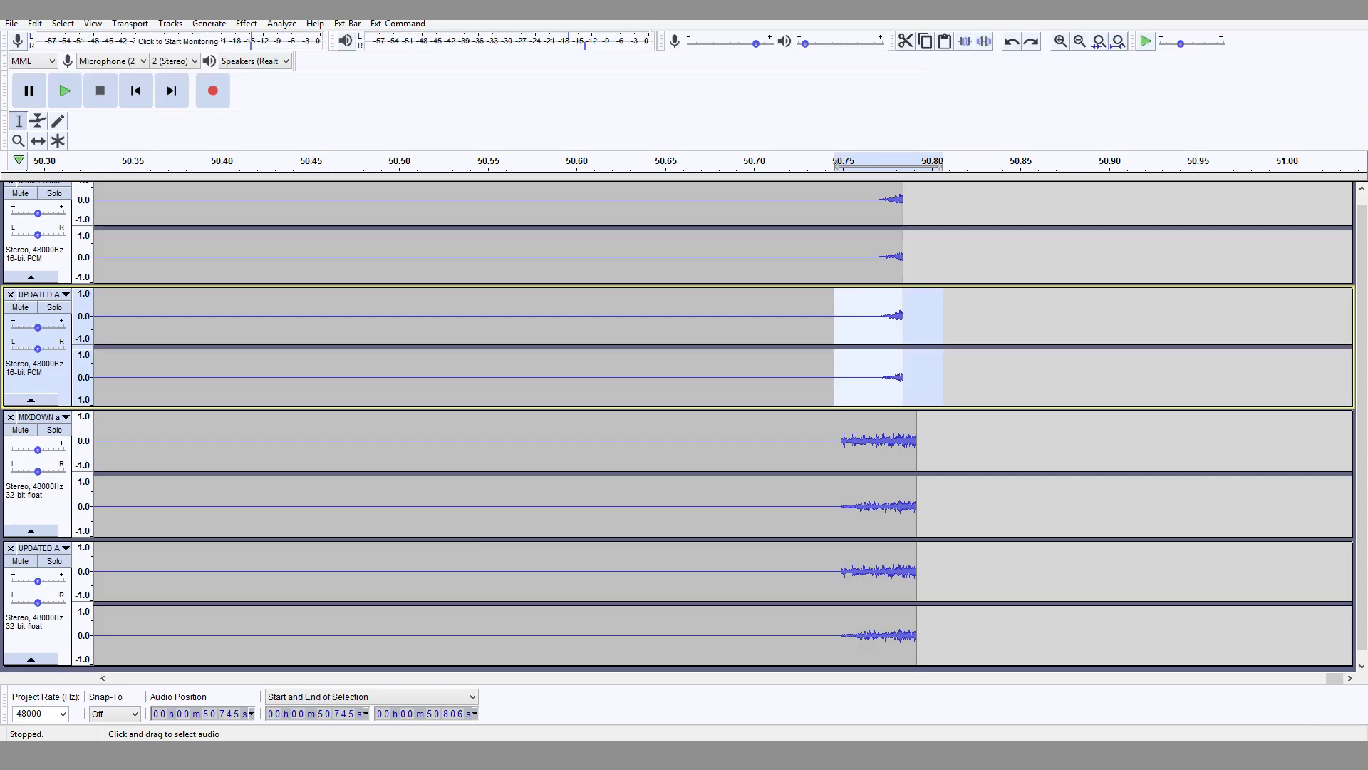
# Switch to Audacity, highlight the second track from about 50.739 to 50.808 s, and return to the overview with the cursor near 13.7 s in audio+video.
pyautogui.click(746, 345)
pyautogui.moveTo(944, 333); pyautogui.dragTo(825, 331)
pyautogui.keyDown('ctrl'); pyautogui.scroll(-7, 856, 369); pyautogui.keyUp('ctrl')
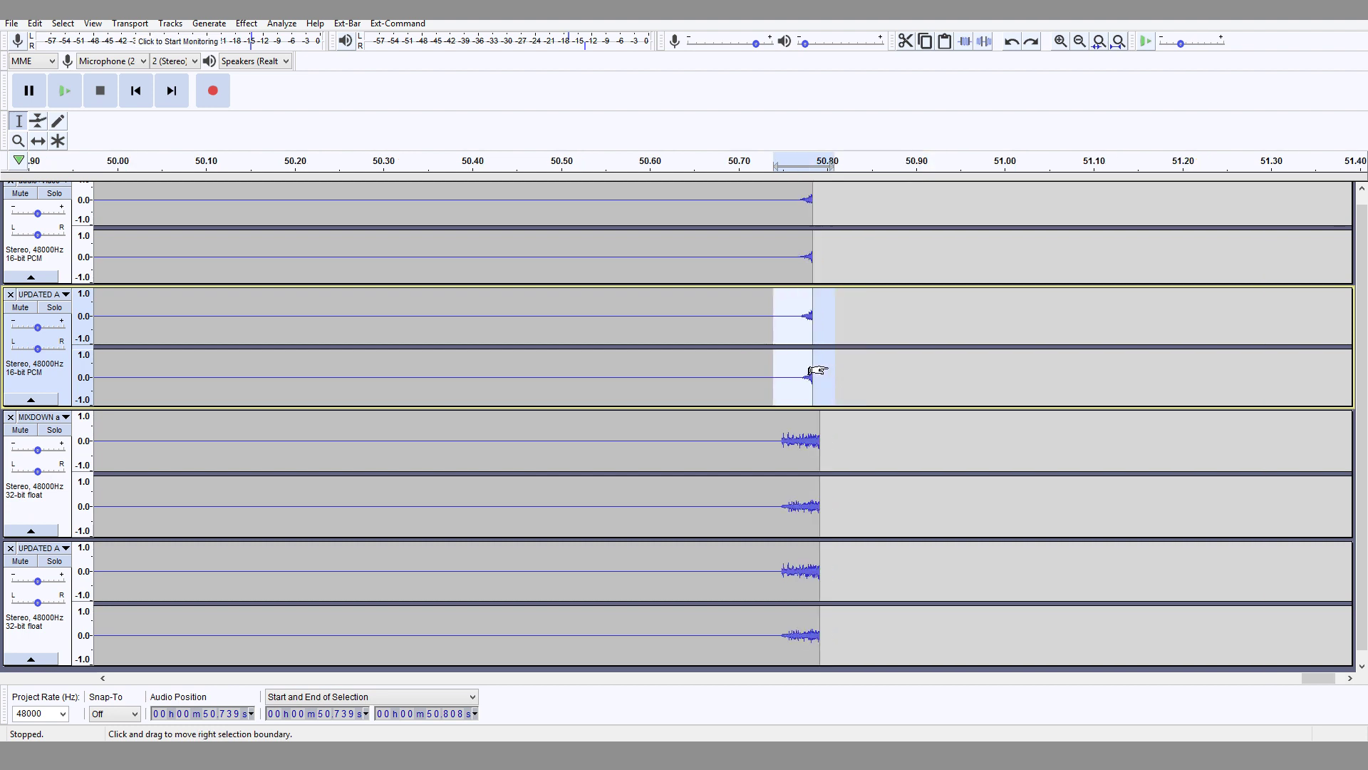
pyautogui.moveTo(387, 329); pyautogui.dragTo(99, 333)
pyautogui.doubleClick(292, 364)
pyautogui.click(284, 277)
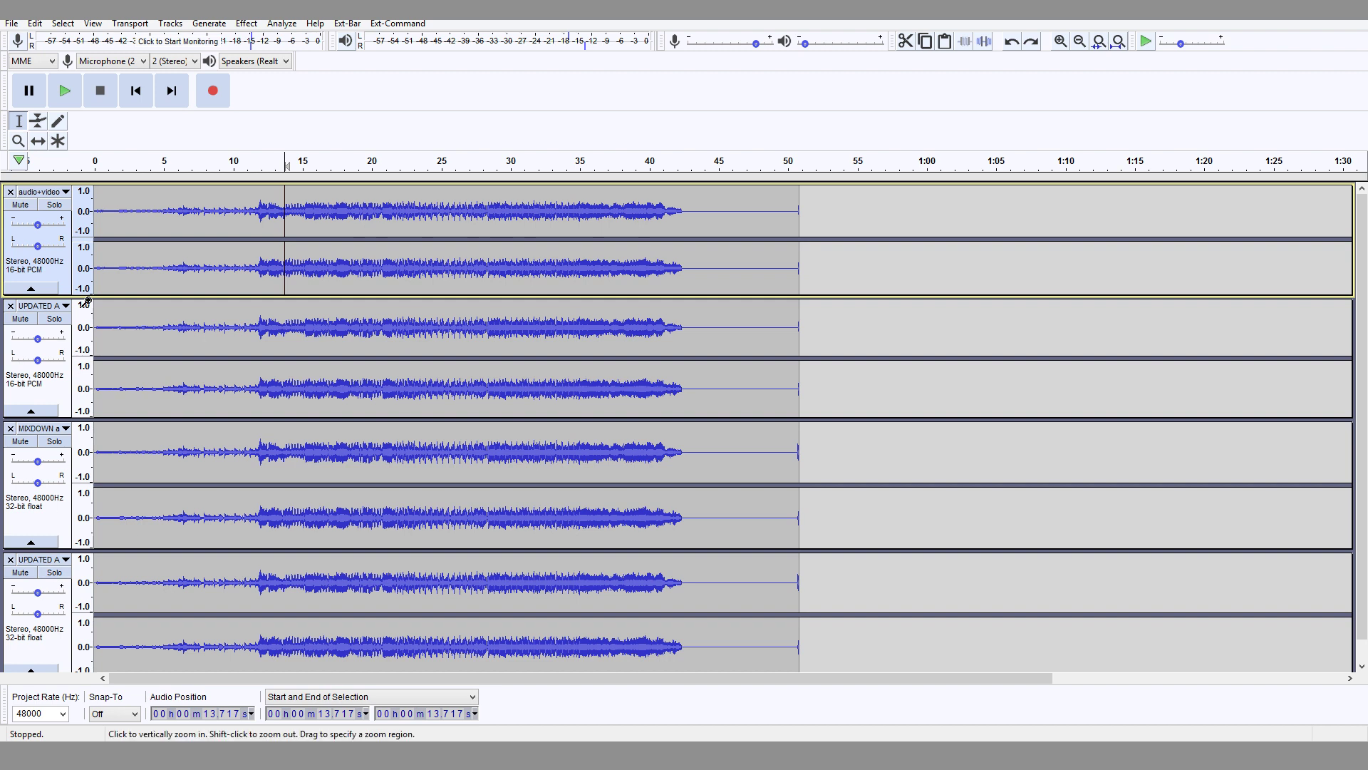
# Mute the MIXDOWN track and the last UPDATED track, and select about 11.7 to 19.7 s of the audio+video track.
pyautogui.click(20, 441)
pyautogui.click(20, 572)
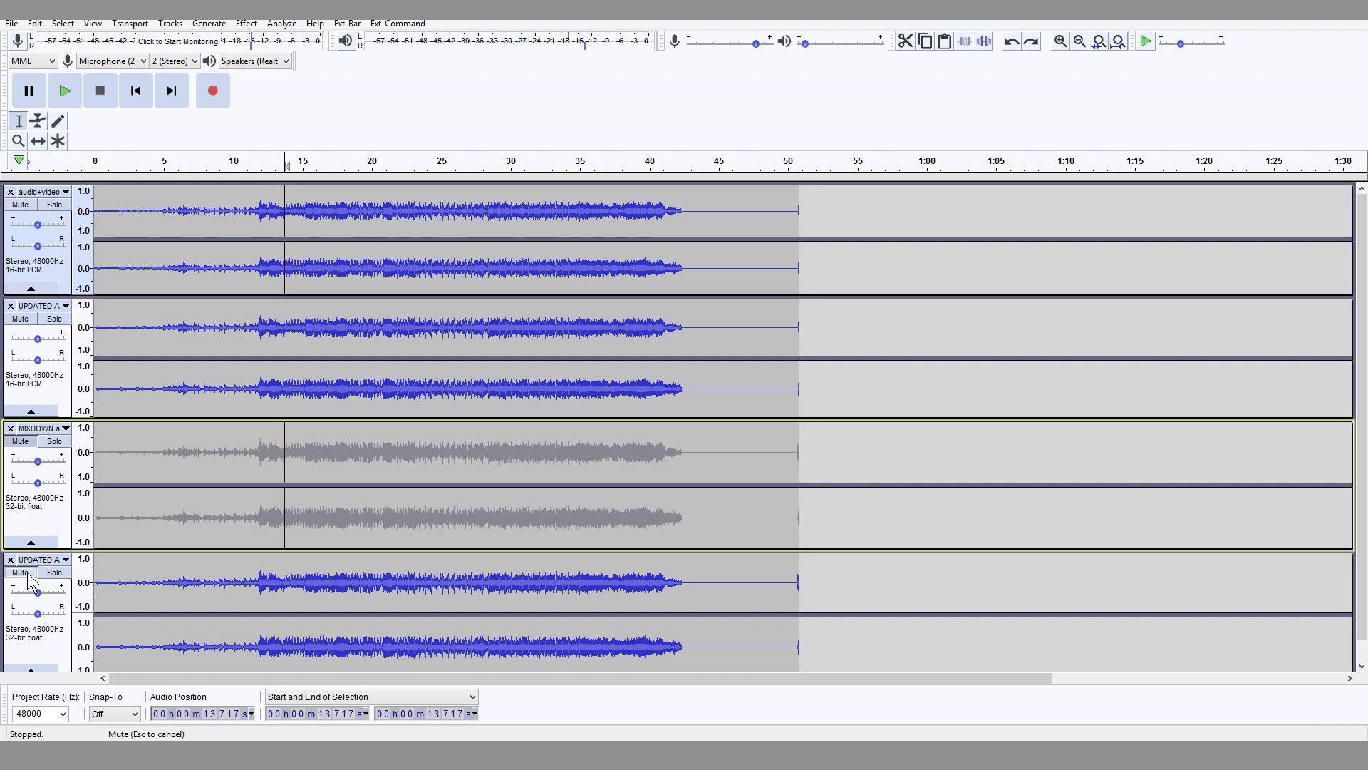
pyautogui.moveTo(221, 241); pyautogui.dragTo(461, 262)
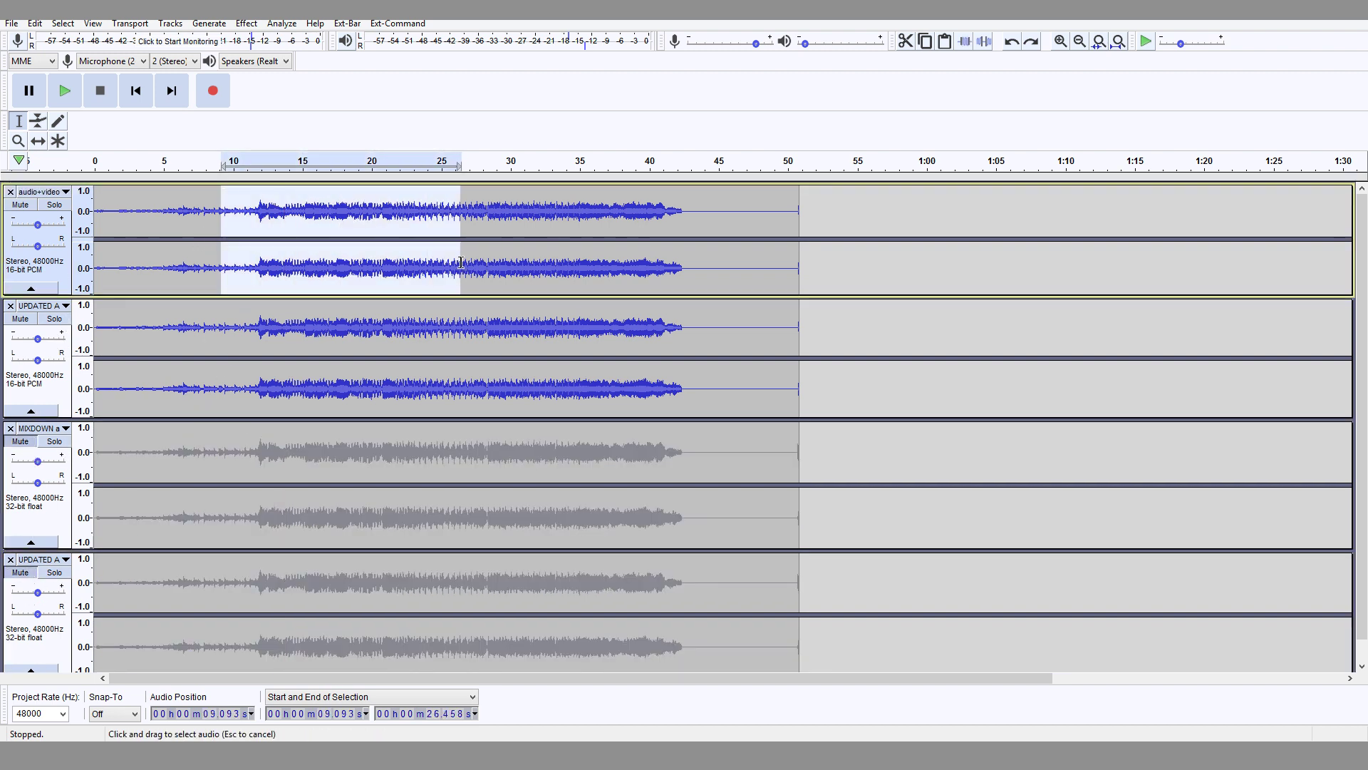
pyautogui.click(248, 249)
pyautogui.moveTo(257, 263); pyautogui.dragTo(368, 267)
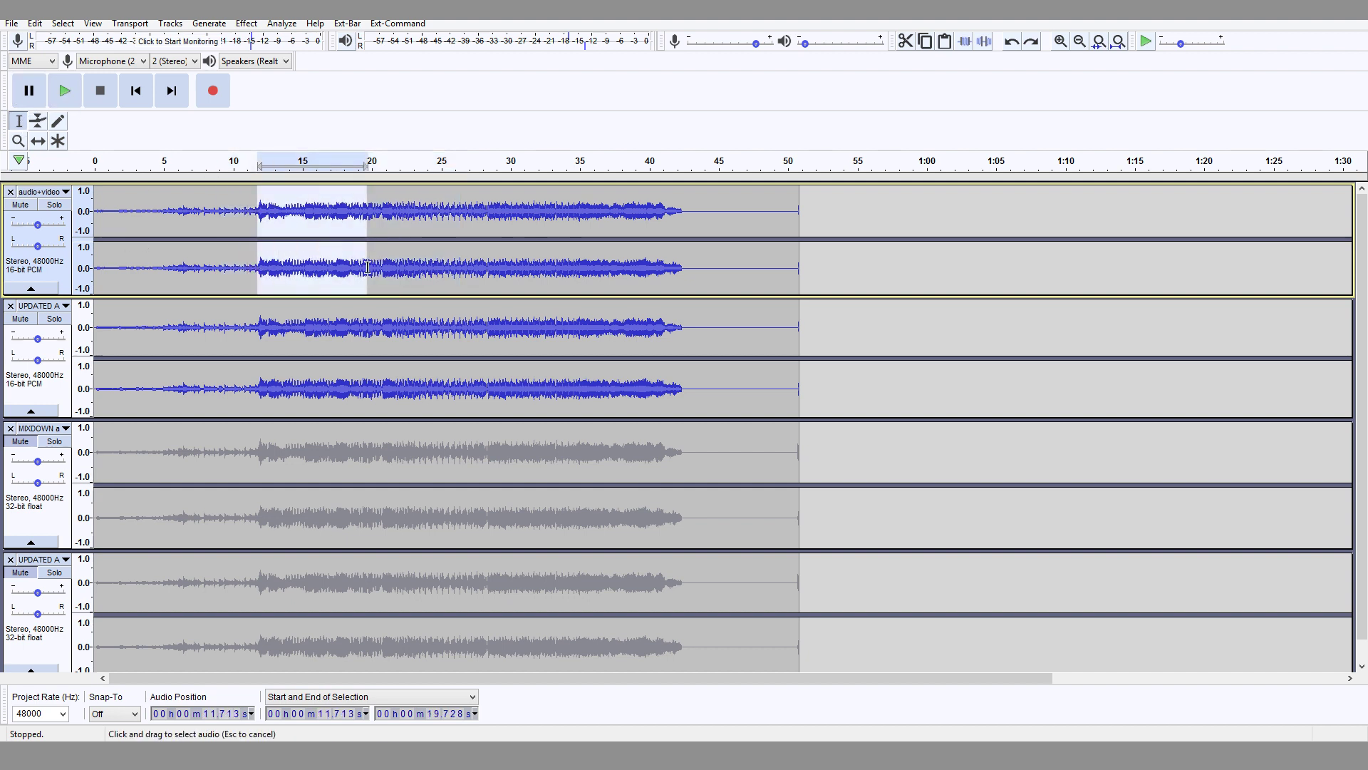
# Play the selected passage, alternately soloing the audio+video track and the first UPDATED track to compare them, and pause.
pyautogui.click(65, 90)
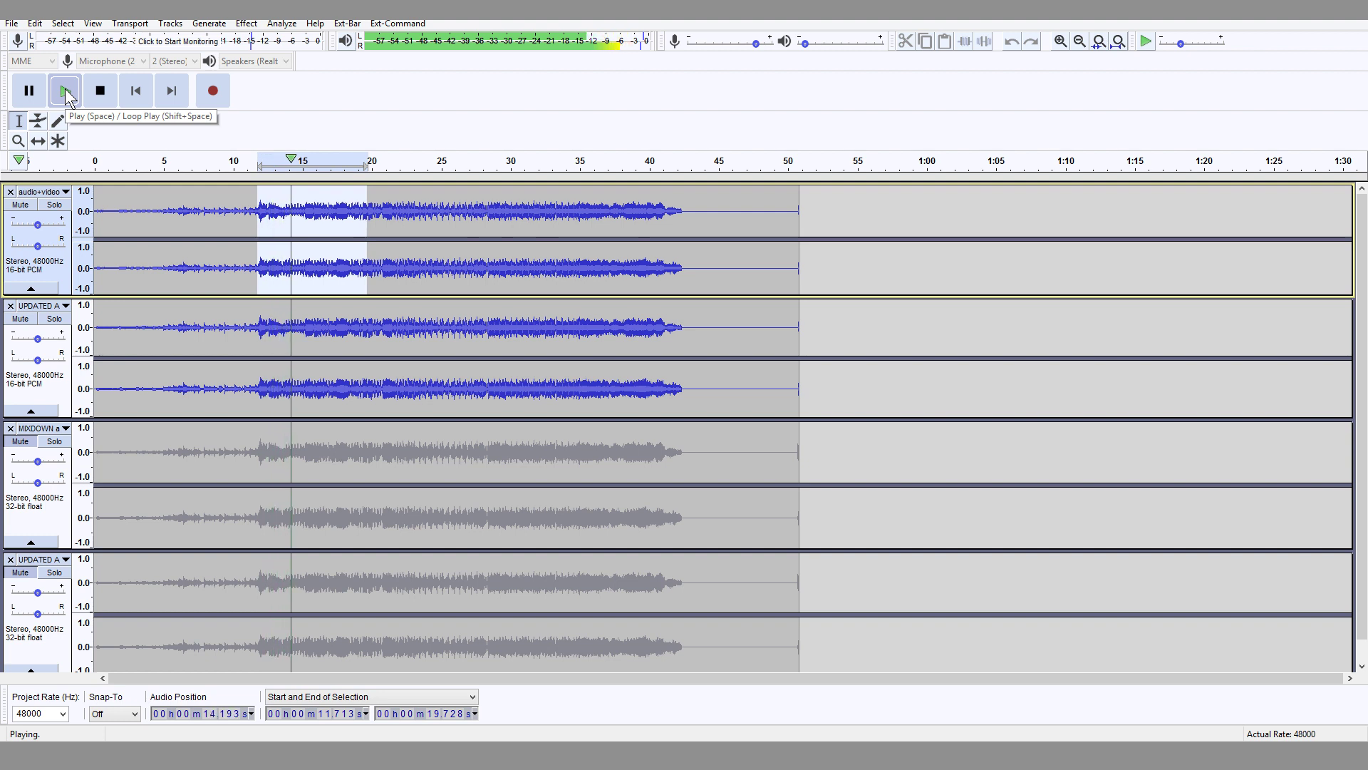
pyautogui.click(56, 206)
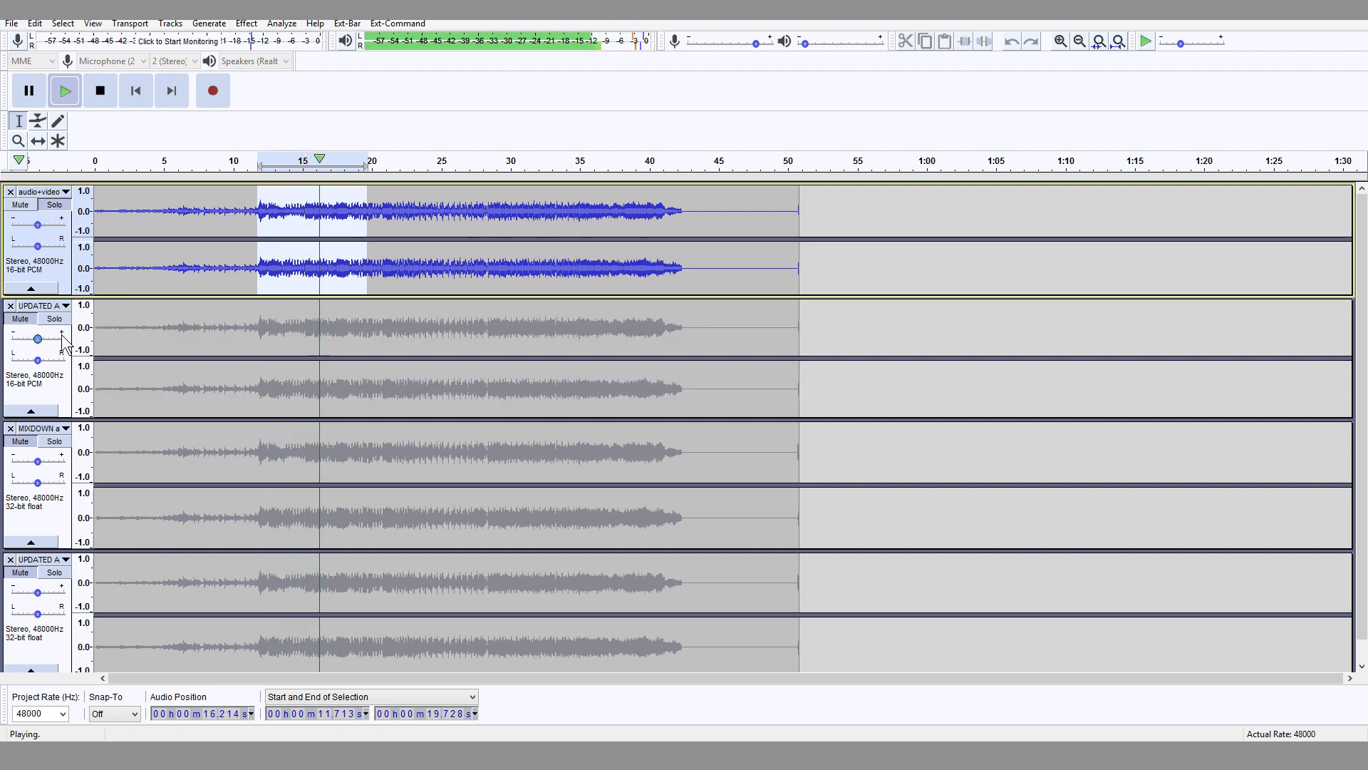
pyautogui.click(54, 319)
pyautogui.click(55, 205)
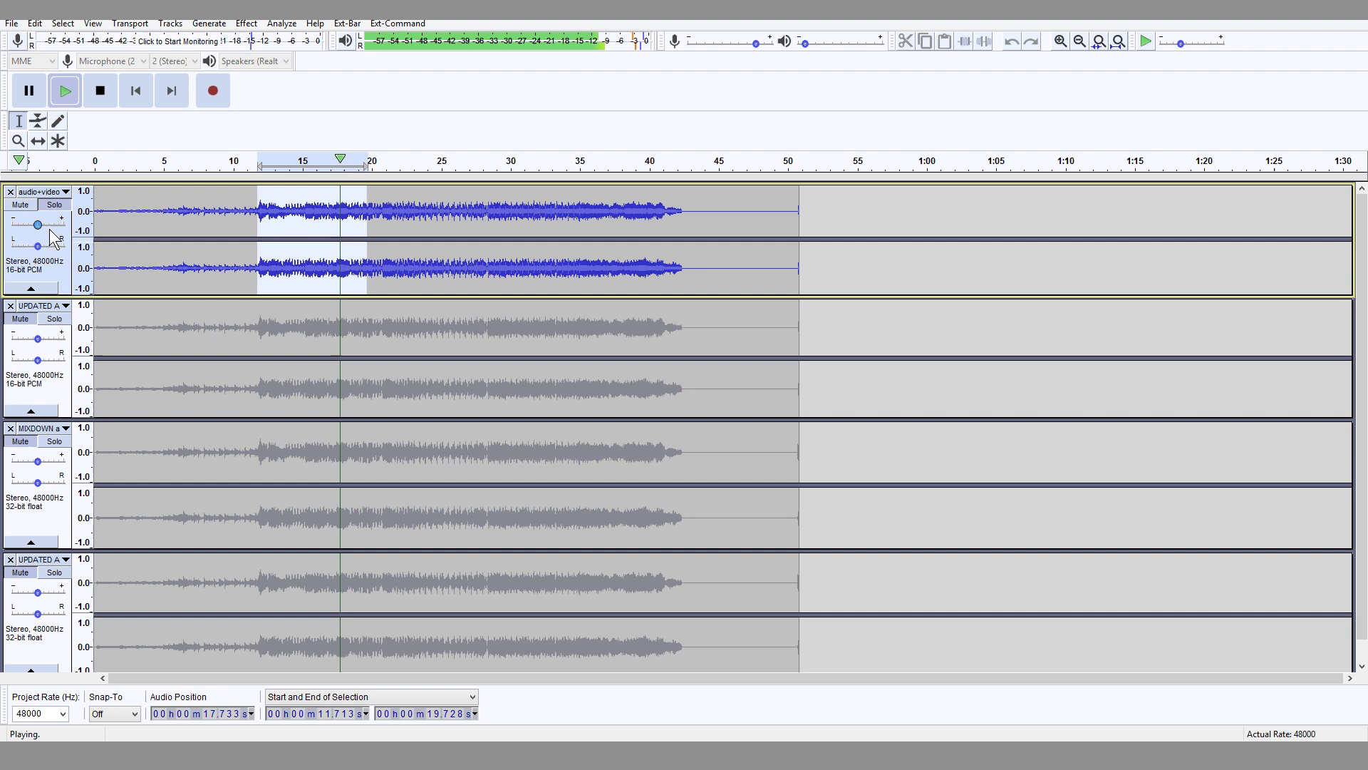
pyautogui.click(54, 318)
pyautogui.click(29, 91)
# Select about 11.4 to 18.9 s of the audio+video track and unmute that track.
pyautogui.click(292, 276)
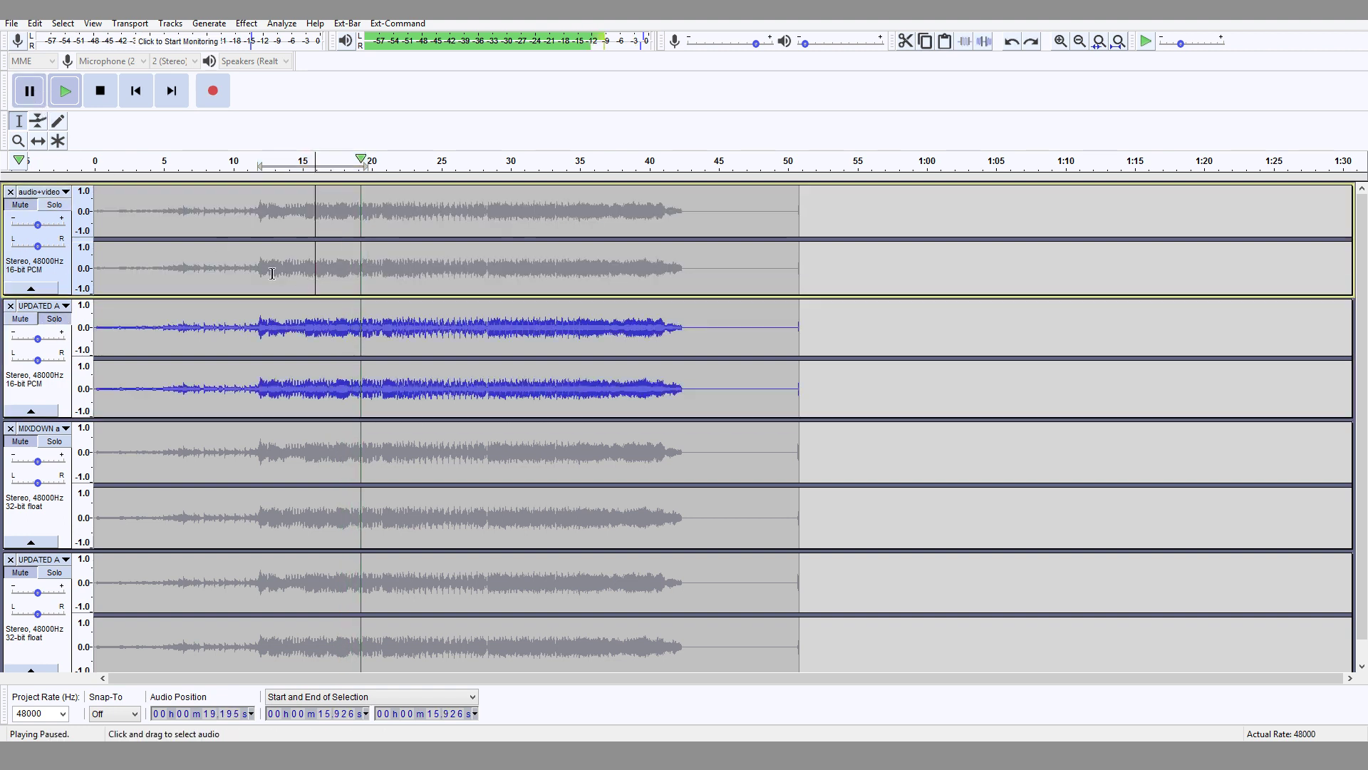
pyautogui.moveTo(253, 271); pyautogui.dragTo(335, 270)
pyautogui.click(283, 326)
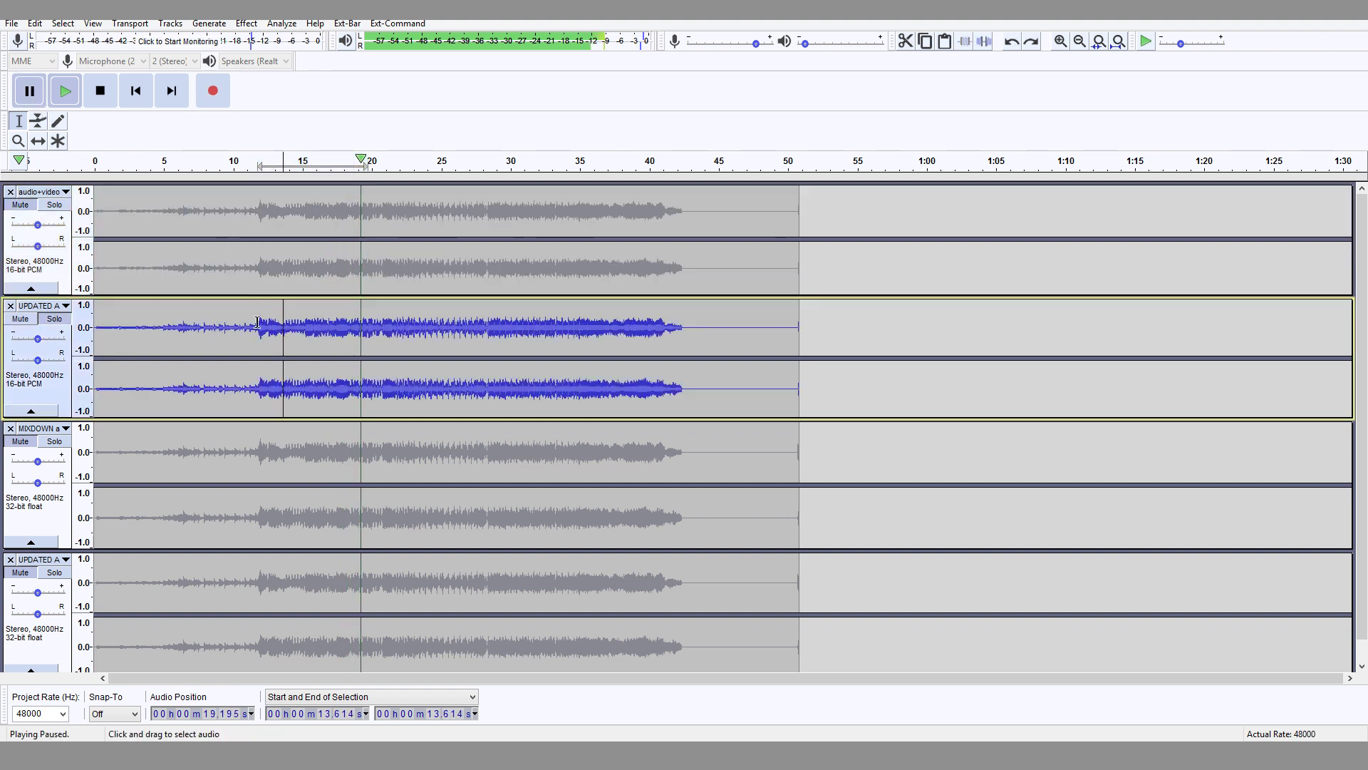
pyautogui.moveTo(251, 289); pyautogui.dragTo(355, 290)
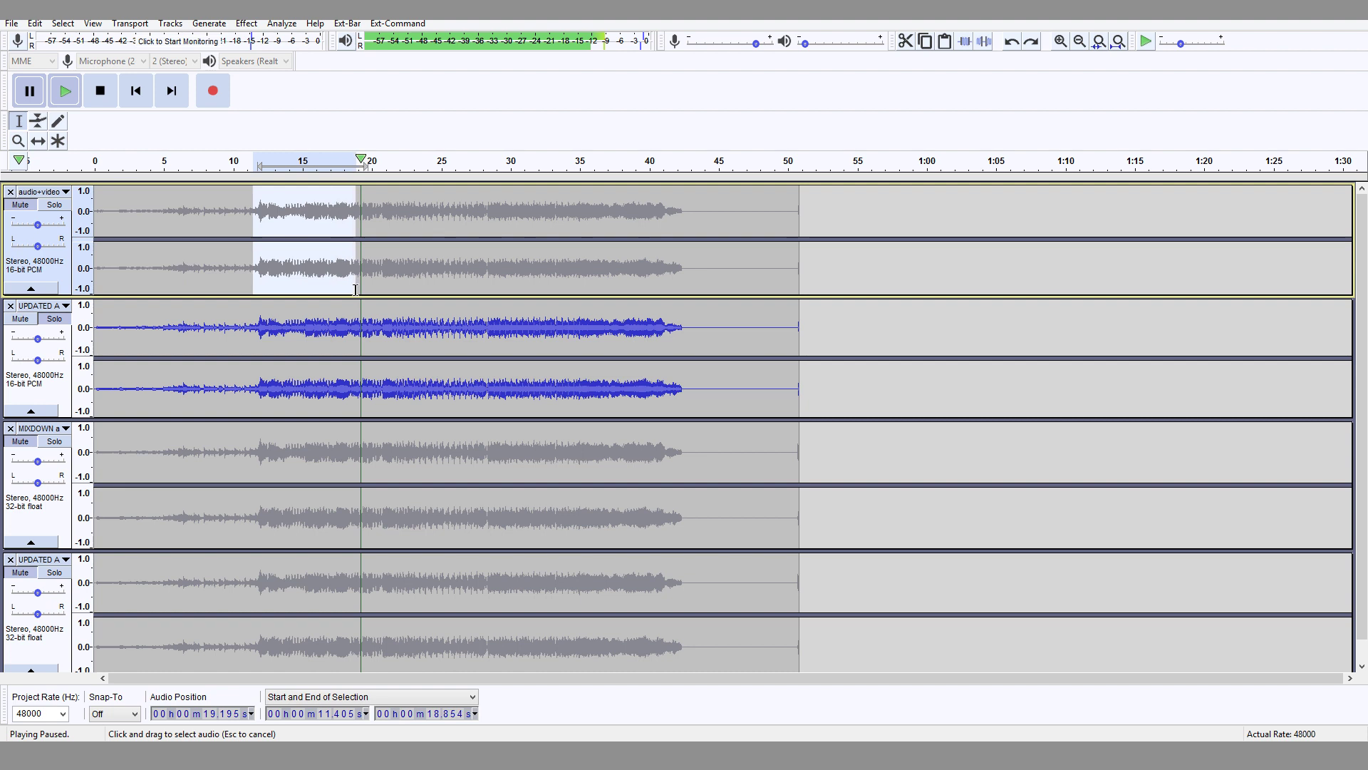
pyautogui.click(29, 208)
# Highlight about 11.6 to 15.4 s across MIXDOWN and the last UPDATED track, and about 11.7 to 13.4 s across the first UPDATED track and MIXDOWN.
pyautogui.click(271, 466)
pyautogui.scroll(-1, 253, 454)
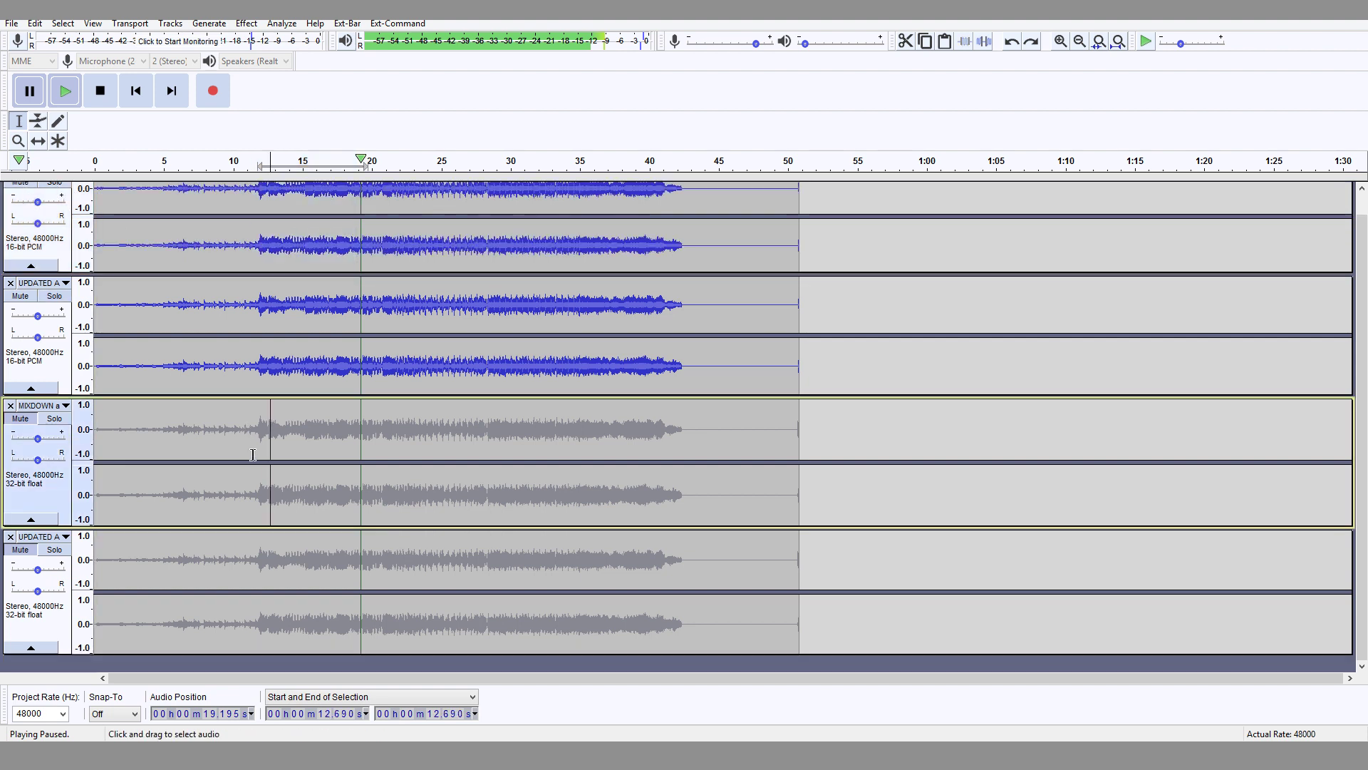
pyautogui.moveTo(254, 455); pyautogui.dragTo(307, 576)
pyautogui.scroll(1, 289, 526)
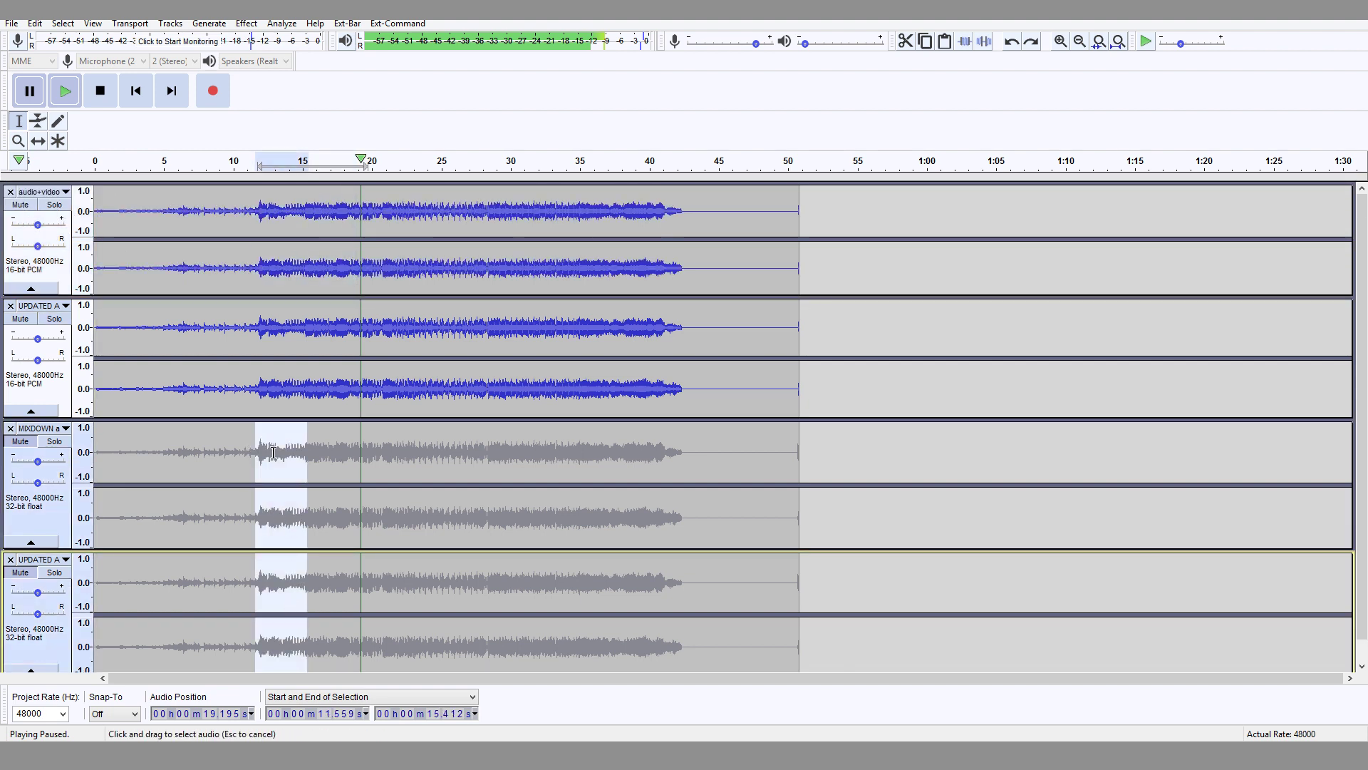
pyautogui.moveTo(257, 322); pyautogui.dragTo(279, 445)
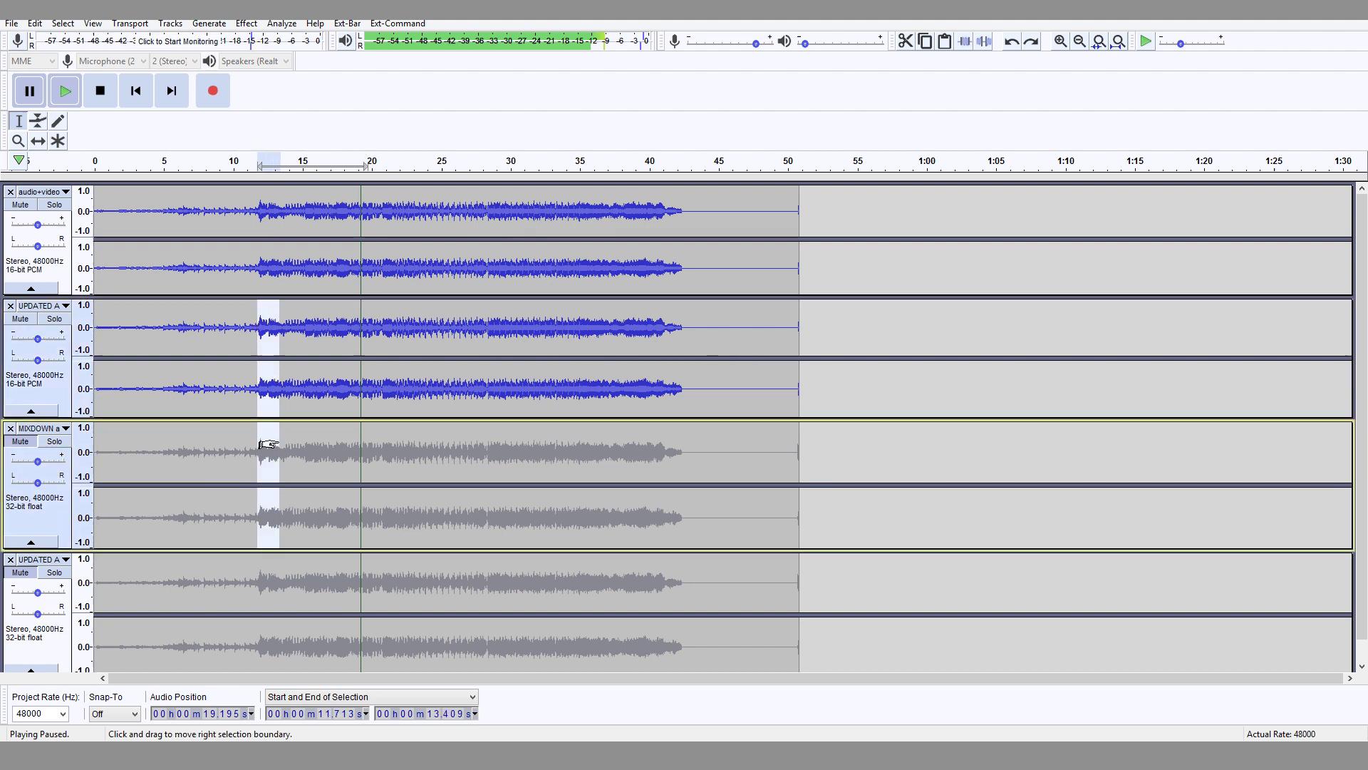
pyautogui.click(273, 345)
# Mute audio+video, unmute MIXDOWN, and select about 10.9 to 19 s across the first UPDATED track and MIXDOWN.
pyautogui.click(47, 205)
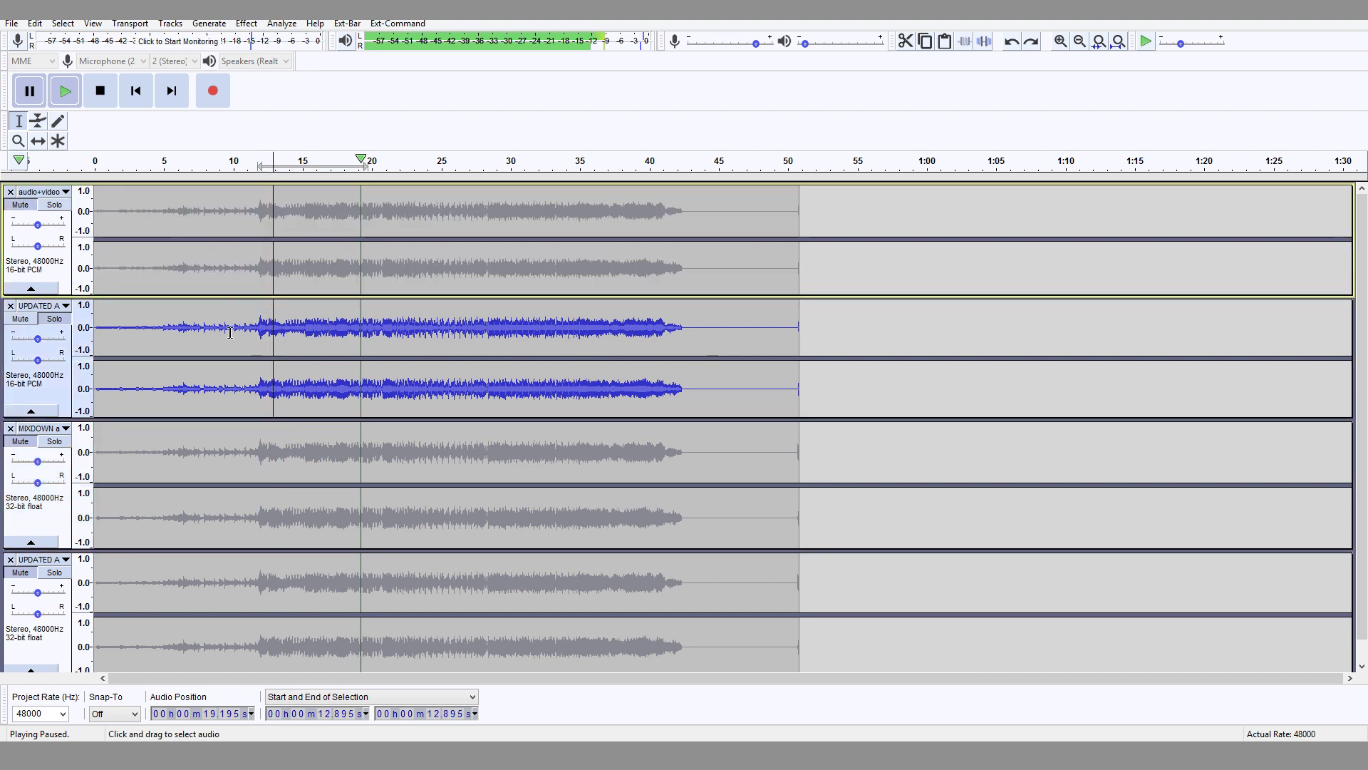
pyautogui.moveTo(246, 332); pyautogui.dragTo(357, 513)
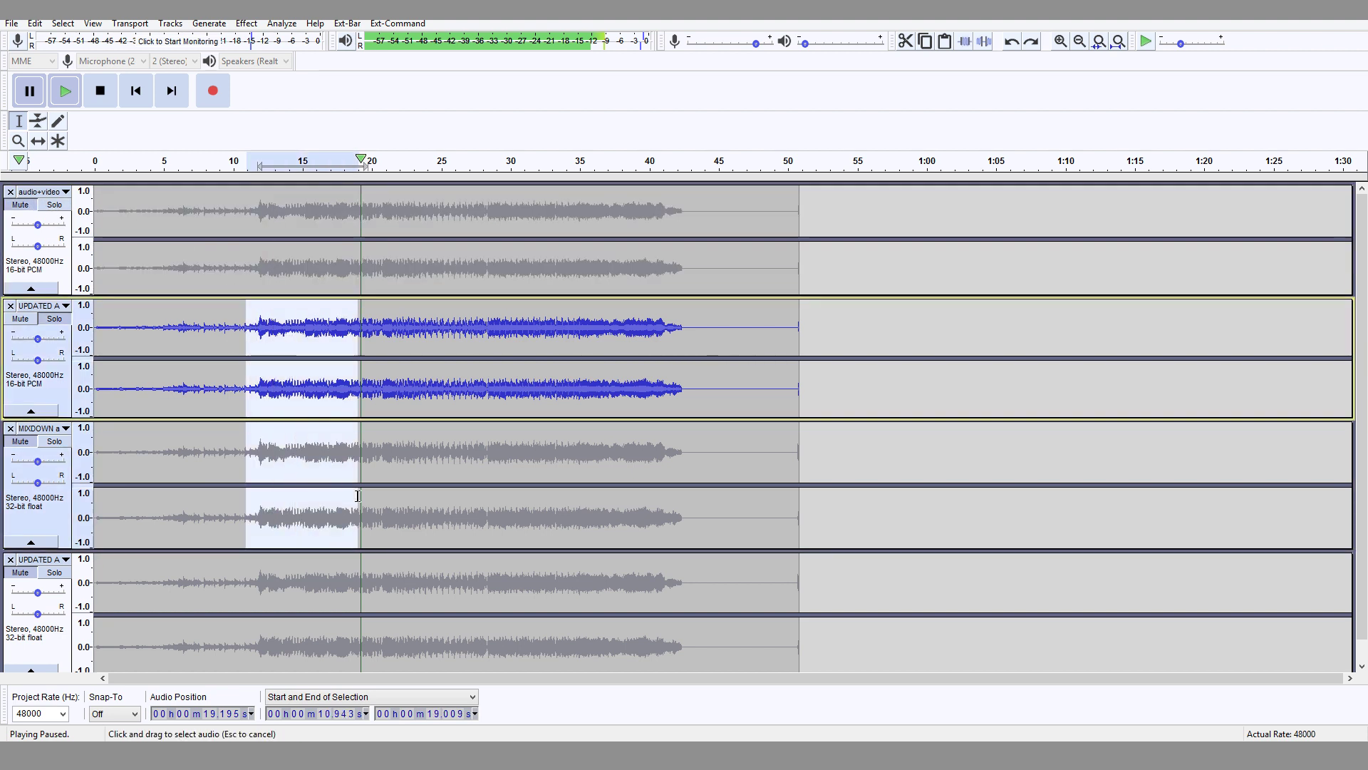
pyautogui.click(25, 444)
# Play the selection, alternately soloing the first UPDATED track and the MIXDOWN track to compare their sound.
pyautogui.click(66, 93)
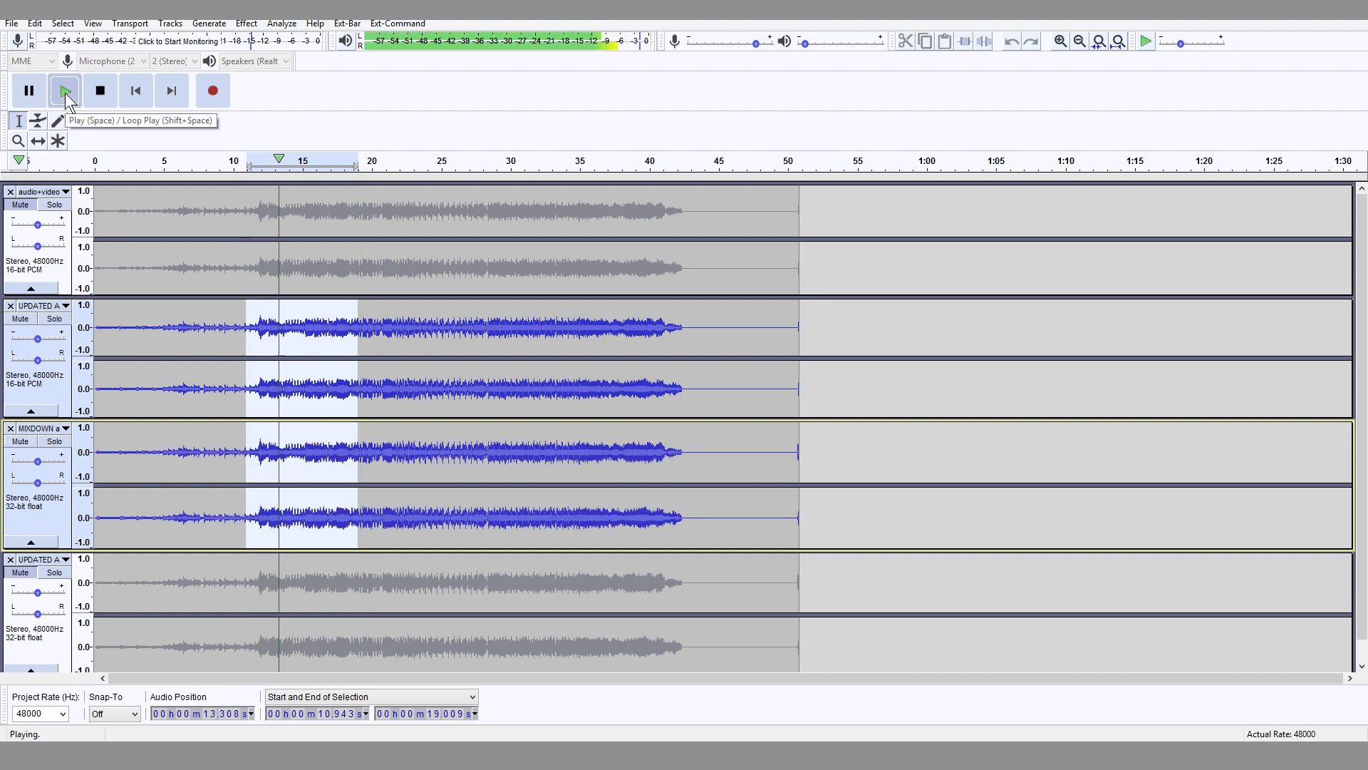
pyautogui.click(54, 318)
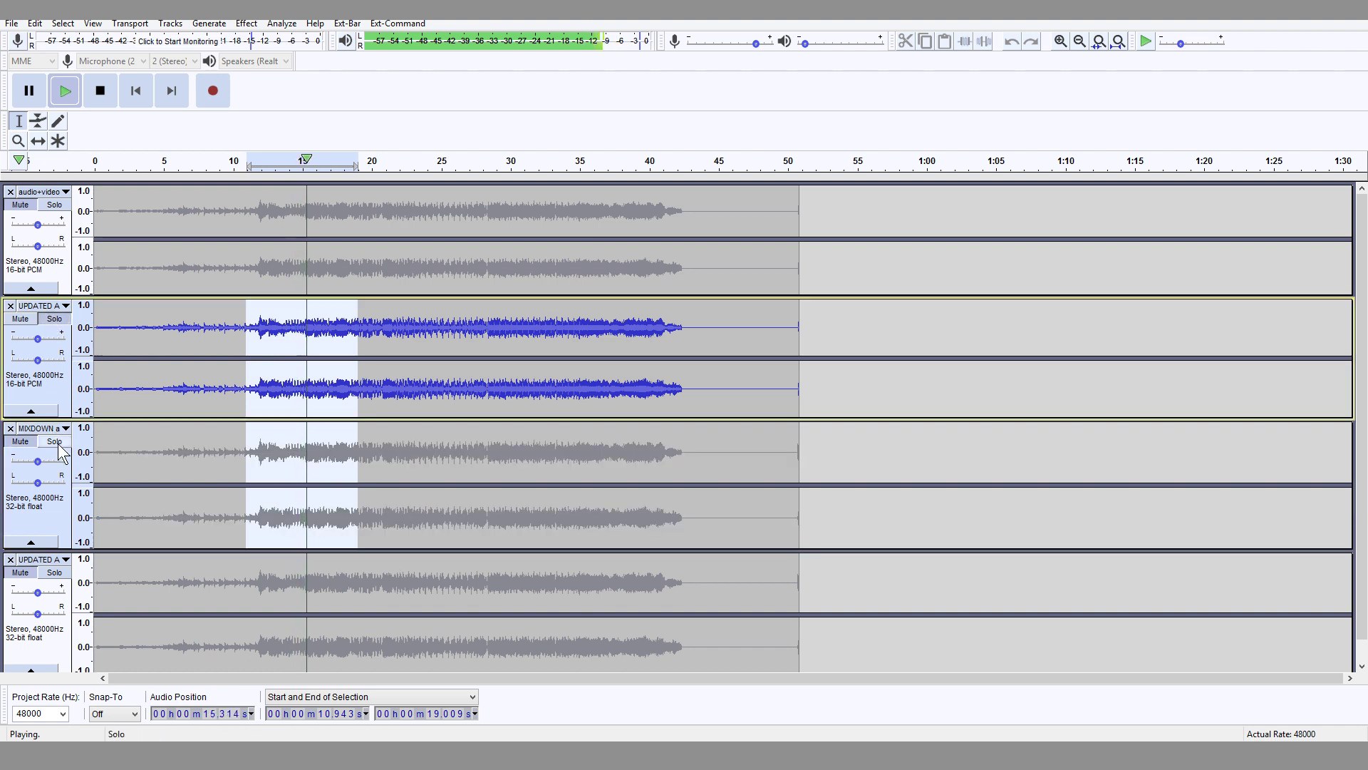
pyautogui.click(54, 441)
pyautogui.click(55, 318)
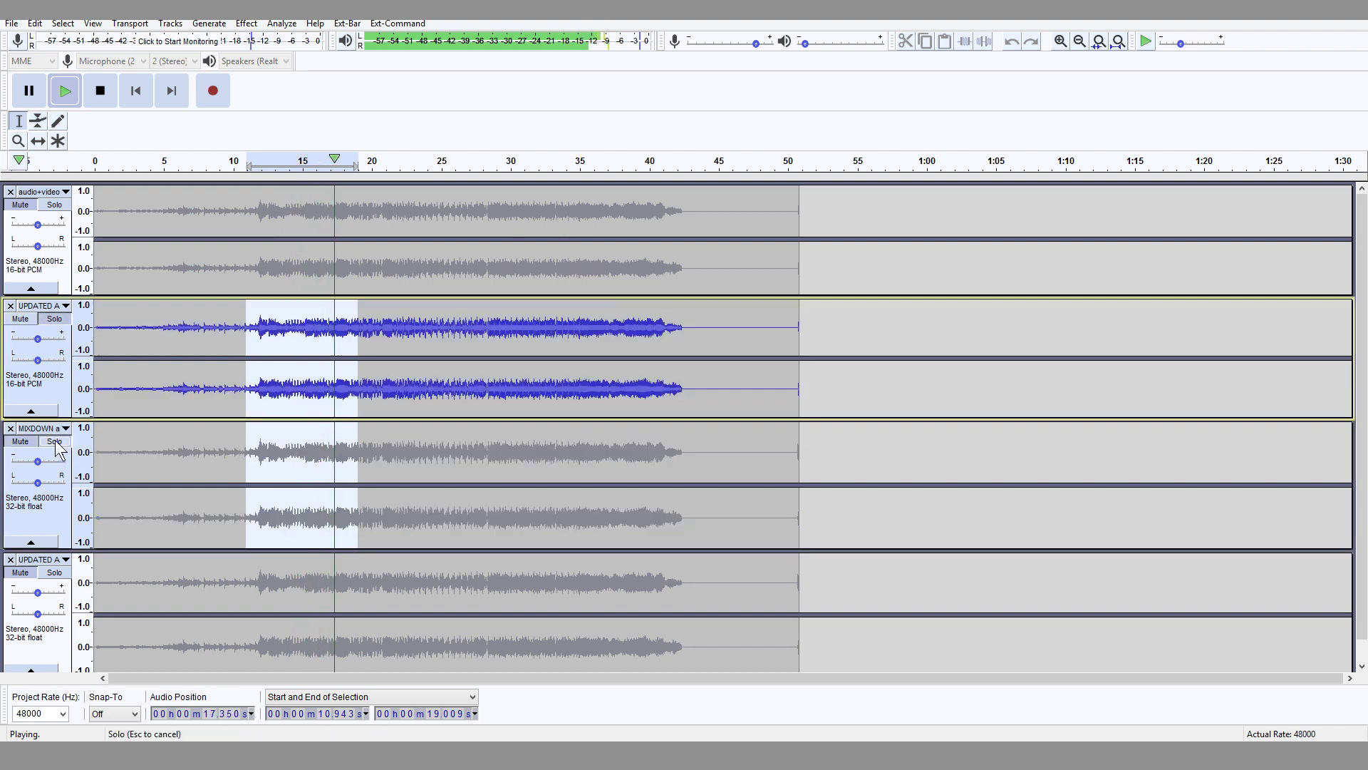
pyautogui.click(54, 441)
pyautogui.keyDown('shift'); pyautogui.click(54, 319); pyautogui.keyUp('shift')
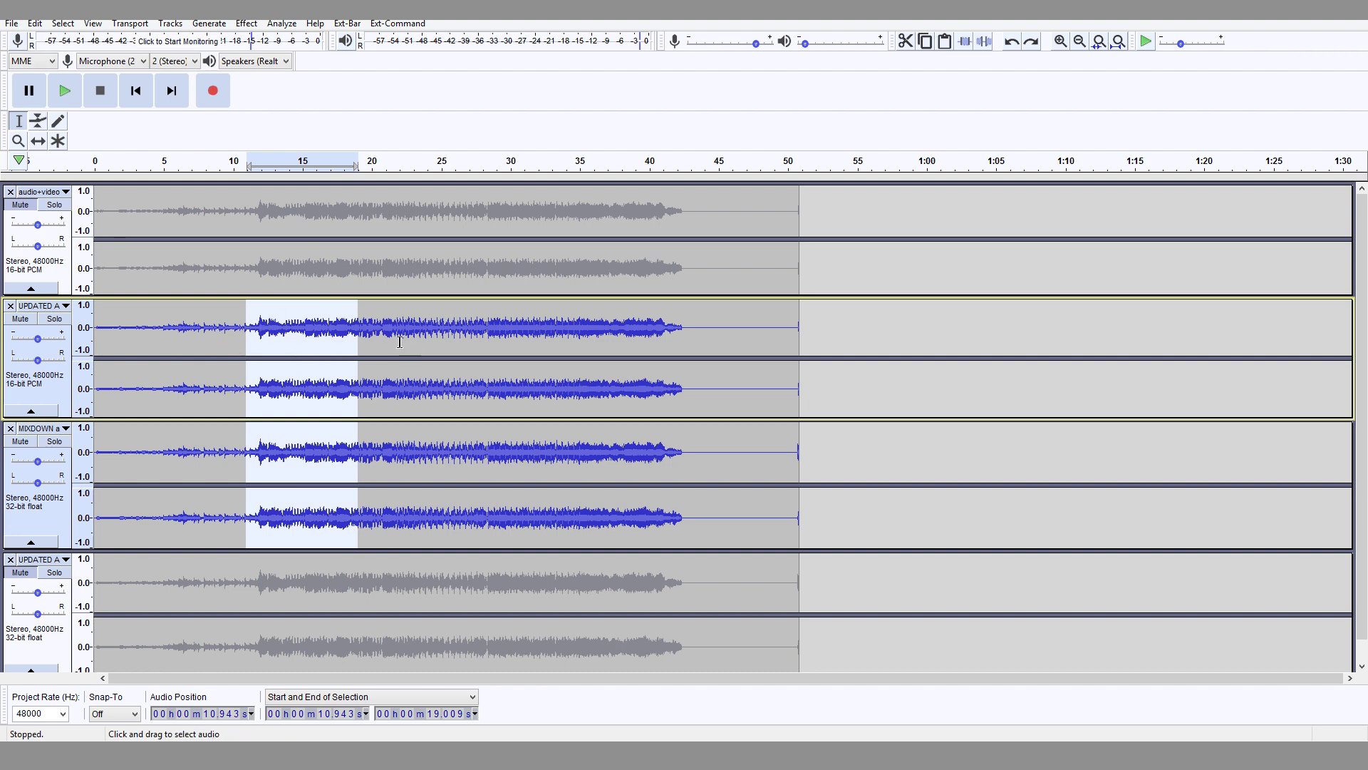
# Try shifting the whole MIXDOWN track forward in time by about 0.7 s, and undo the shift.
pyautogui.click(303, 333)
pyautogui.click(250, 463)
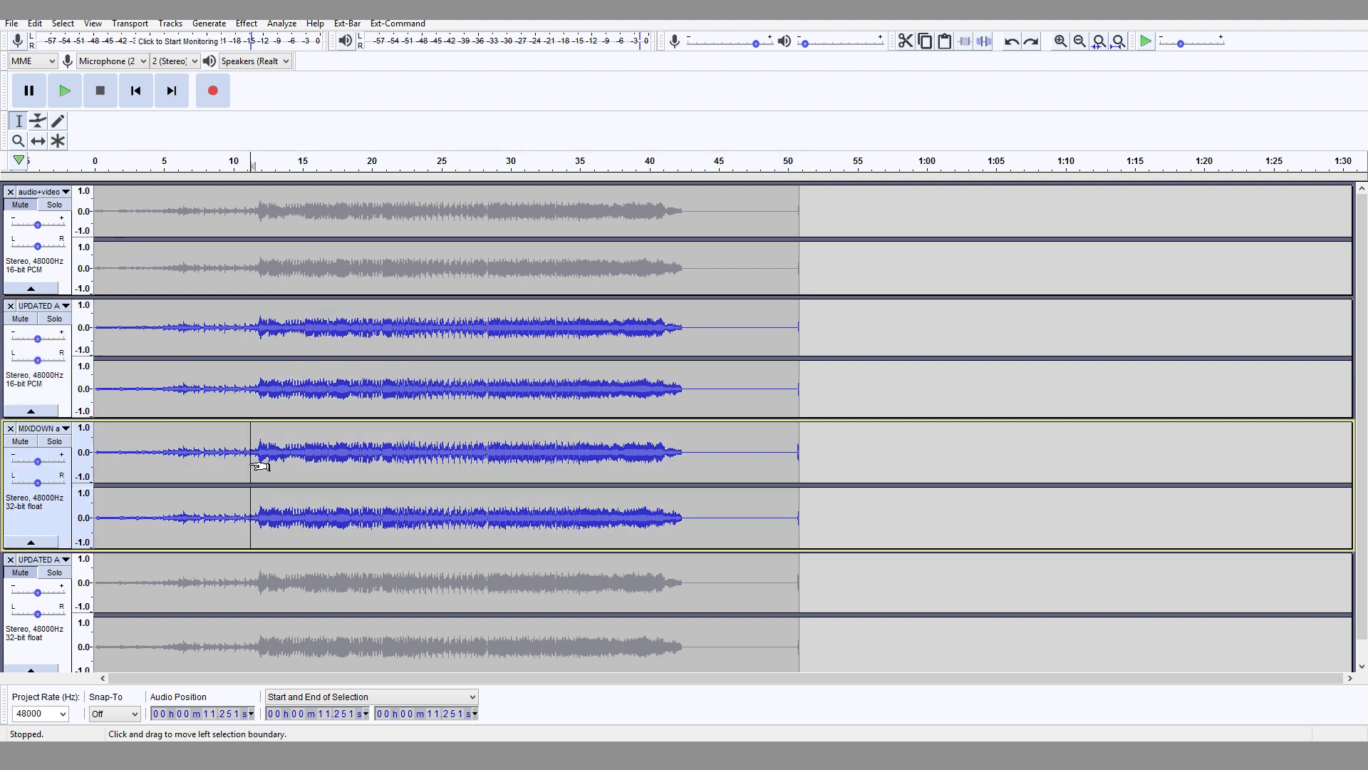
pyautogui.doubleClick(258, 454)
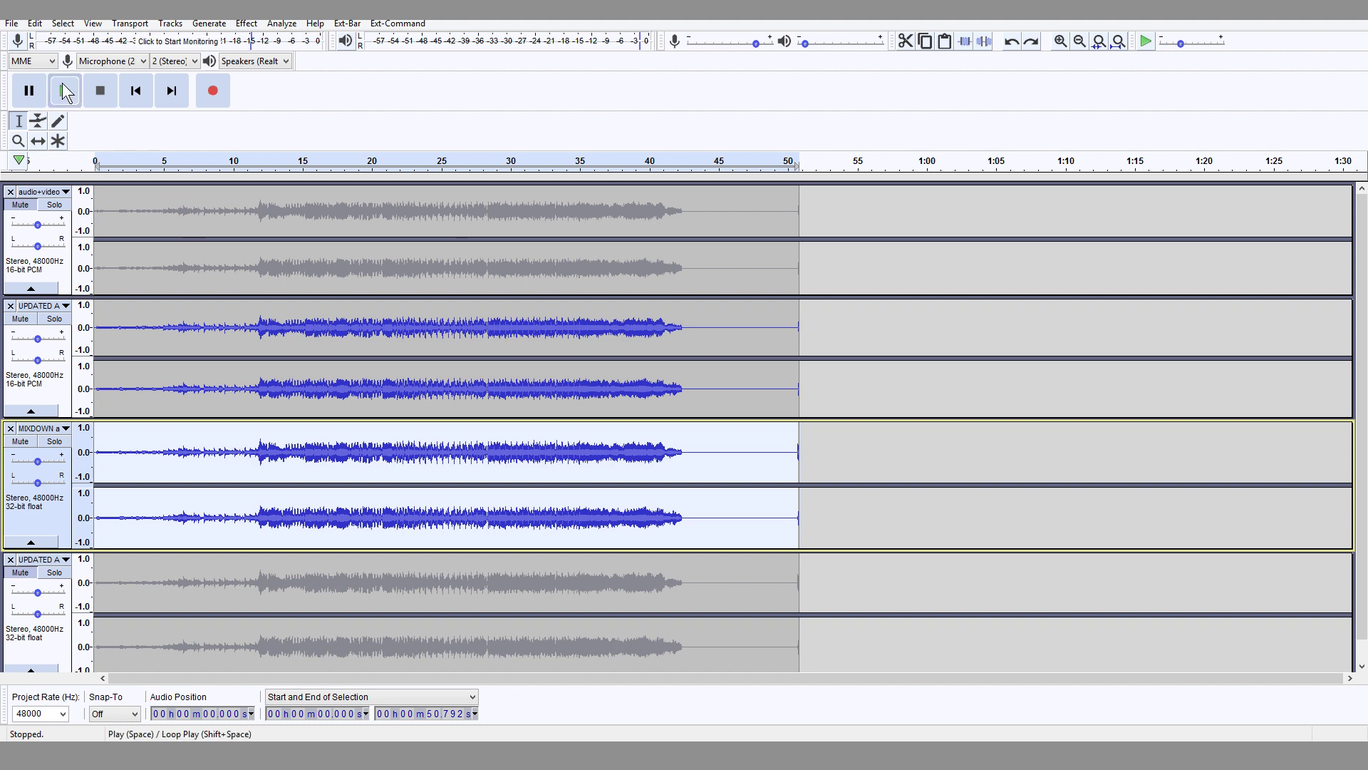
pyautogui.click(38, 140)
pyautogui.moveTo(311, 463); pyautogui.dragTo(317, 465)
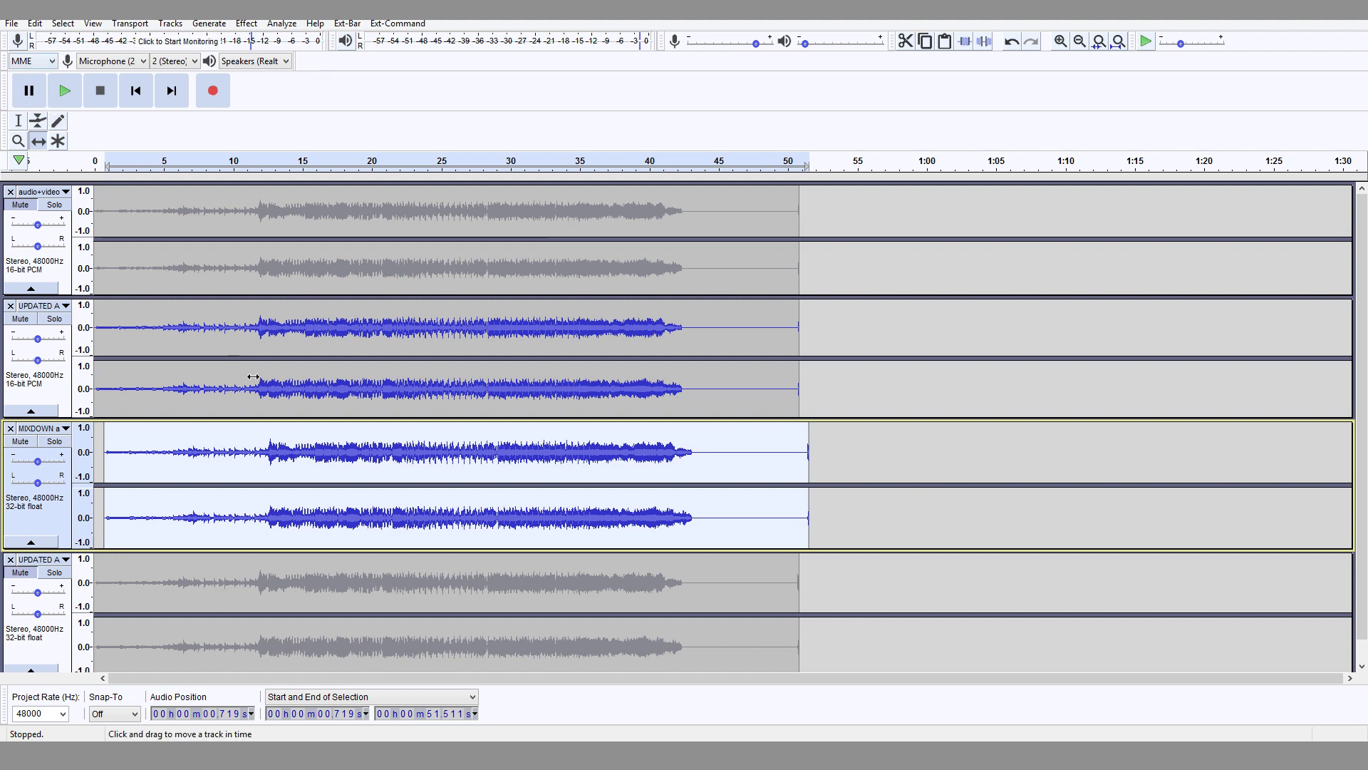
pyautogui.hotkey('ctrl', 'z')
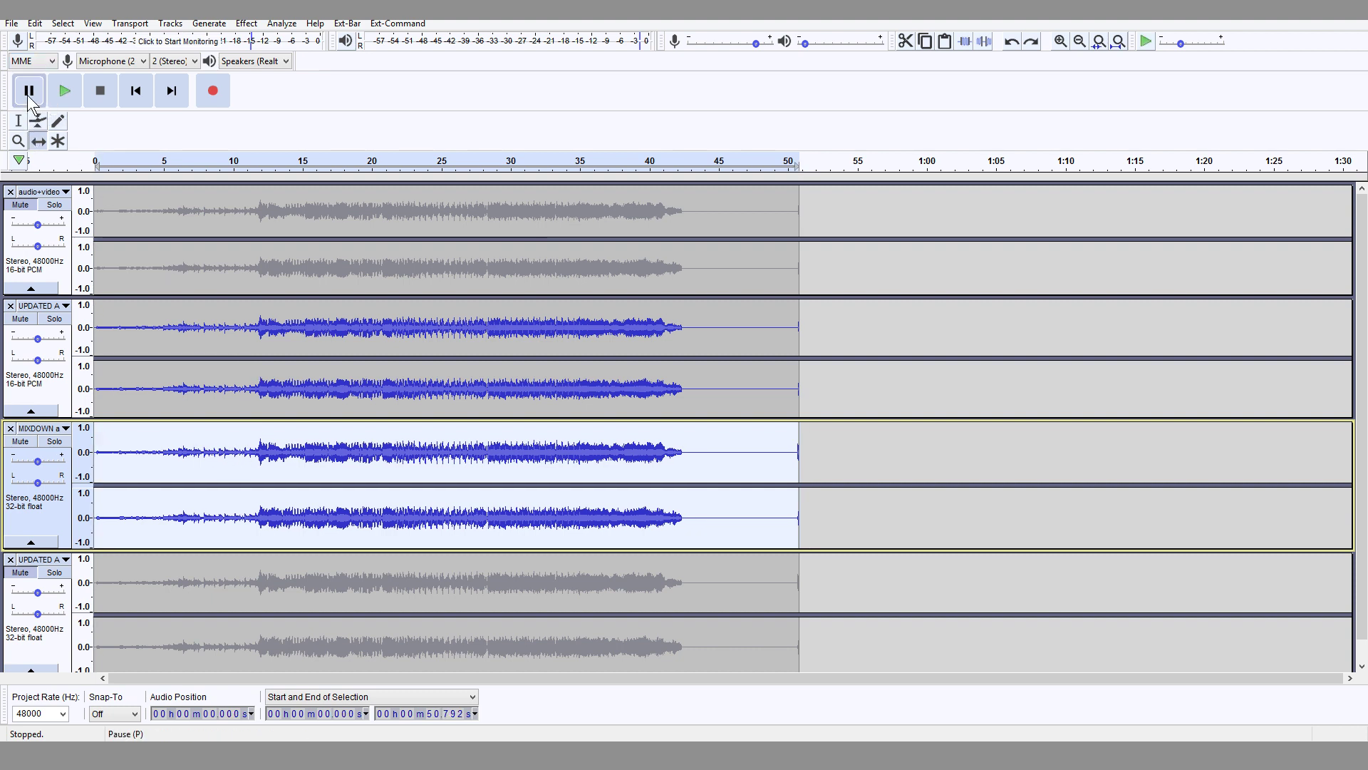
pyautogui.click(331, 453)
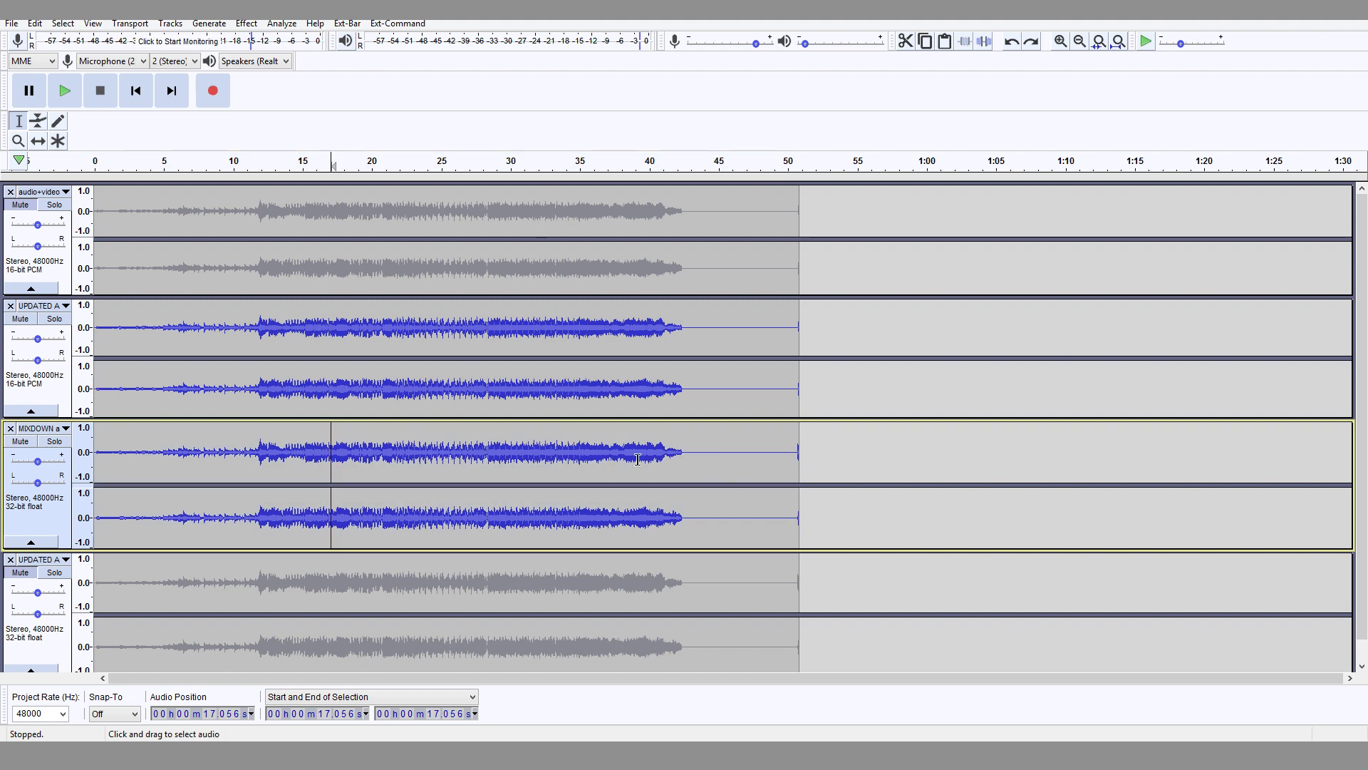
# Unmute and solo the last UPDATED track, and select about 13 to 26.8 s of it.
pyautogui.scroll(-1, 344, 467)
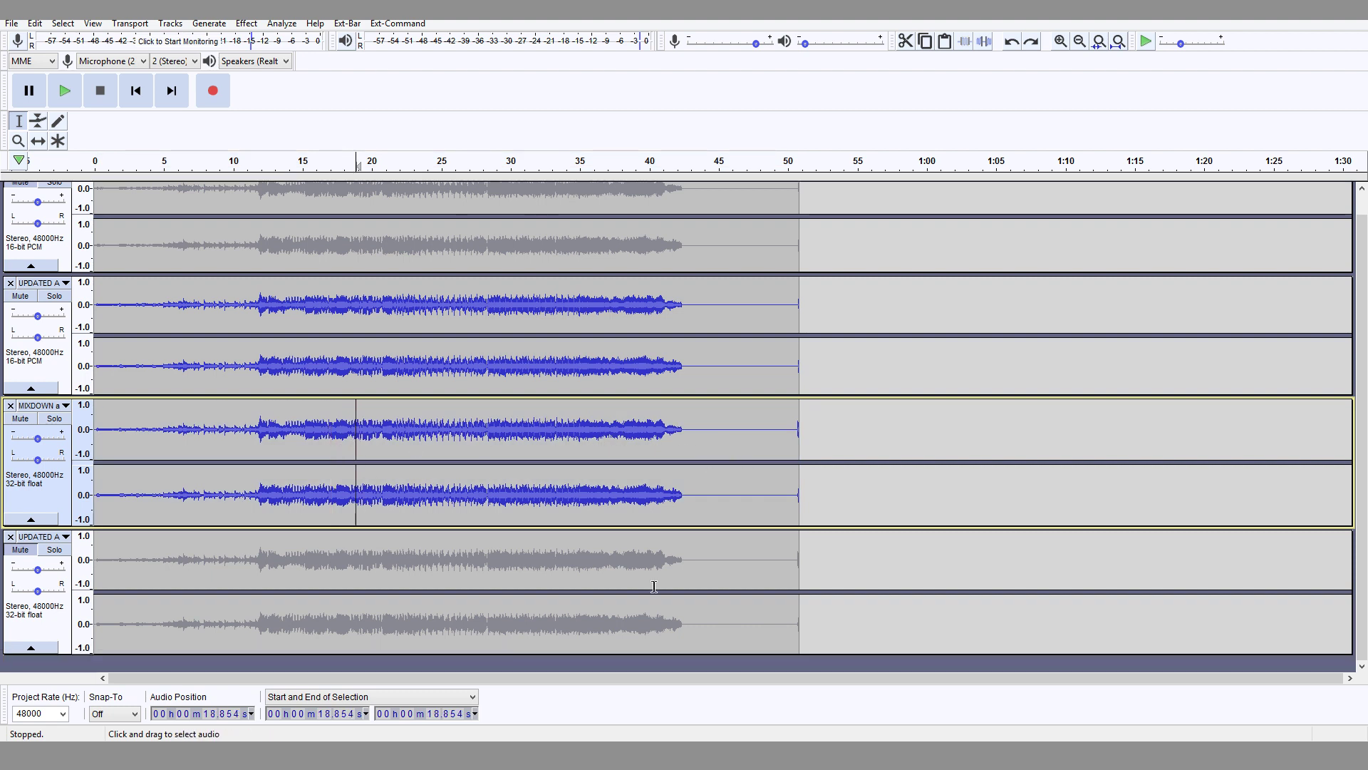
pyautogui.moveTo(819, 570); pyautogui.dragTo(4, 563)
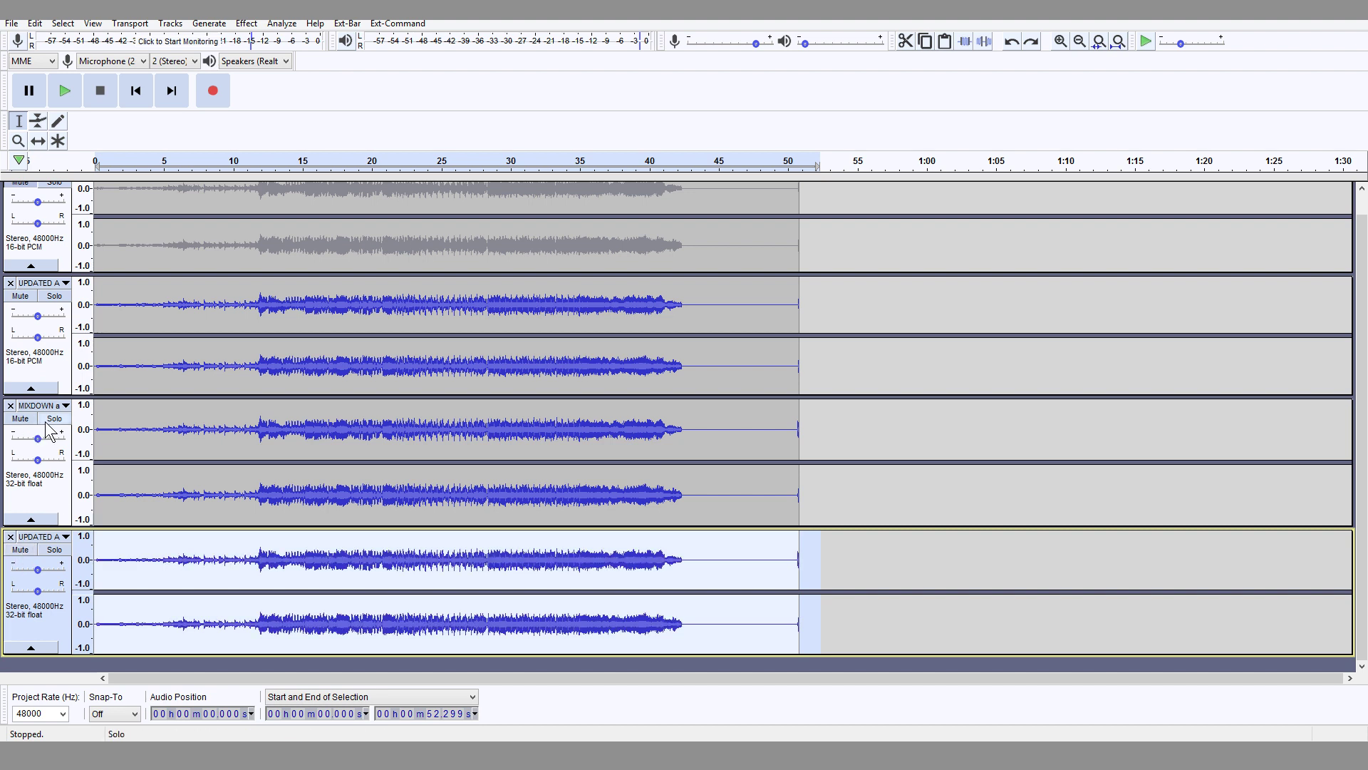
pyautogui.click(54, 549)
pyautogui.click(283, 570)
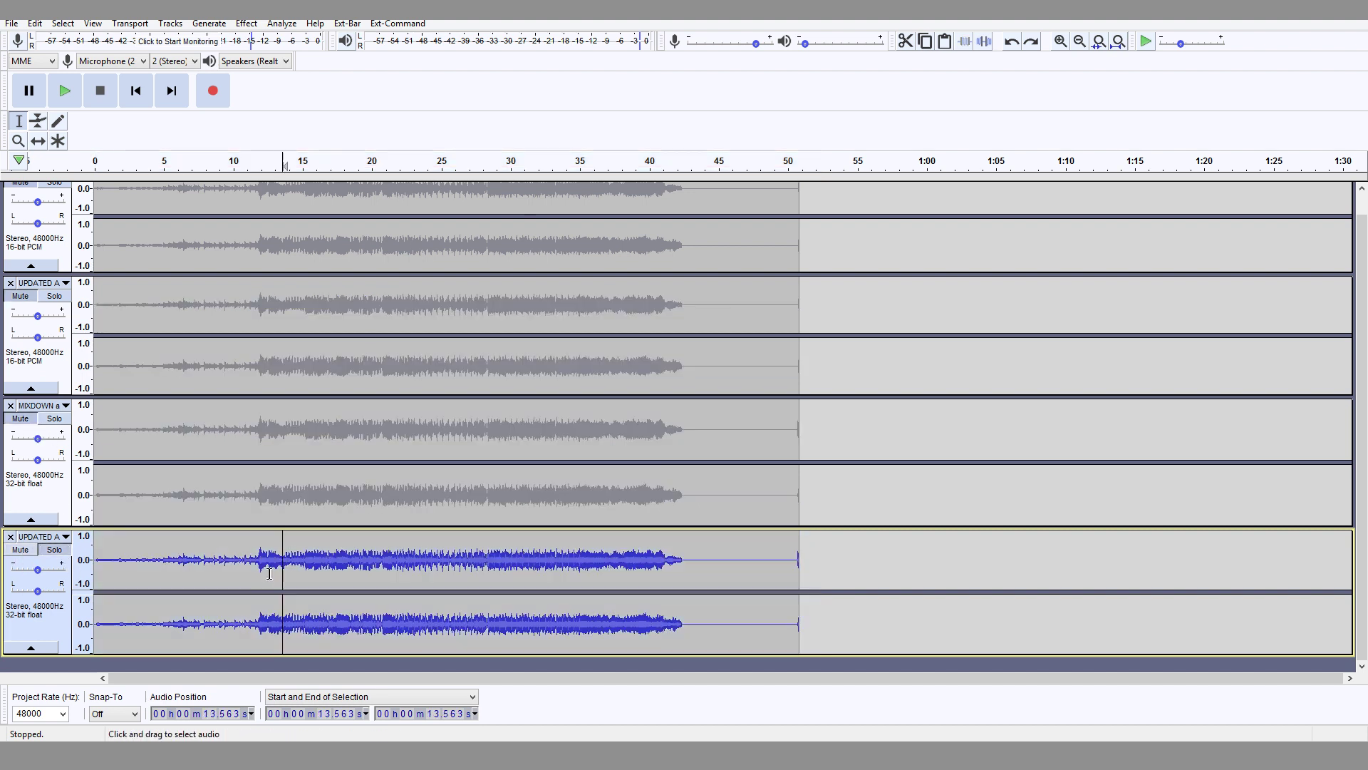
pyautogui.moveTo(275, 574); pyautogui.dragTo(472, 573)
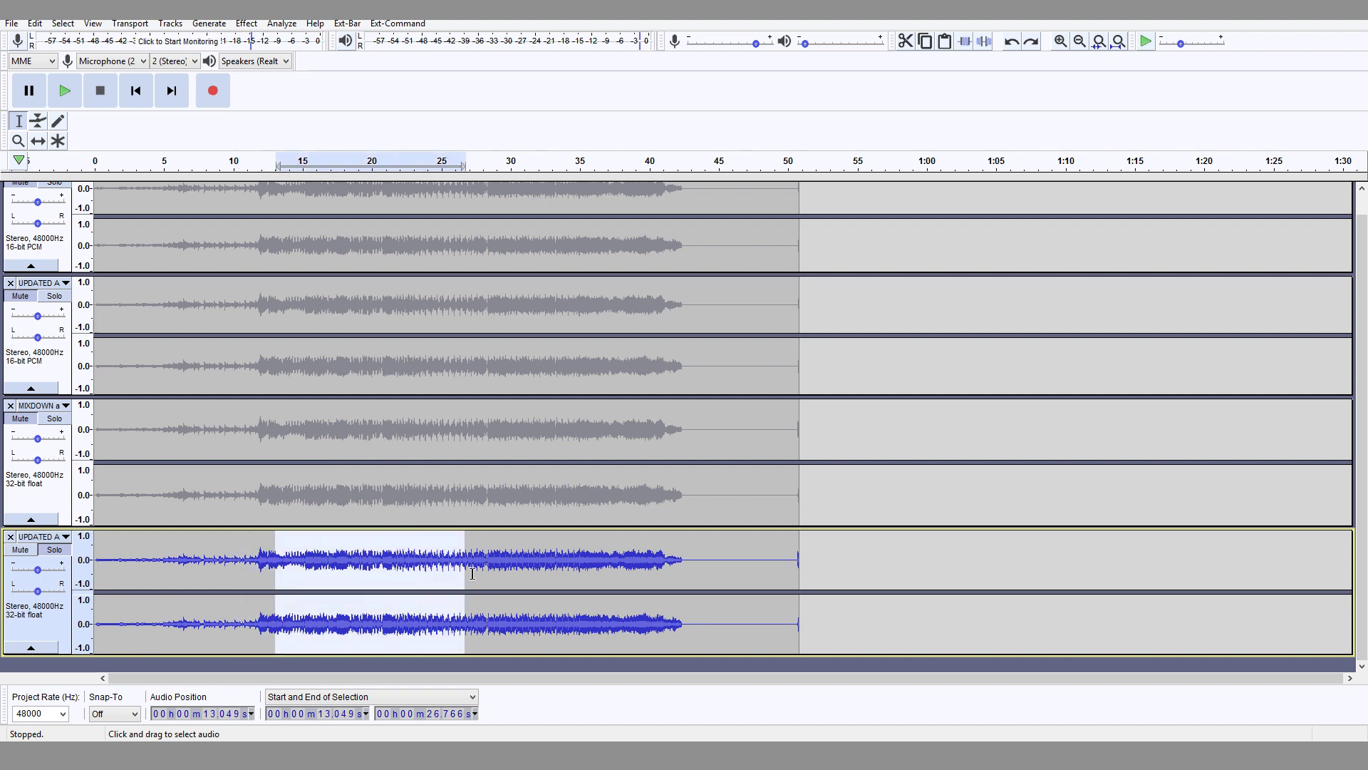
# Play the selection while repeatedly muting and unmuting MIXDOWN, pause, and place the cursor near 30 s in the last UPDATED track.
pyautogui.press('space')
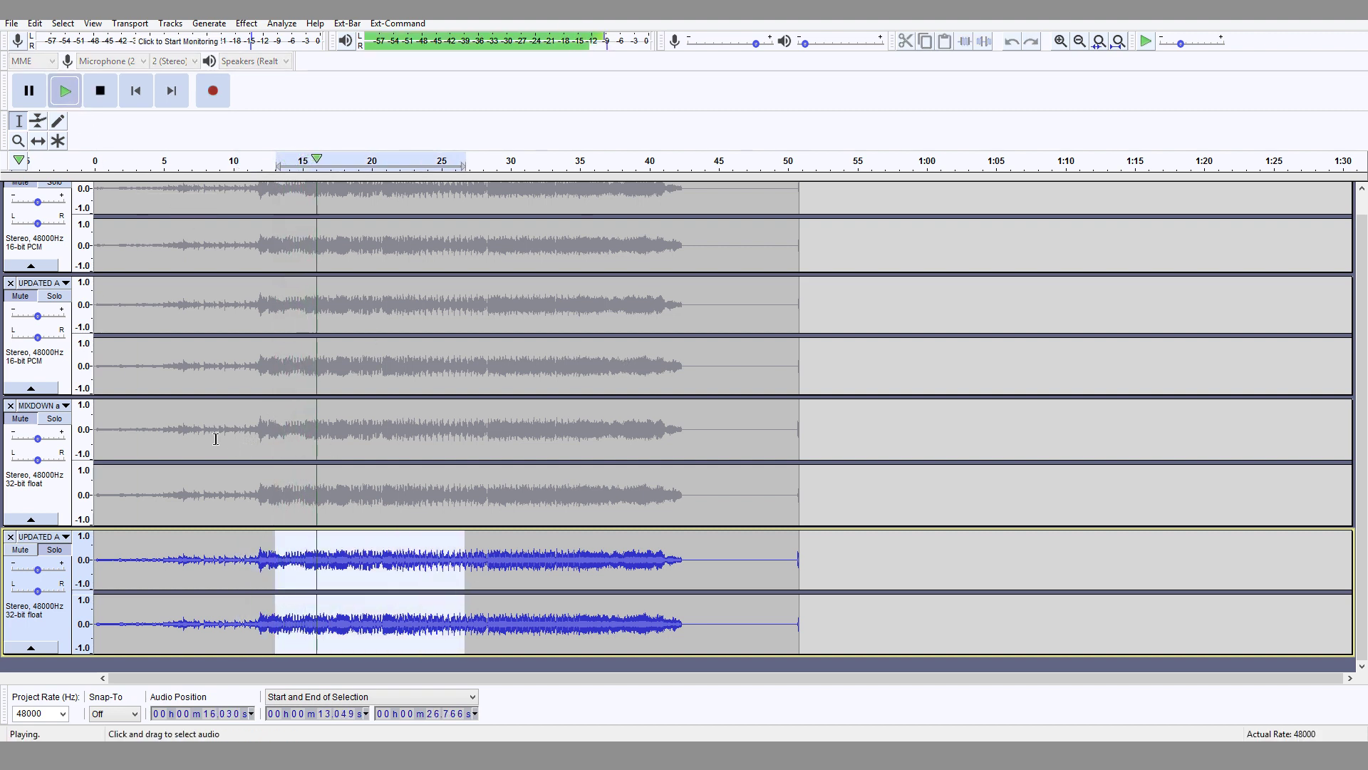
pyautogui.click(25, 421)
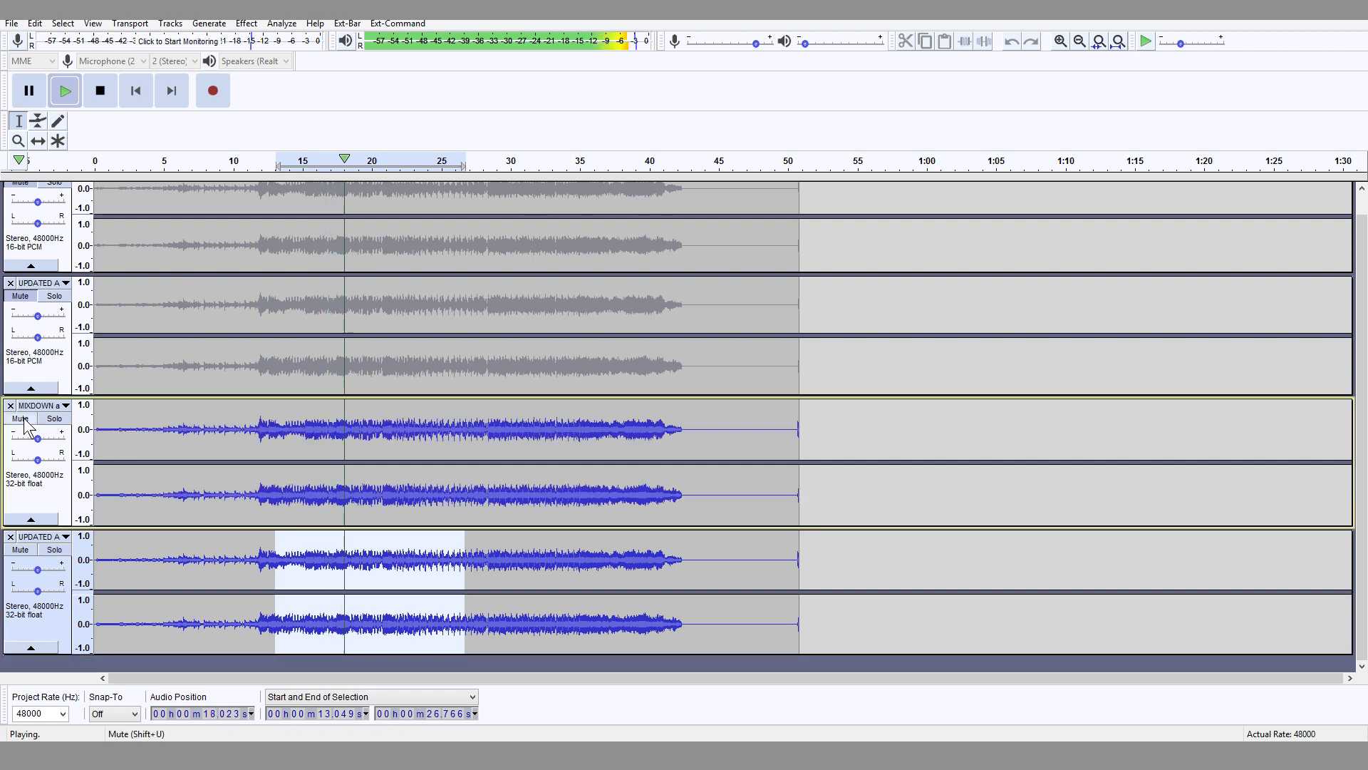
pyautogui.click(24, 421)
pyautogui.click(24, 421)
pyautogui.click(24, 420)
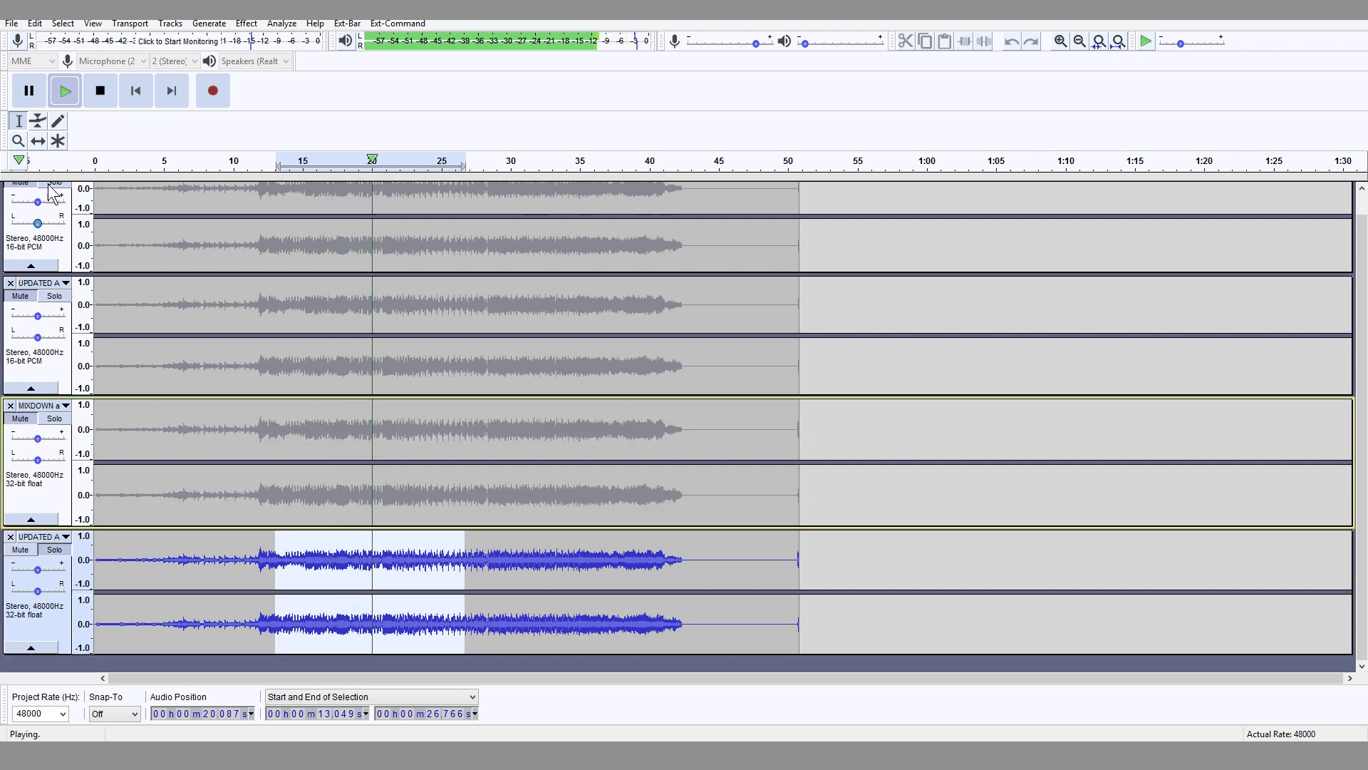
pyautogui.click(28, 90)
pyautogui.click(511, 586)
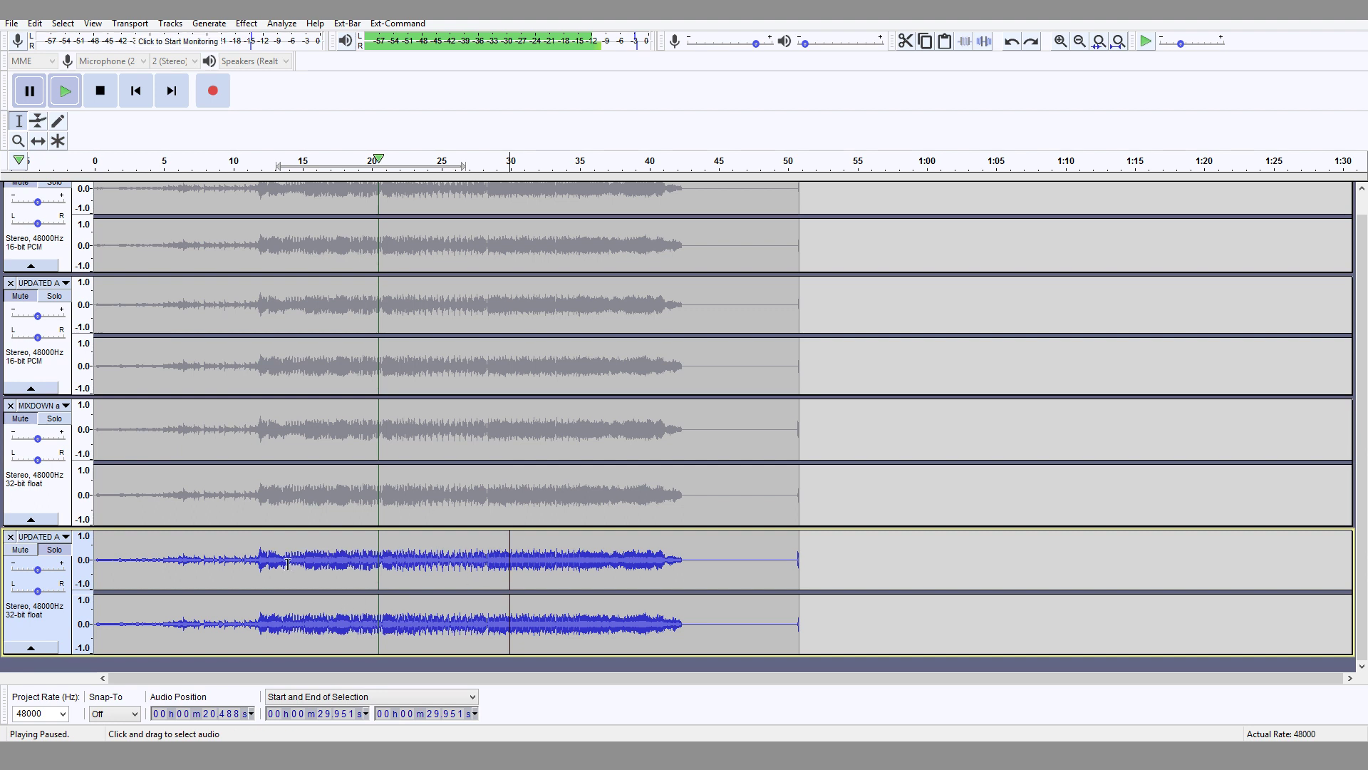
pyautogui.scroll(1, 287, 563)
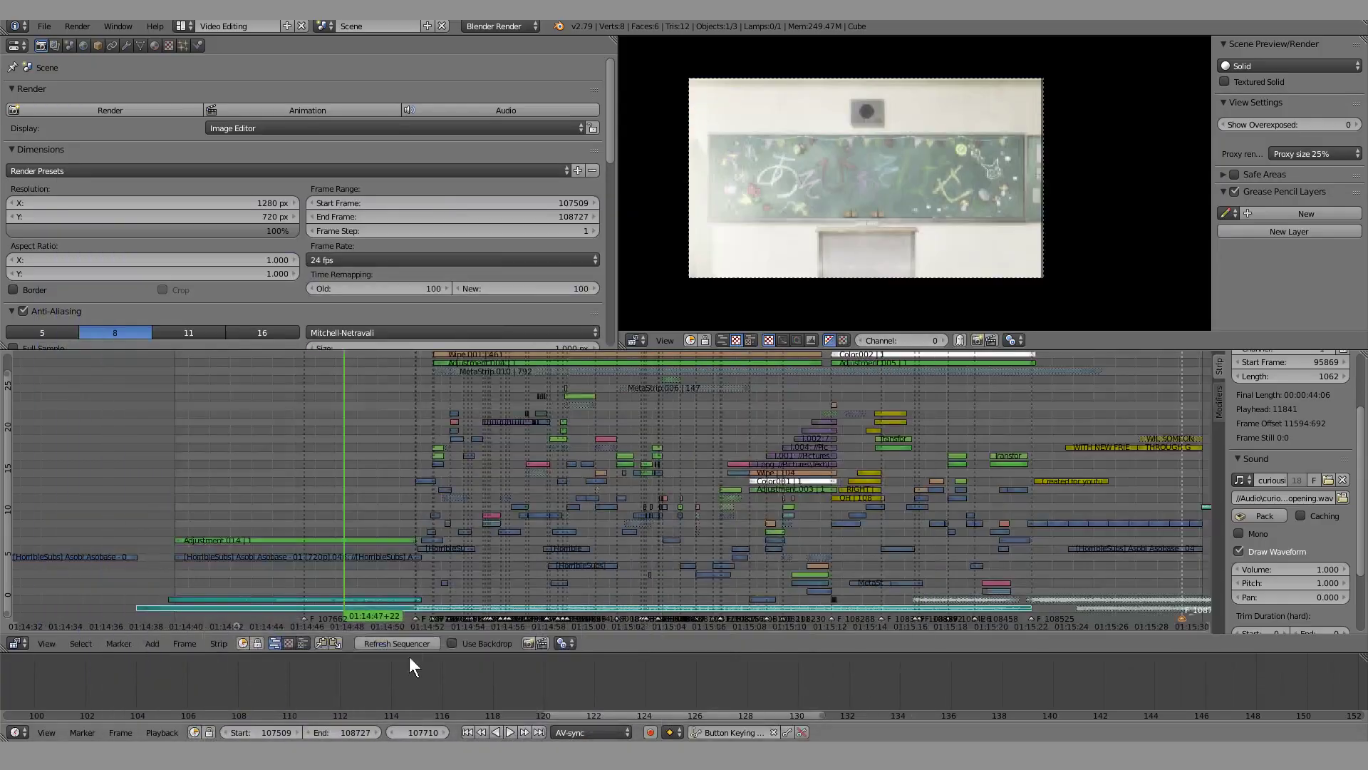
# In Blender, set the audio codec to None in the render's encoding settings.
pyautogui.scroll(-5, 446, 224)
pyautogui.scroll(-5, 445, 229)
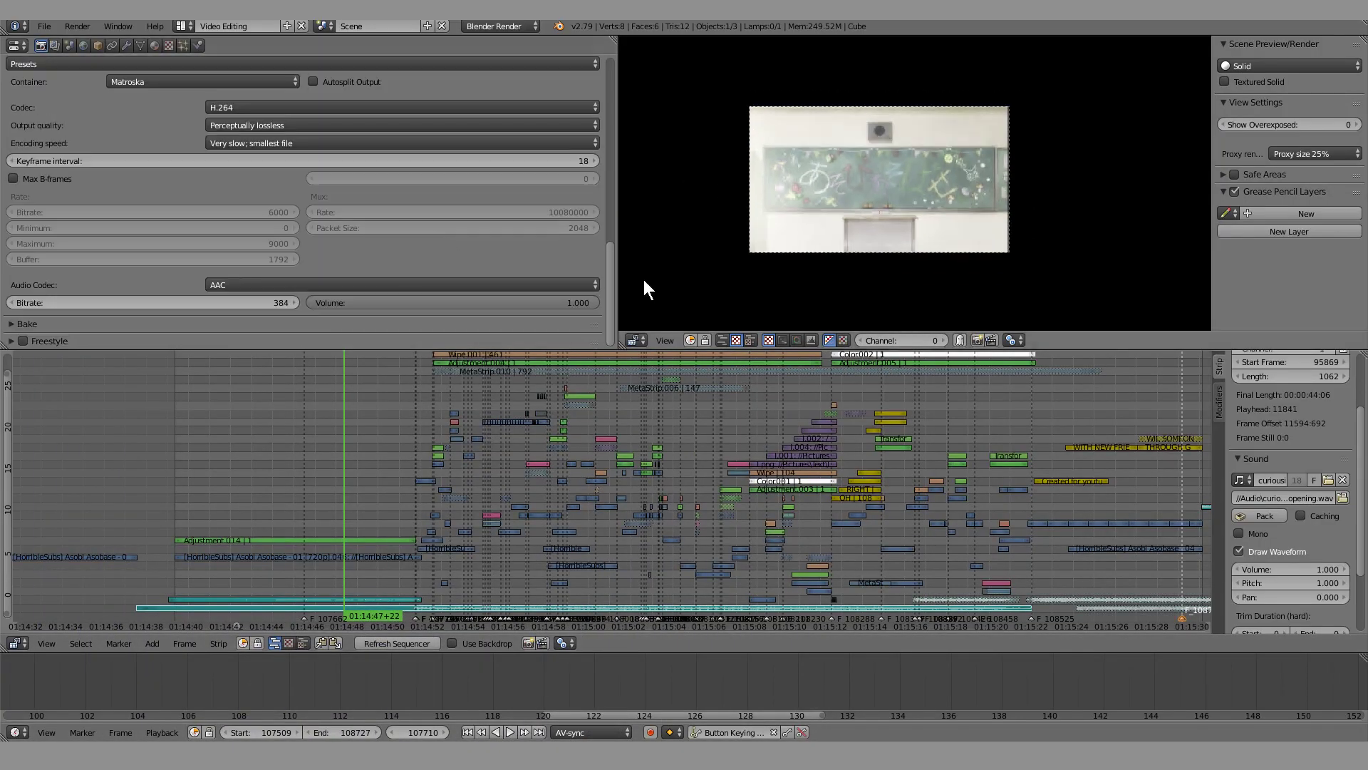
pyautogui.click(548, 285)
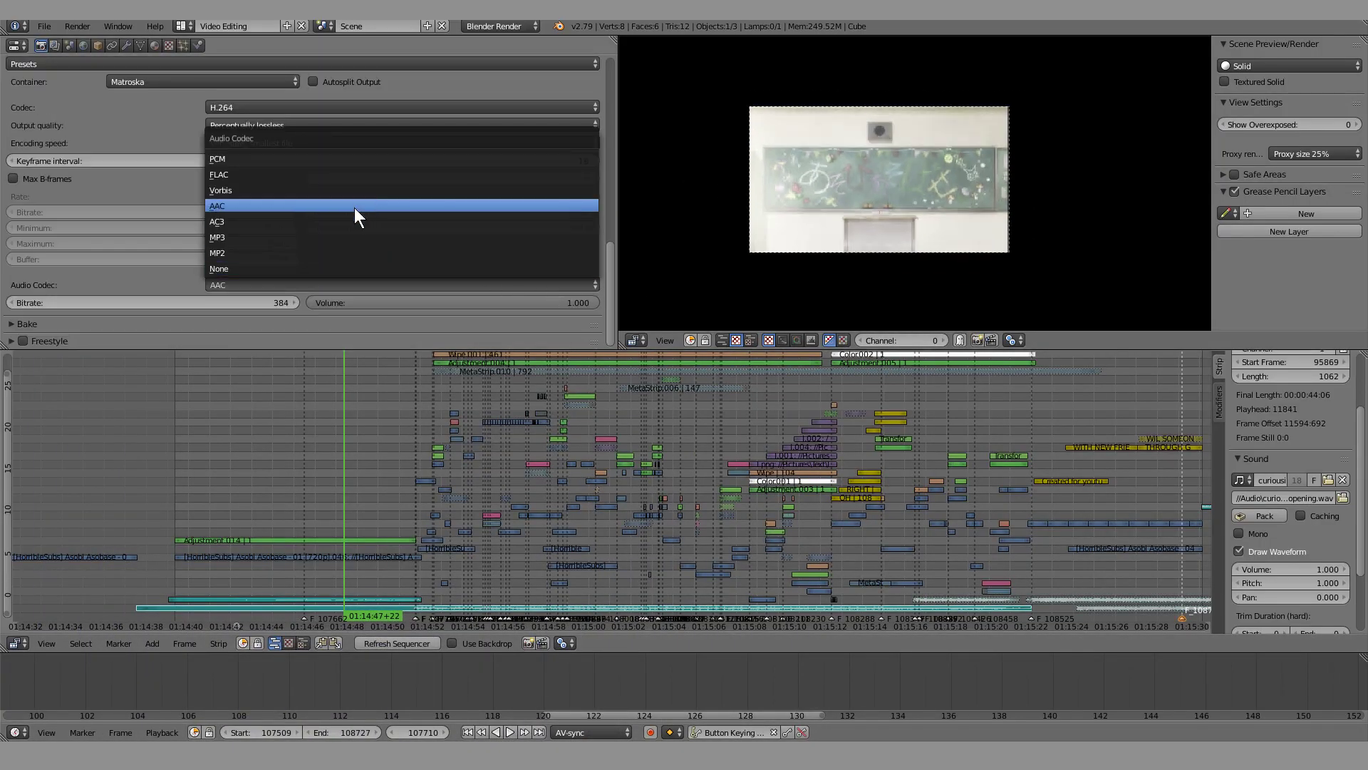
pyautogui.click(328, 270)
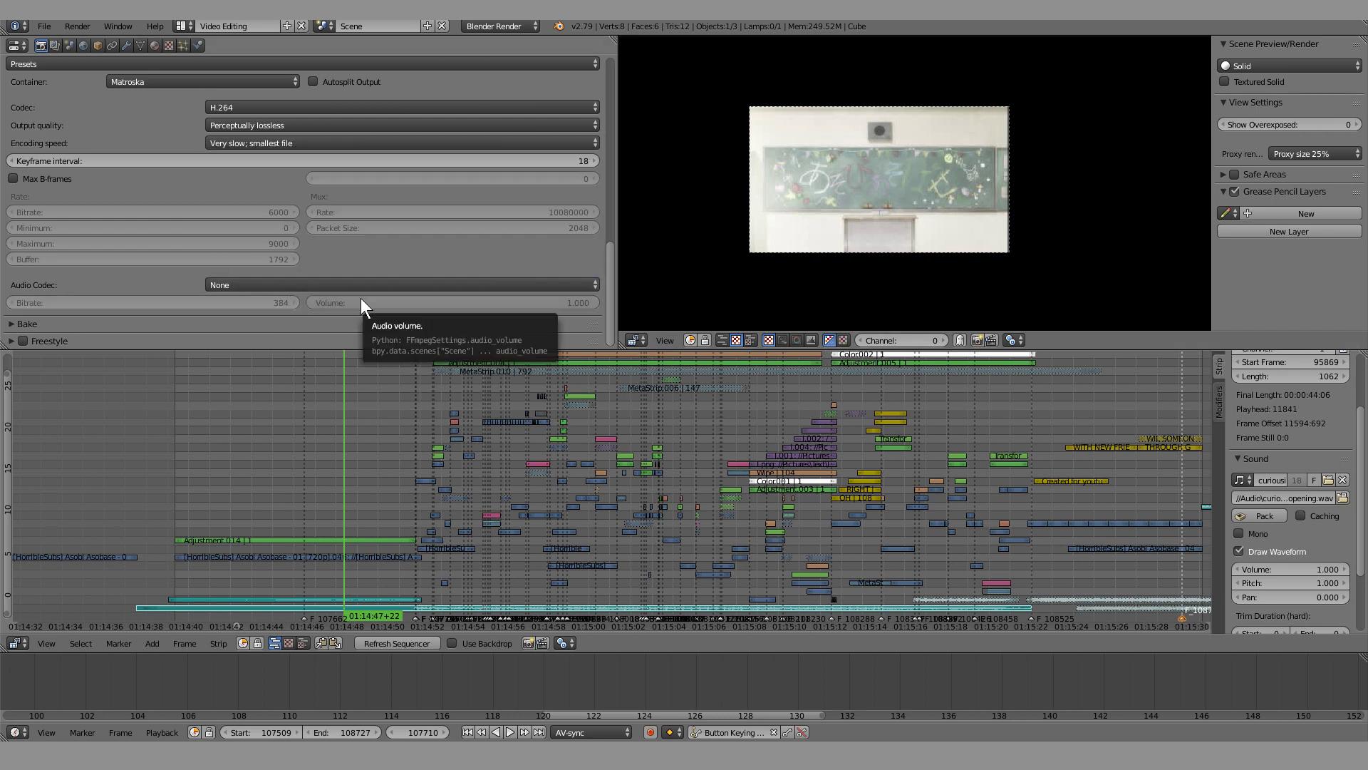
pyautogui.moveTo(613, 292); pyautogui.dragTo(315, 244)
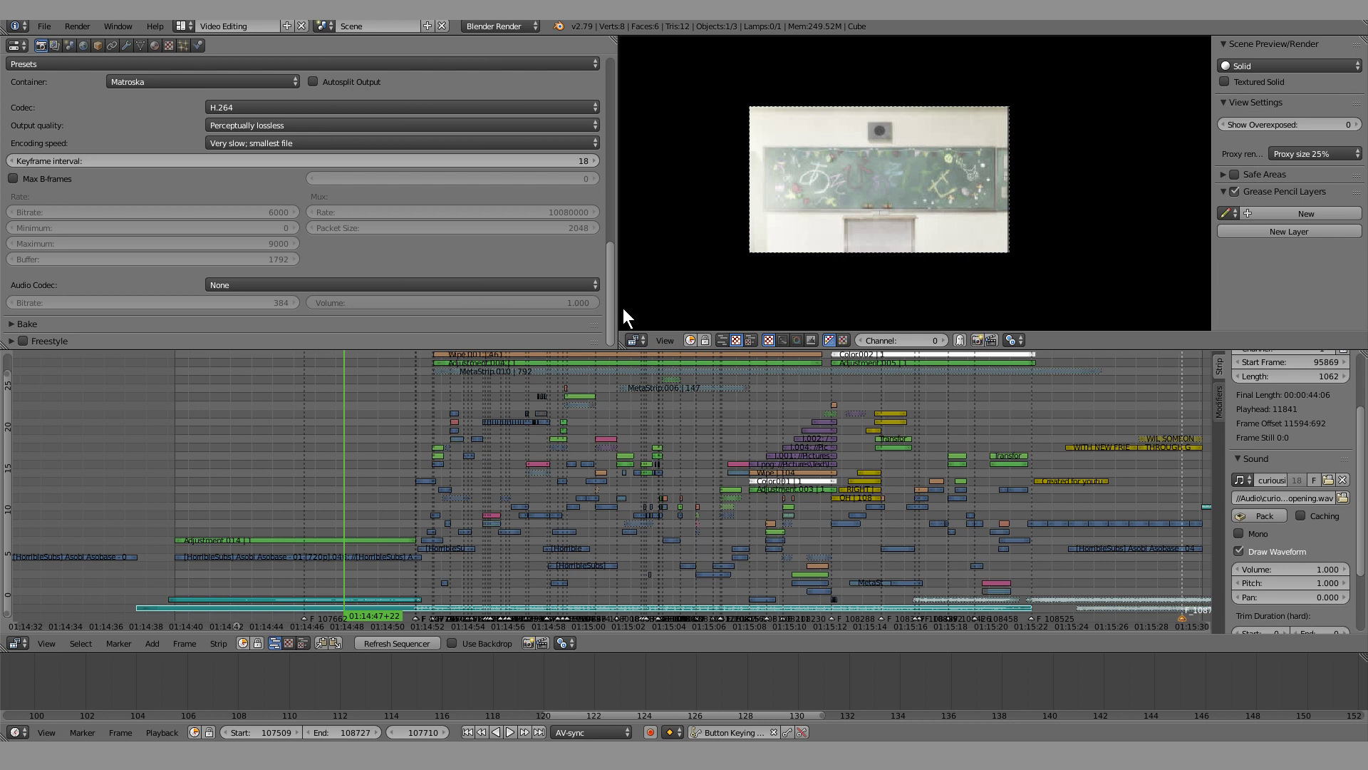
# Look through the output quality choices for the H.264 codec and close the list without changing the selection.
pyautogui.moveTo(612, 308)
pyautogui.mouseDown()
pyautogui.moveTo(613, 288)
pyautogui.moveTo(609, 330)
pyautogui.moveTo(617, 283)
pyautogui.mouseUp()
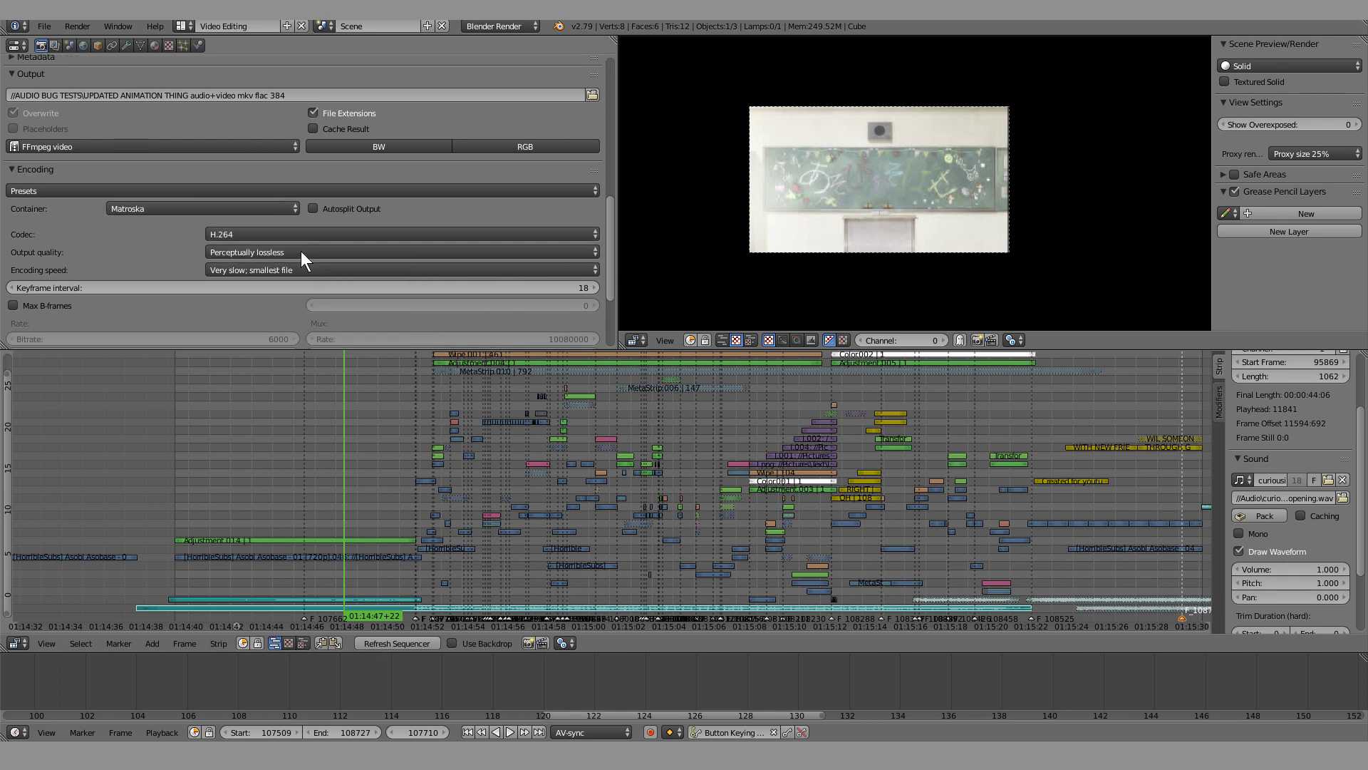
pyautogui.click(295, 255)
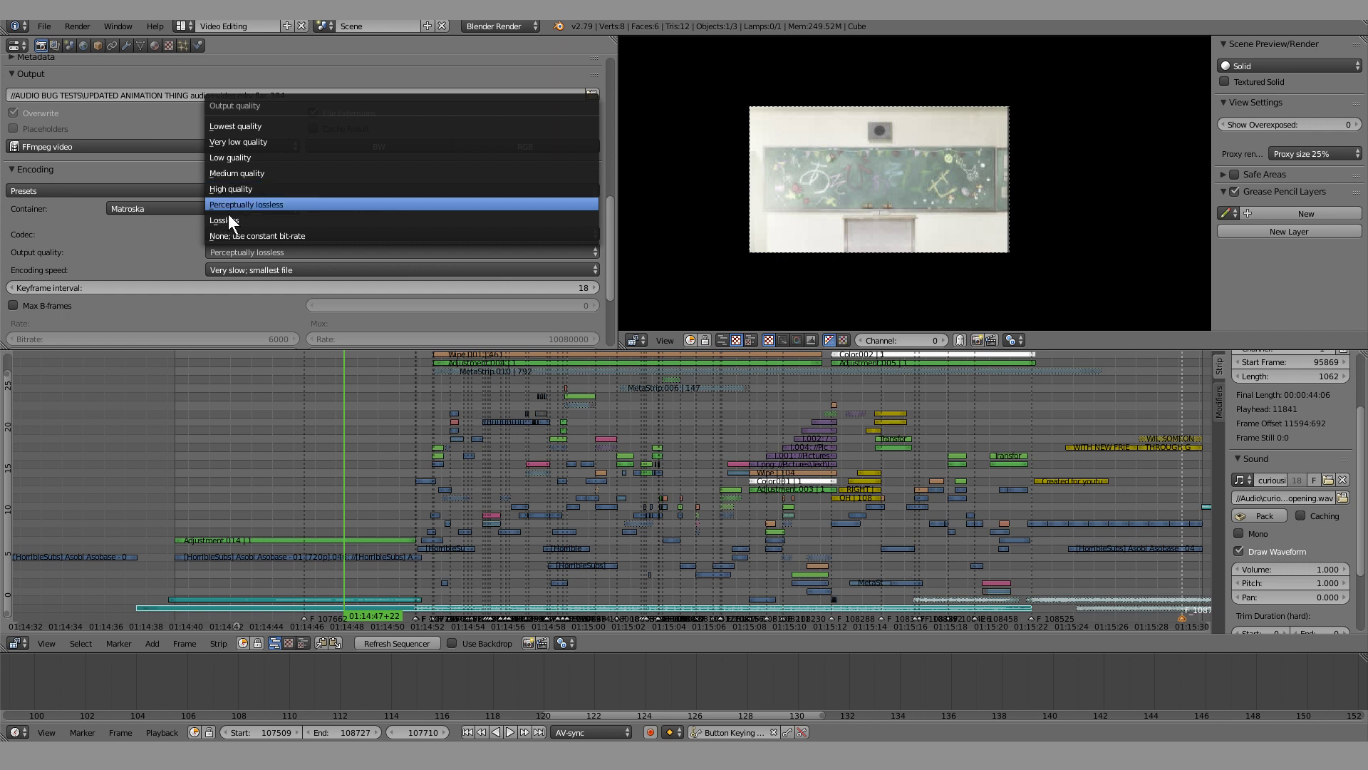
pyautogui.moveTo(613, 245); pyautogui.dragTo(605, 218)
pyautogui.scroll(-3, 346, 476)
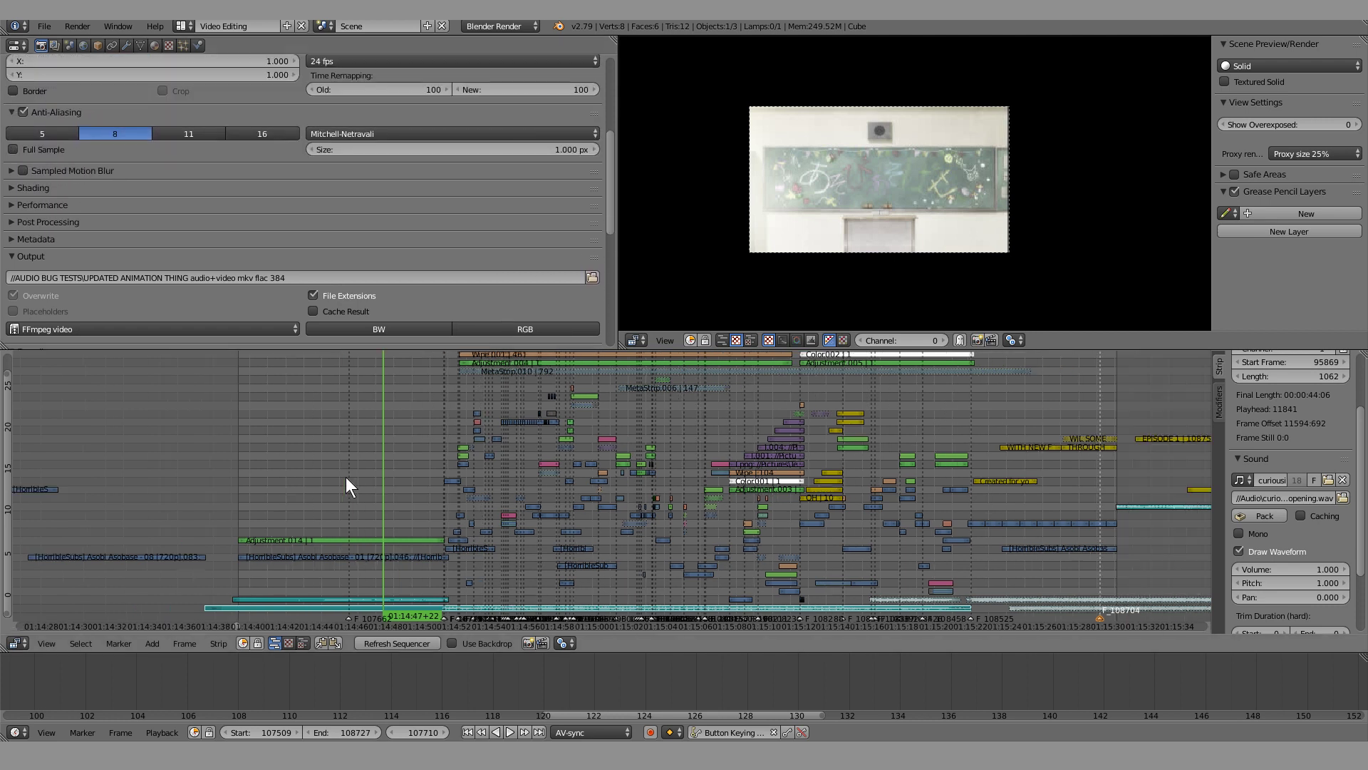
# Play the edited sequence from the current frame through to the close-up of the blue eye and stop playback.
pyautogui.hotkey('alt', 'a')
pyautogui.moveTo(396, 460); pyautogui.dragTo(533, 468)
pyautogui.hotkey('alt', 'a')
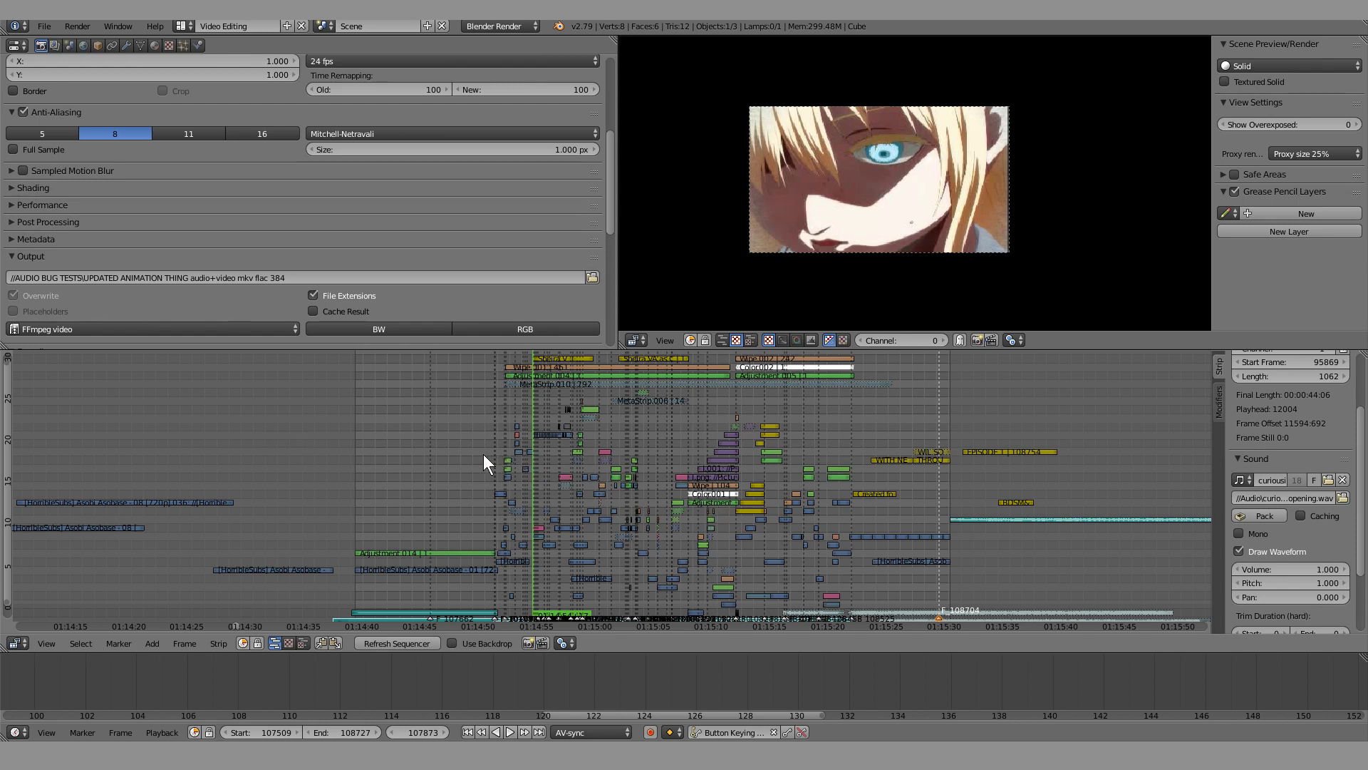
pyautogui.scroll(2, 451, 470)
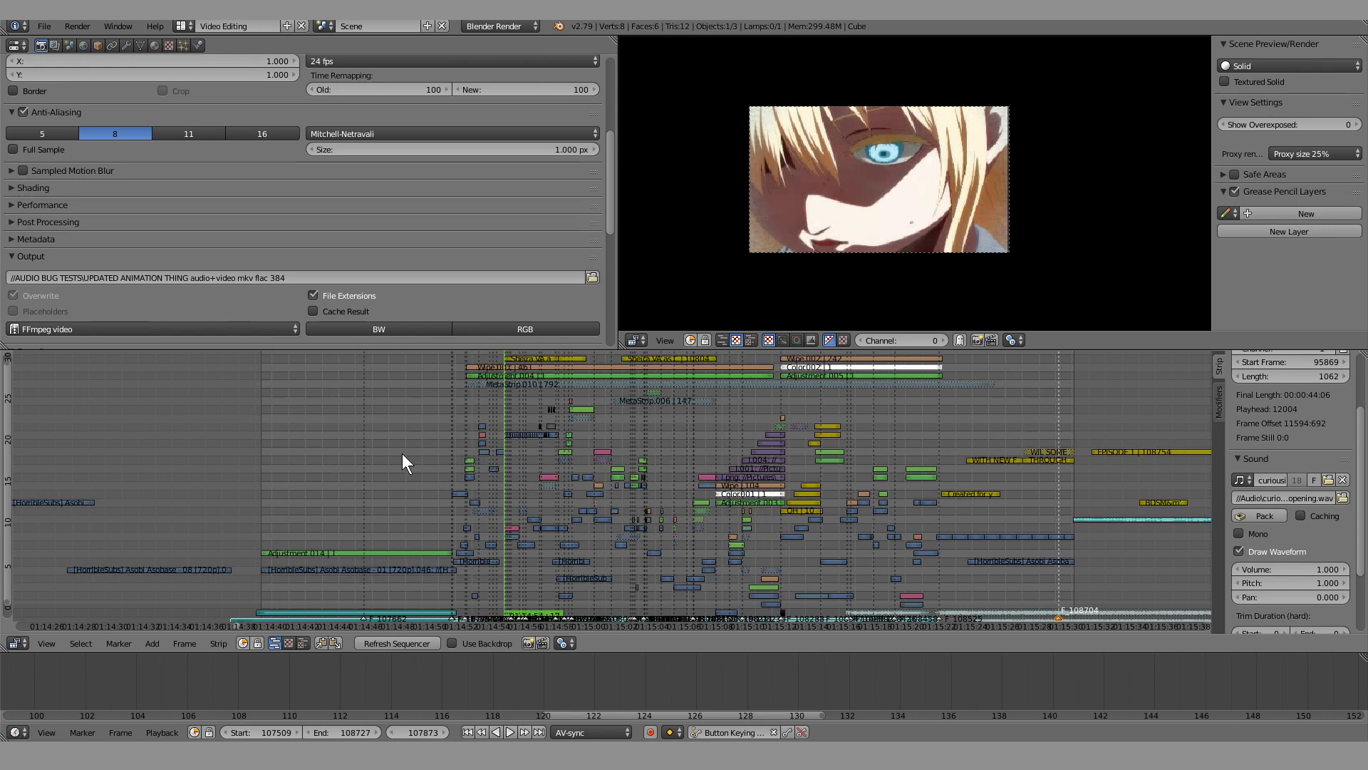
# Review the render settings from the encoding and audio codec options up to the animation and audio mixdown commands.
pyautogui.scroll(-10, 611, 224)
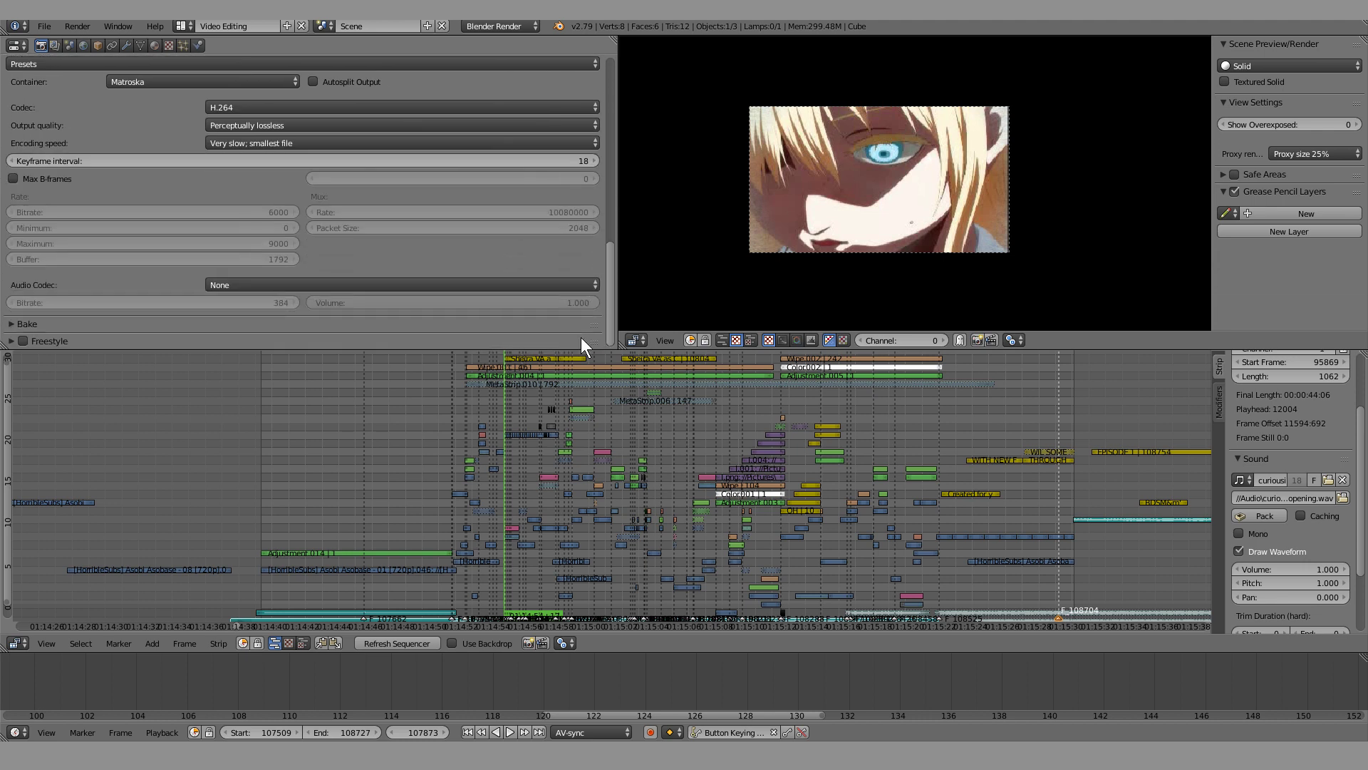
pyautogui.scroll(15, 580, 336)
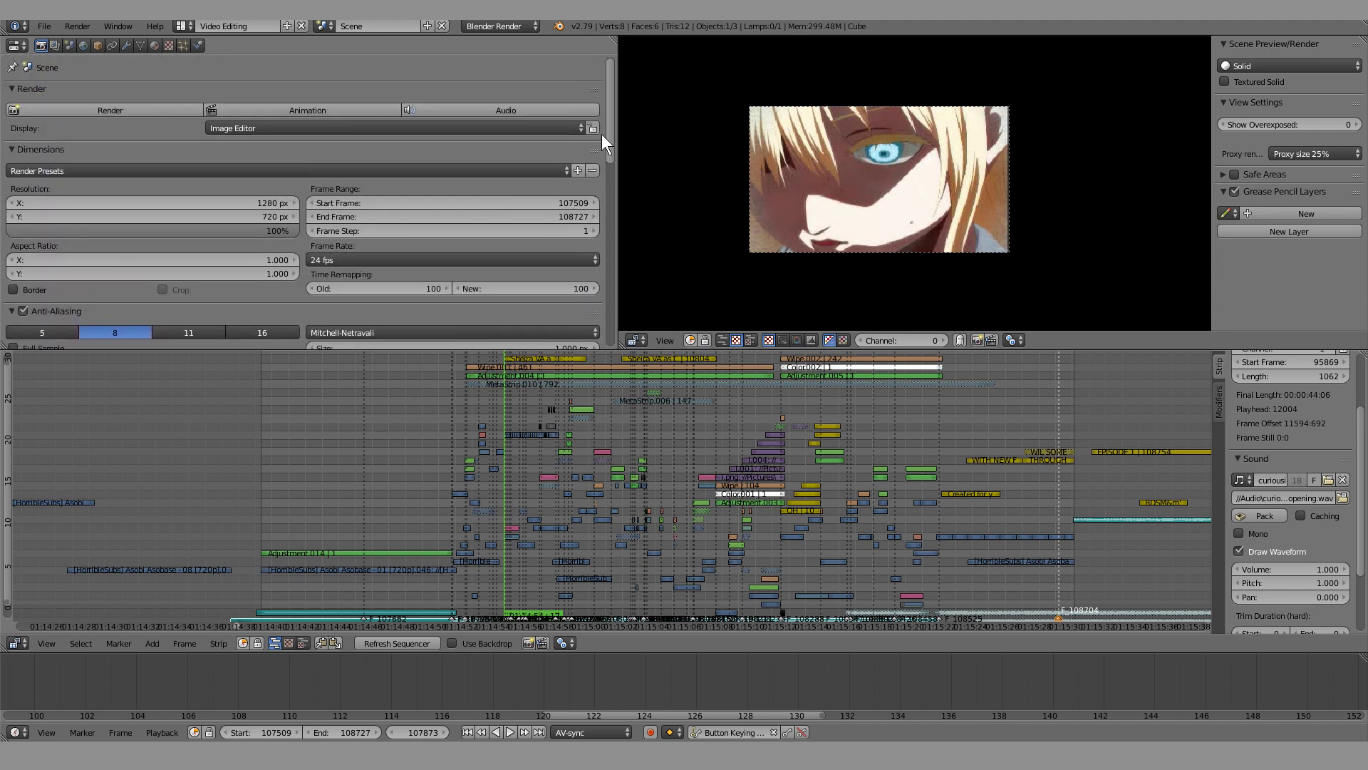
pyautogui.moveTo(601, 134)
pyautogui.mouseDown()
pyautogui.moveTo(606, 327)
pyautogui.moveTo(617, 142)
pyautogui.moveTo(613, 326)
pyautogui.moveTo(602, 122)
pyautogui.mouseUp()
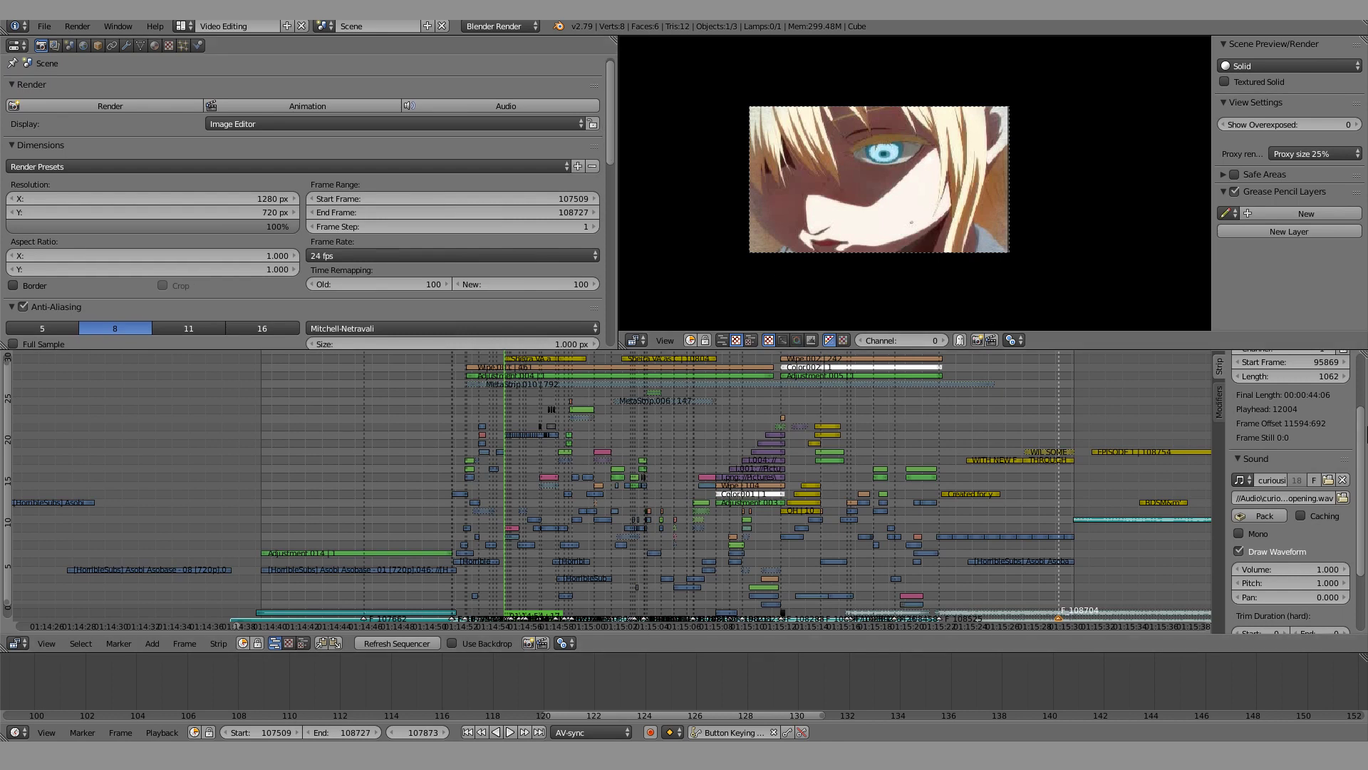
pyautogui.scroll(-2, 1354, 442)
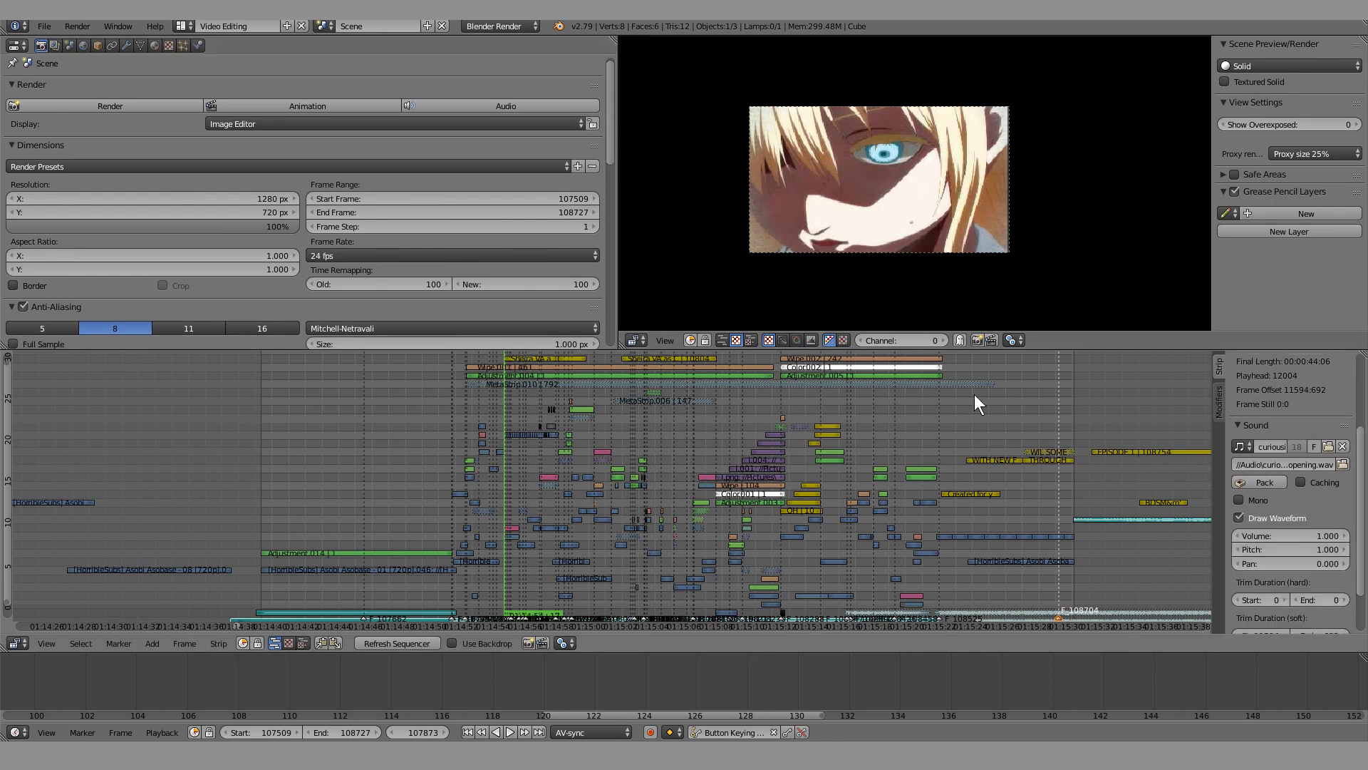
pyautogui.scroll(2, 339, 503)
# Move the playhead back to the chalkboard shot, play the sequence briefly, and stop playback.
pyautogui.moveTo(339, 503); pyautogui.dragTo(368, 491)
pyautogui.hotkey('alt', 'a')
pyautogui.hotkey('alt', 'a')
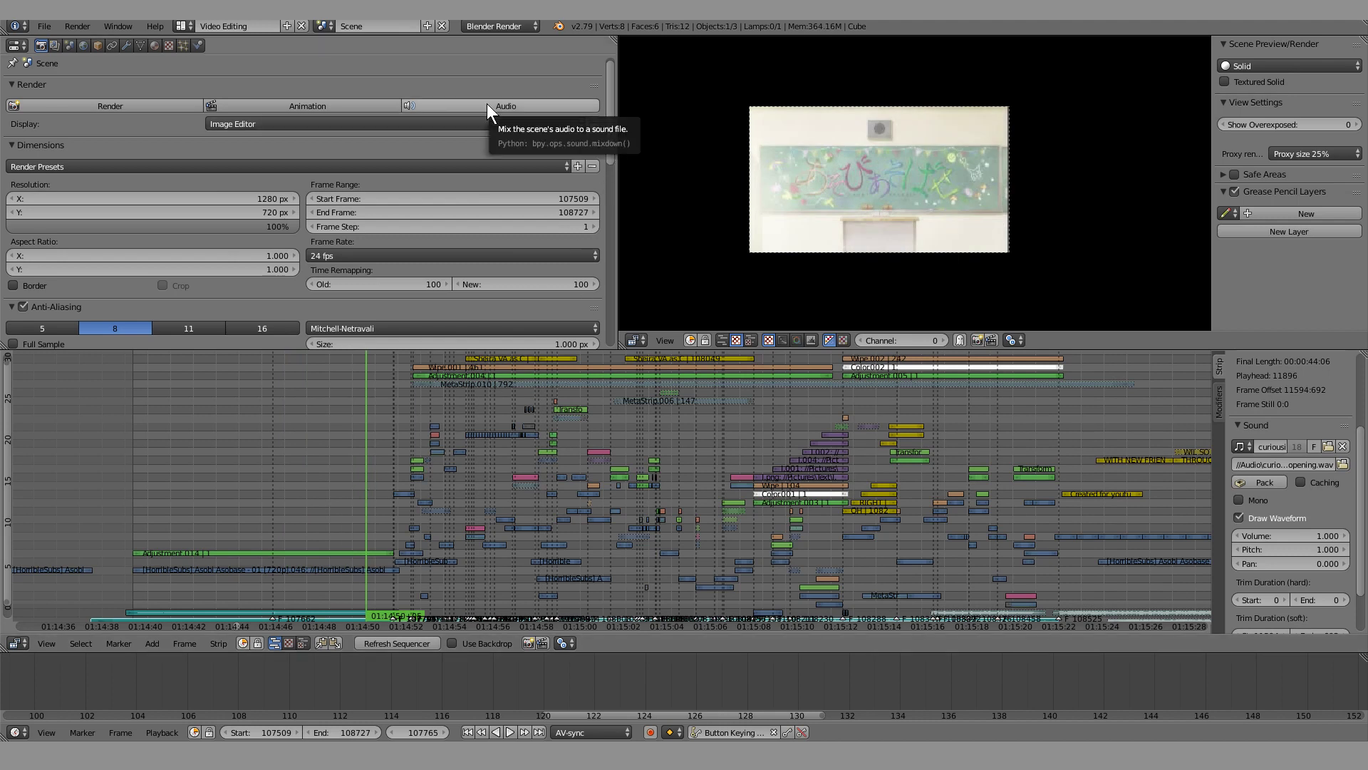
pyautogui.moveTo(530, 556); pyautogui.dragTo(454, 495, button='middle')
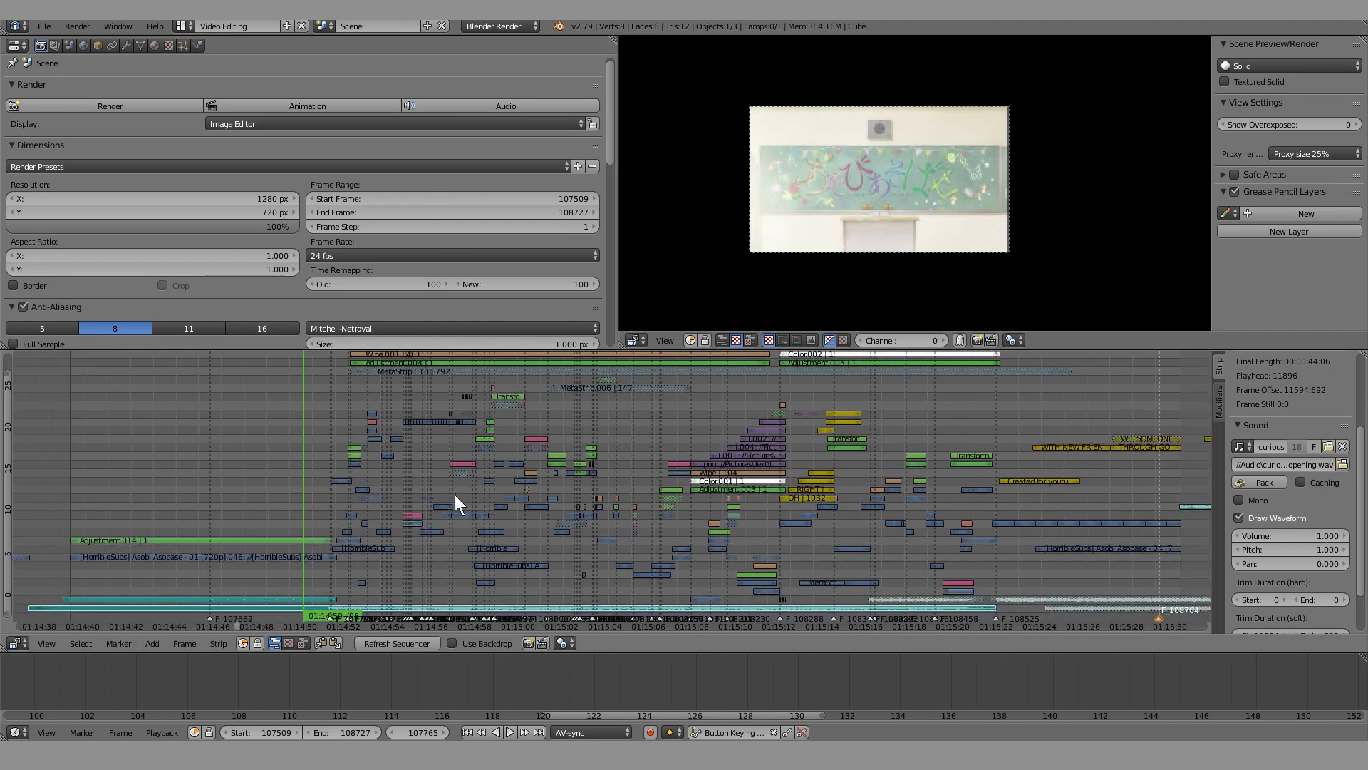
pyautogui.scroll(-3, 545, 434)
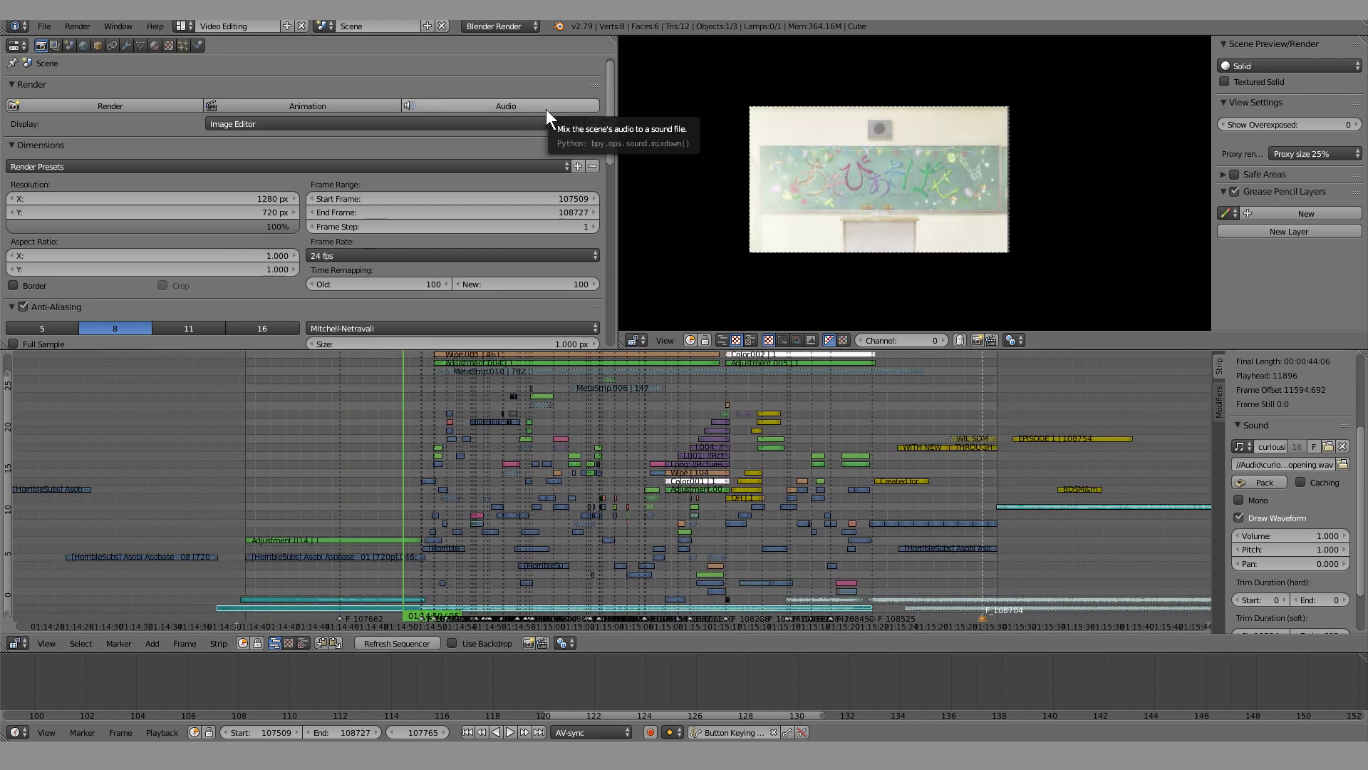
# Examine the scene's dimensions, output path and encoding settings down to the audio codec.
pyautogui.scroll(-3, 611, 121)
pyautogui.scroll(-3, 610, 143)
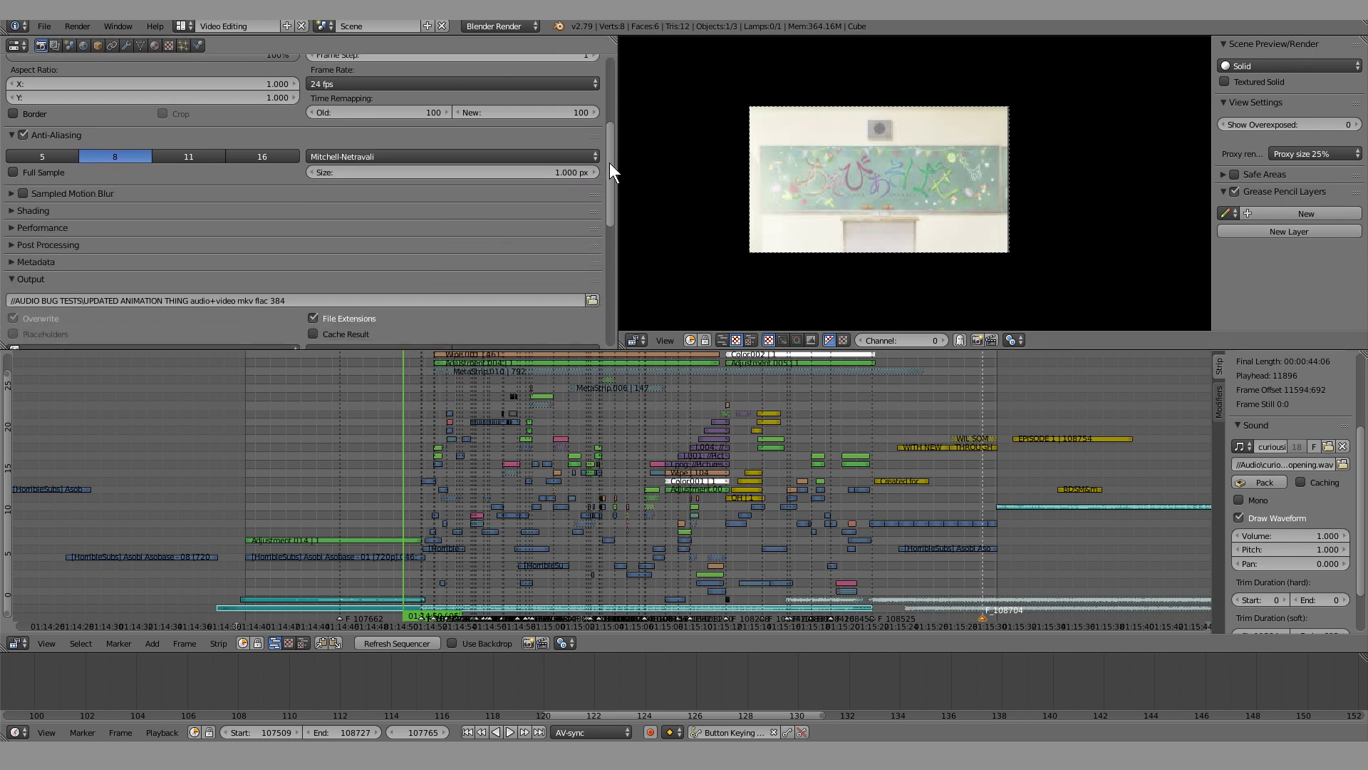
pyautogui.scroll(5, 566, 91)
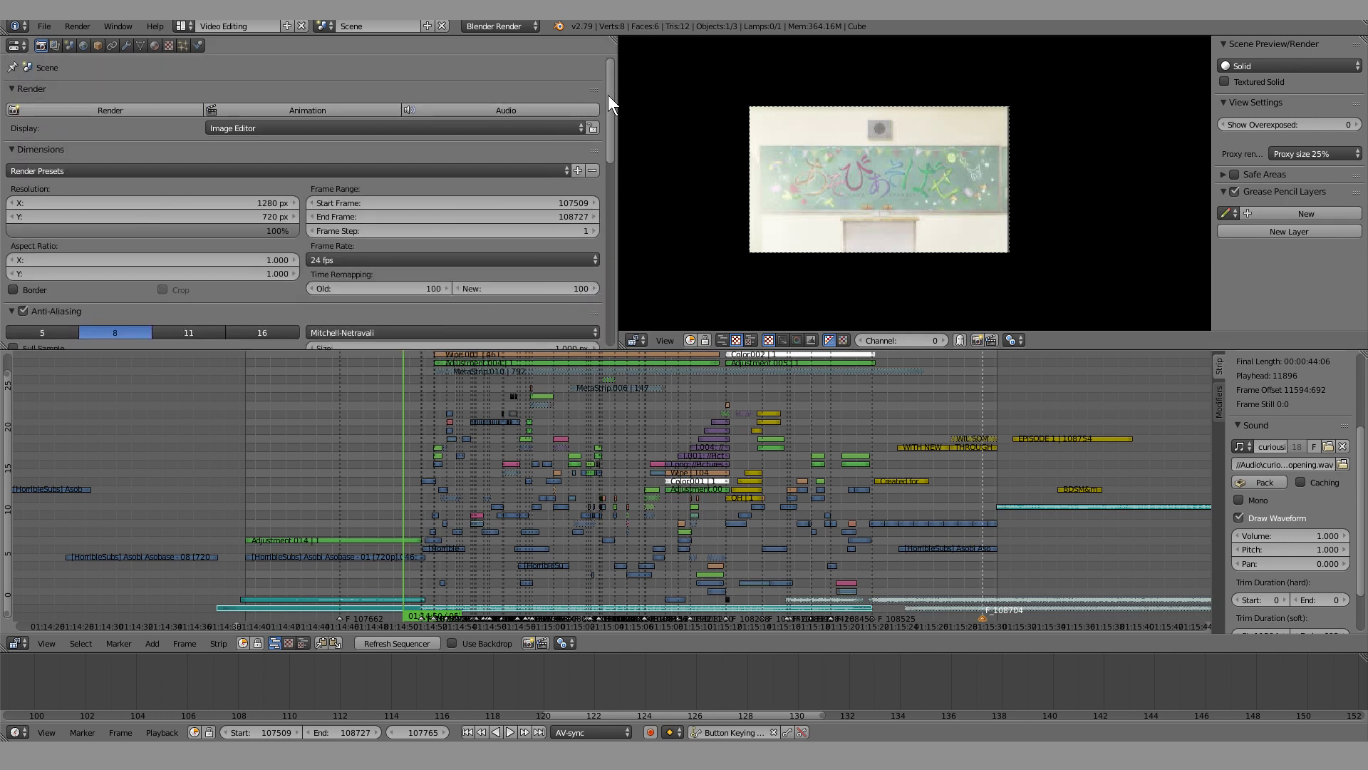
pyautogui.moveTo(608, 95); pyautogui.dragTo(593, 298)
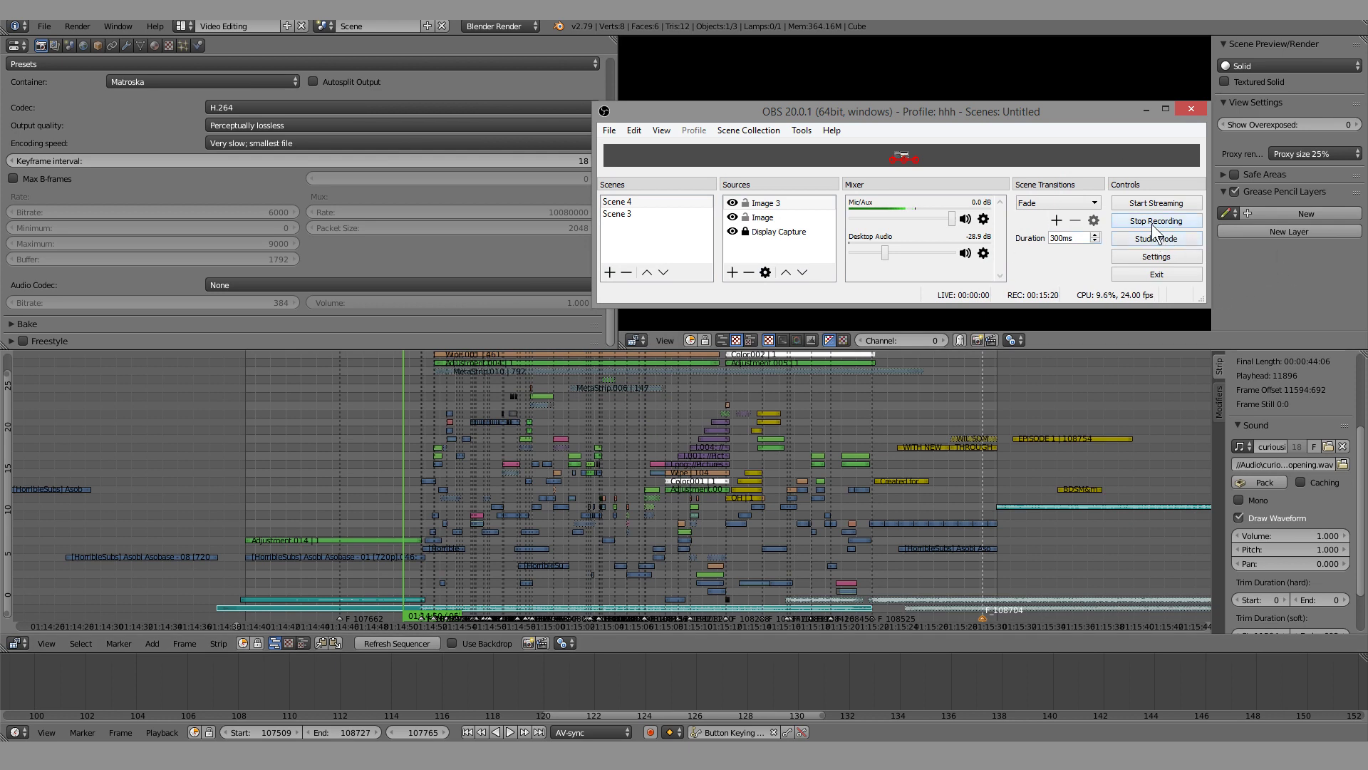
pyautogui.moveTo(907, 112); pyautogui.dragTo(794, 145)
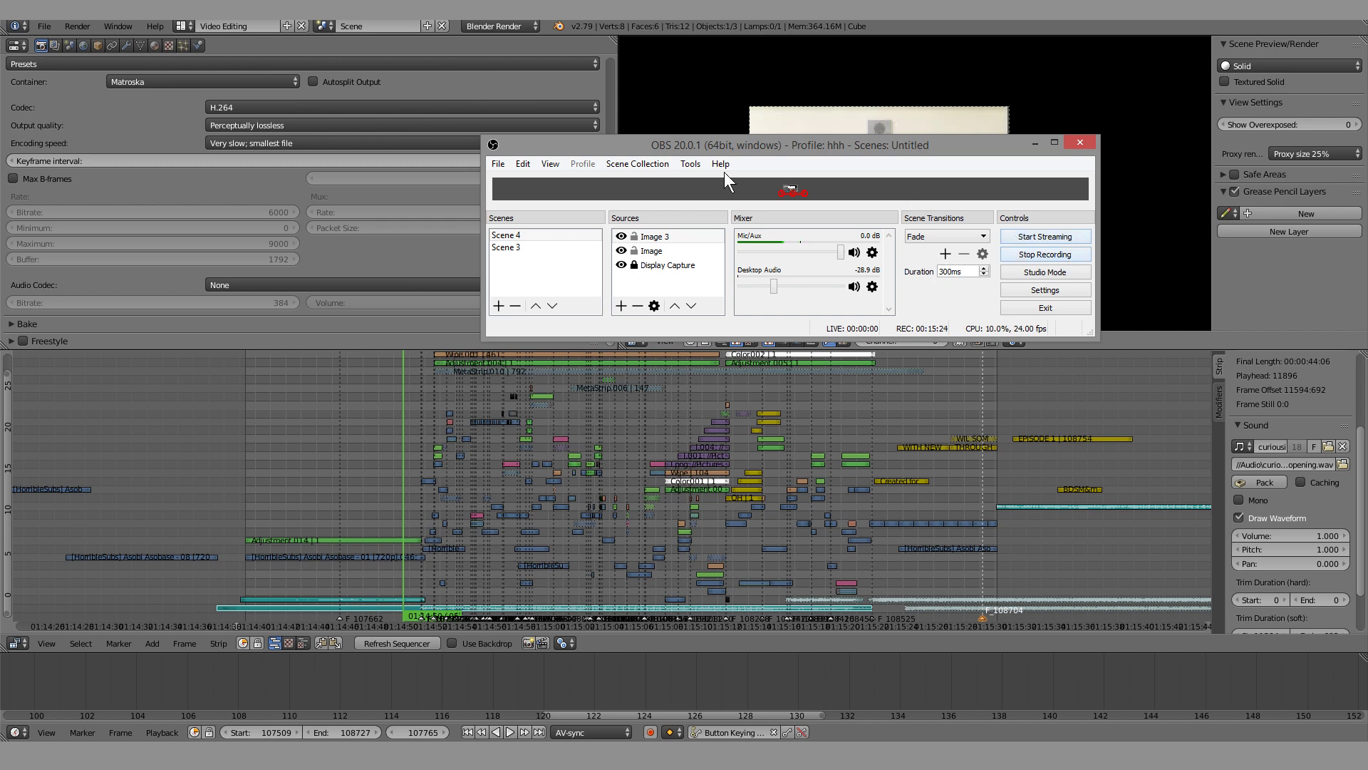
pyautogui.moveTo(483, 146); pyautogui.dragTo(488, 146)
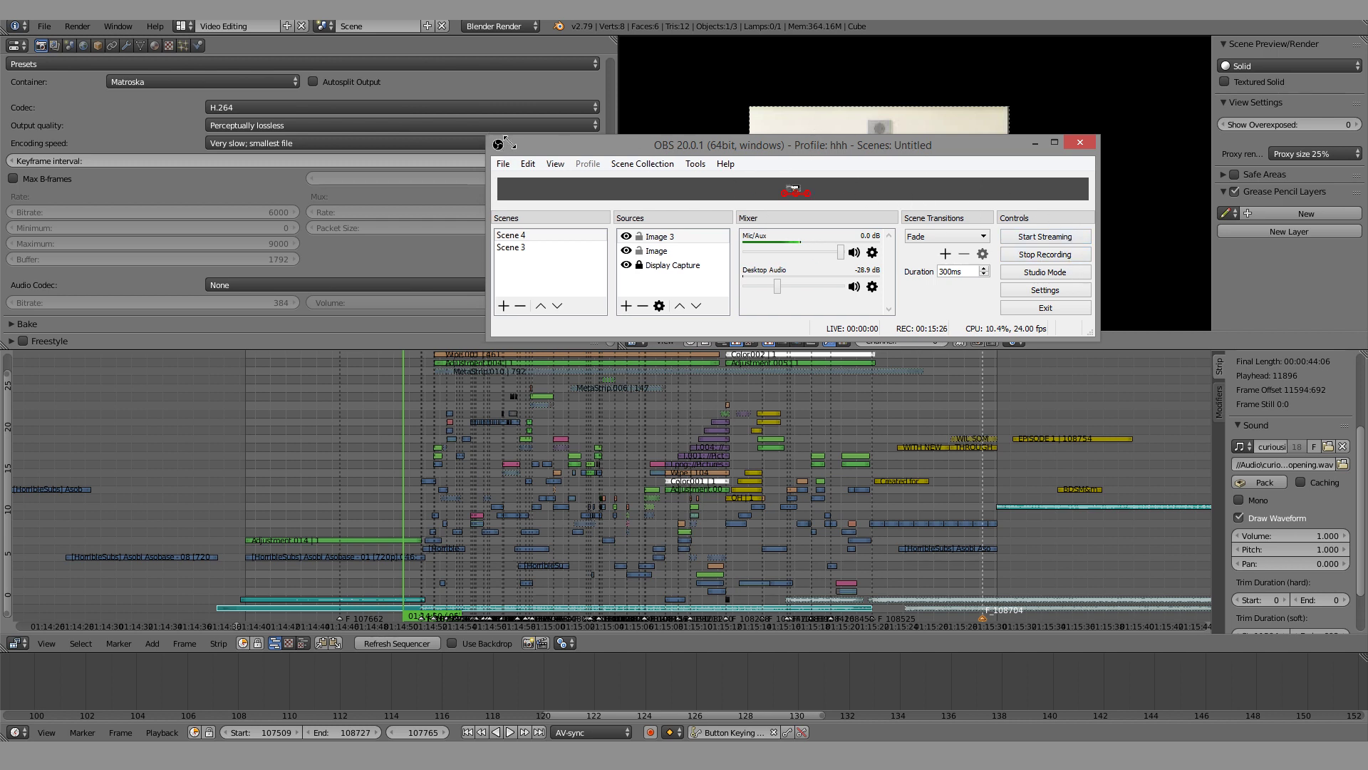